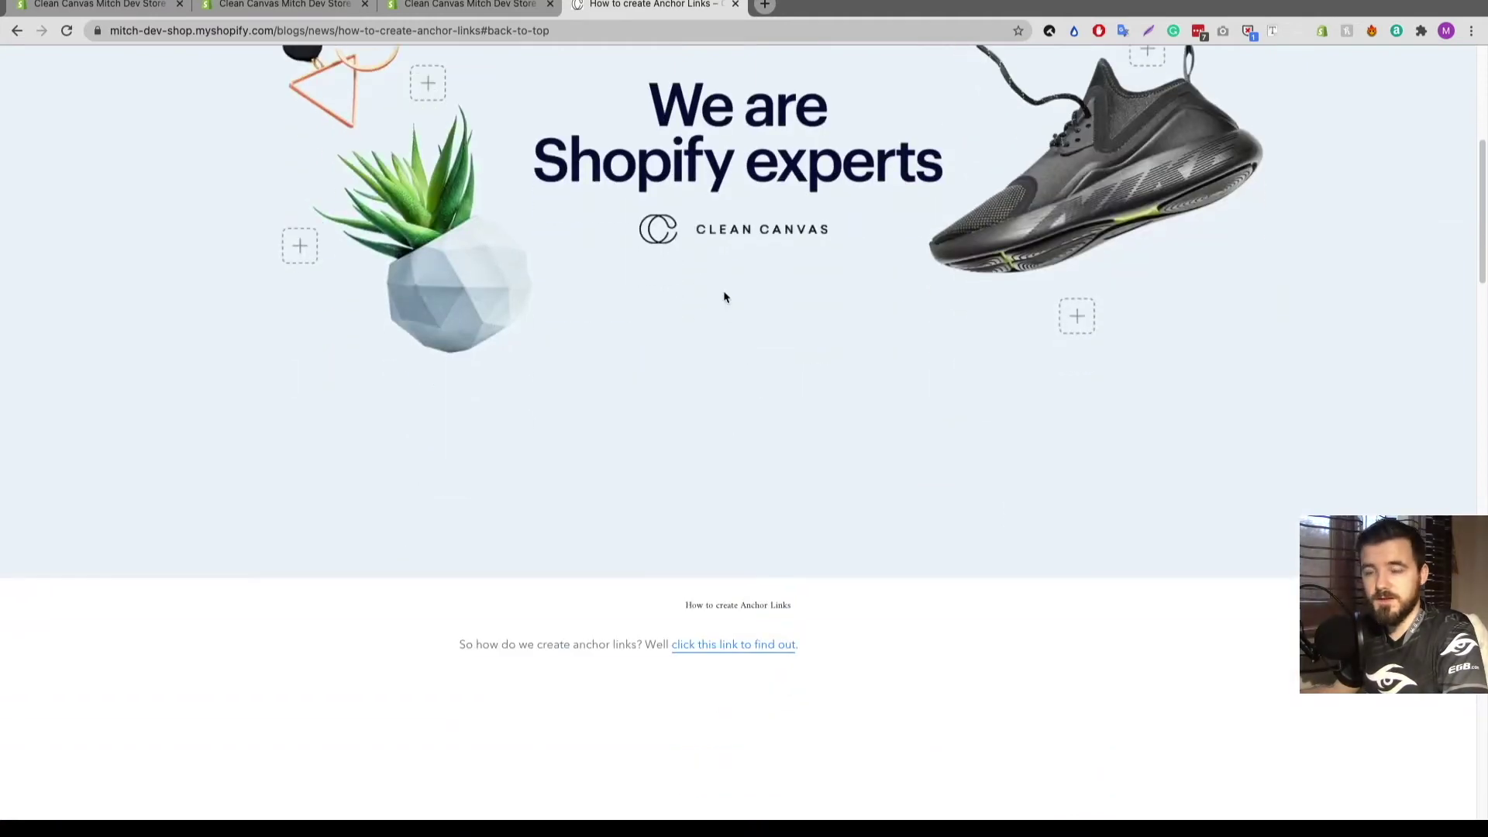
Test the published post's anchor links, following both downward jumps and the link back to the top, and look through the page.
scroll(746, 358, "down", 3)
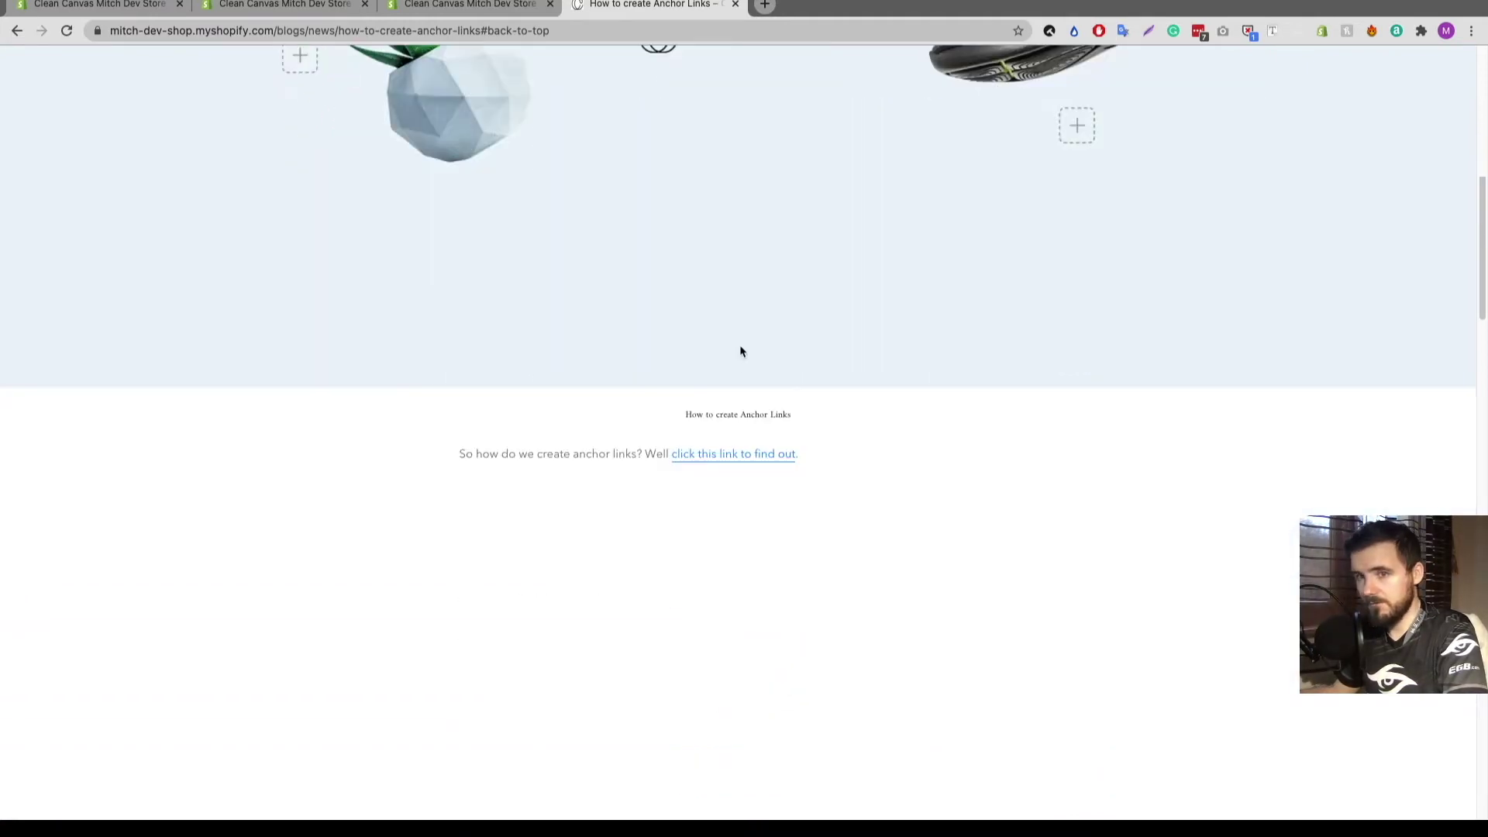
scroll(721, 341, "down", 1)
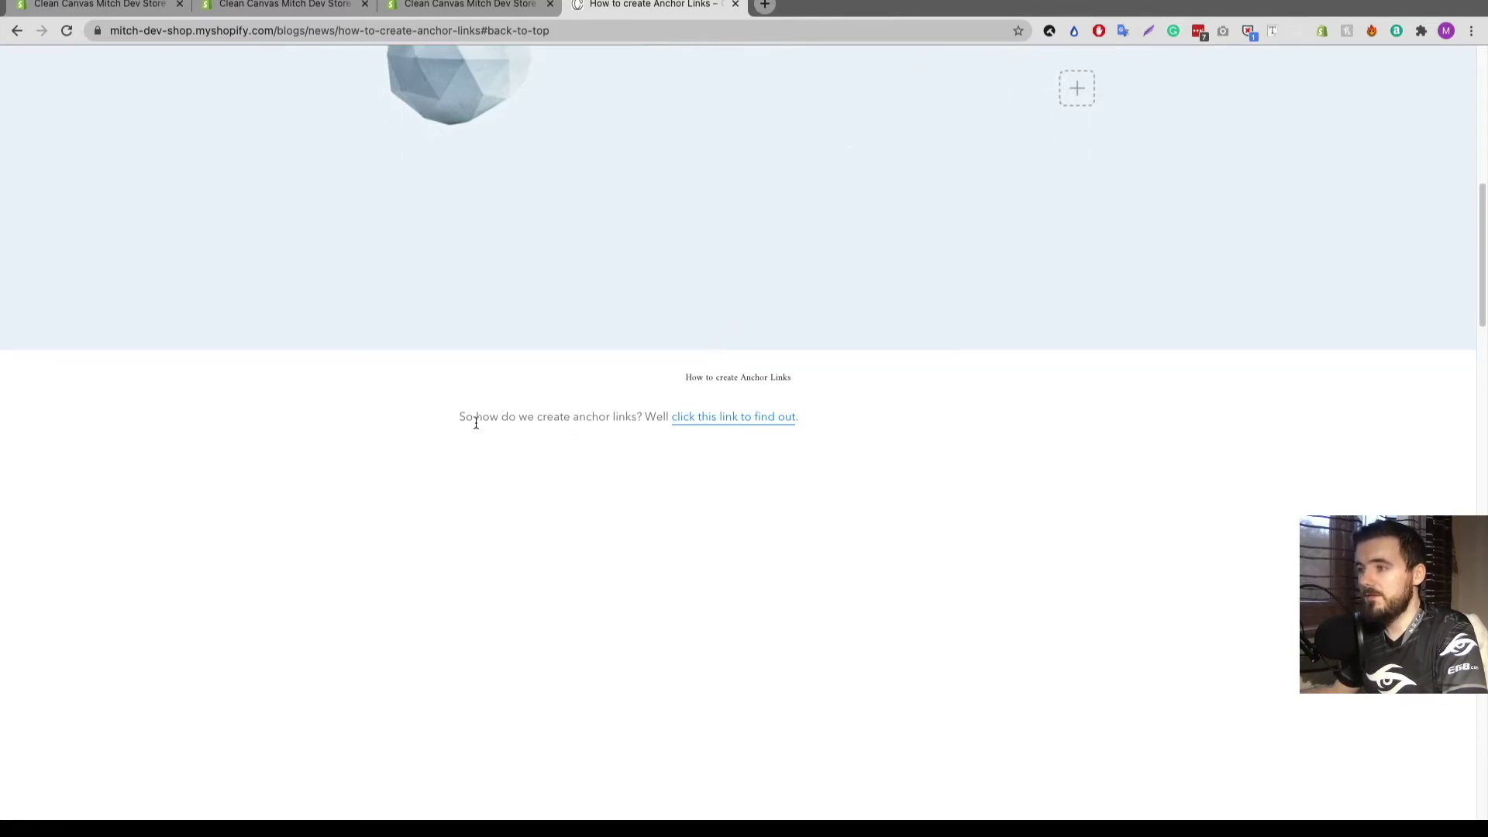
left_click(732, 417)
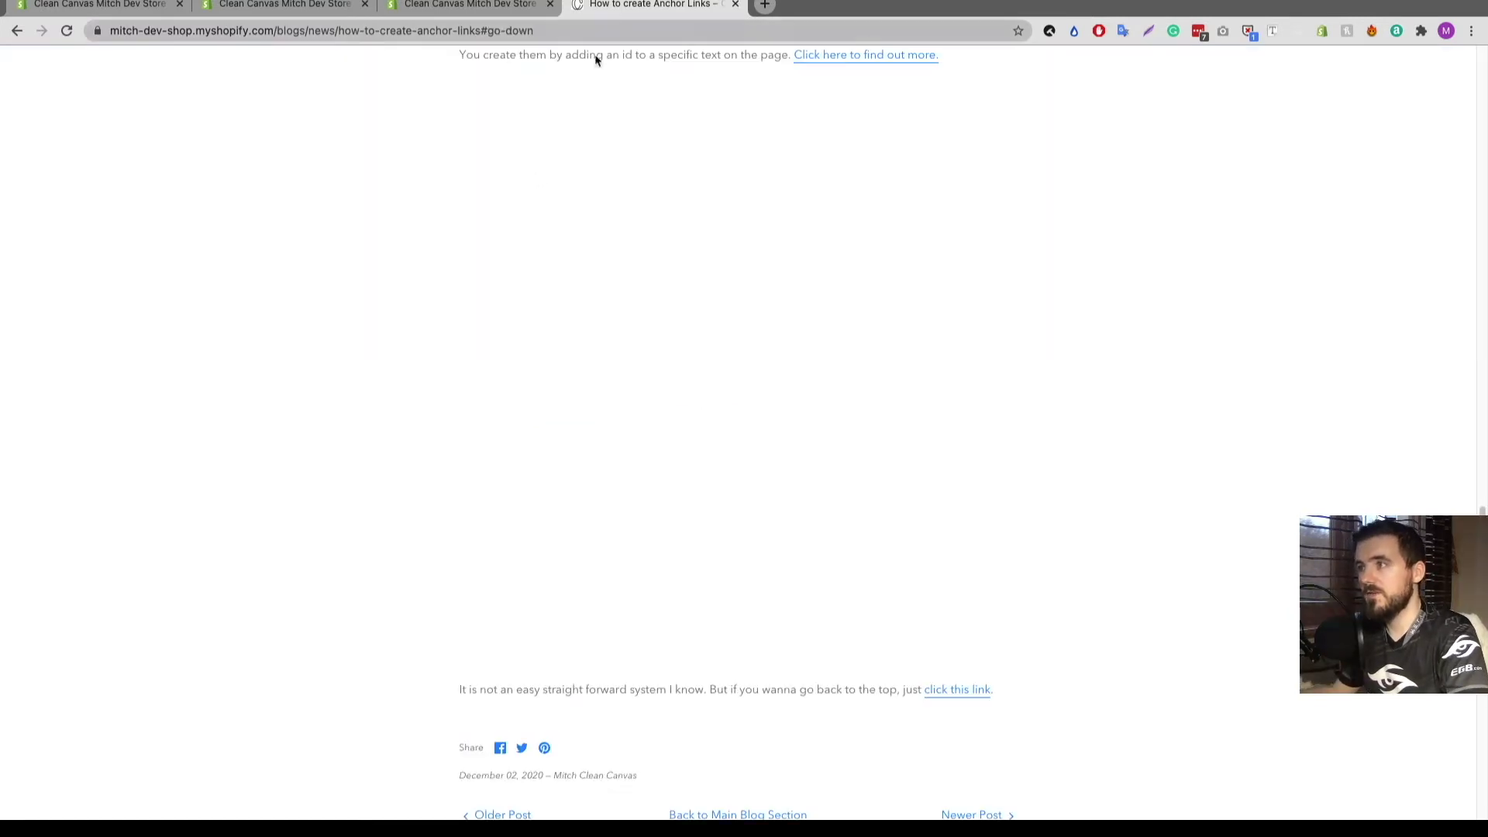
left_click(811, 58)
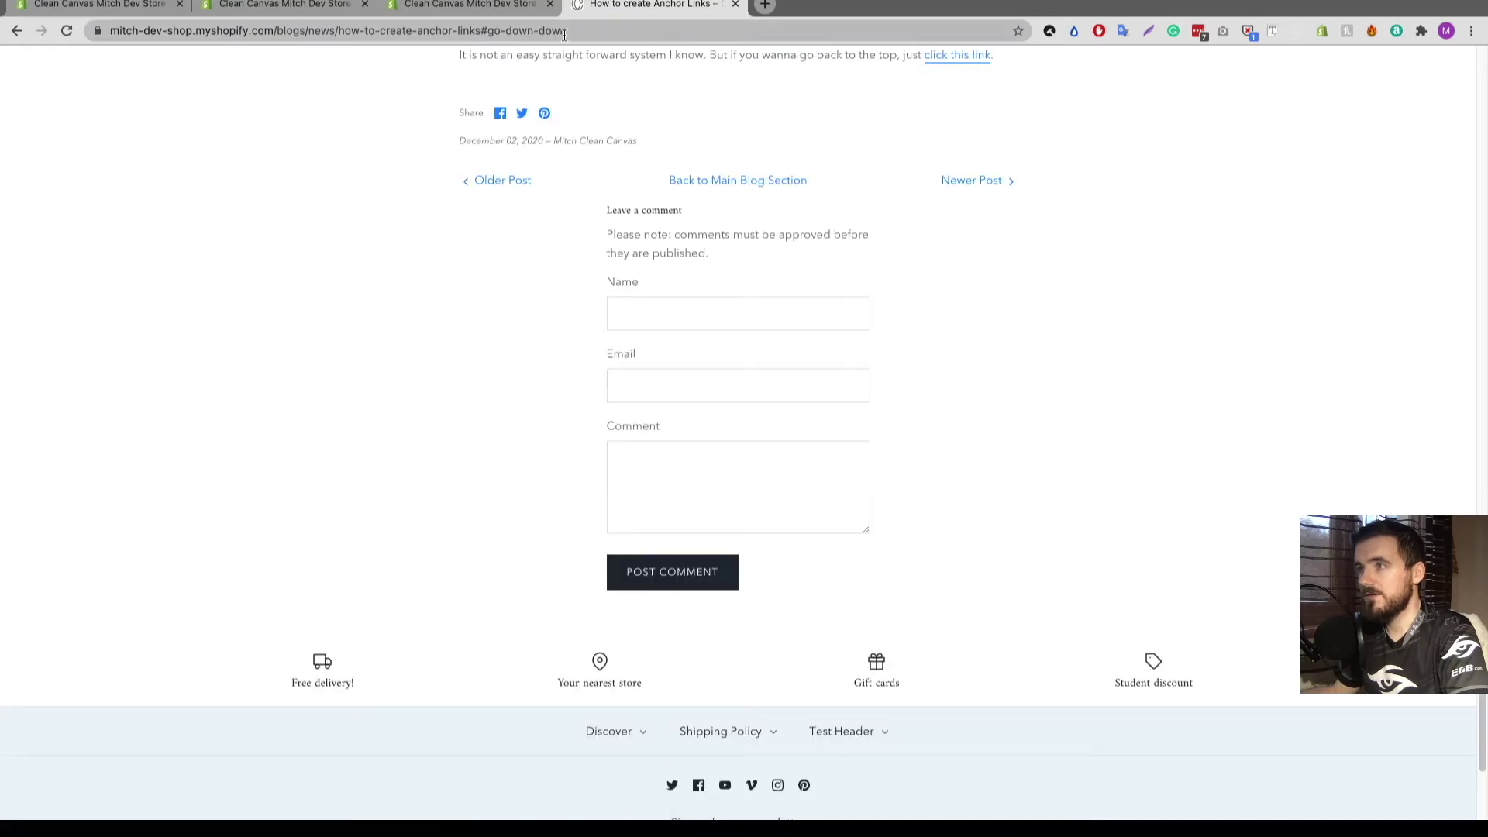
scroll(628, 186, "up", 3)
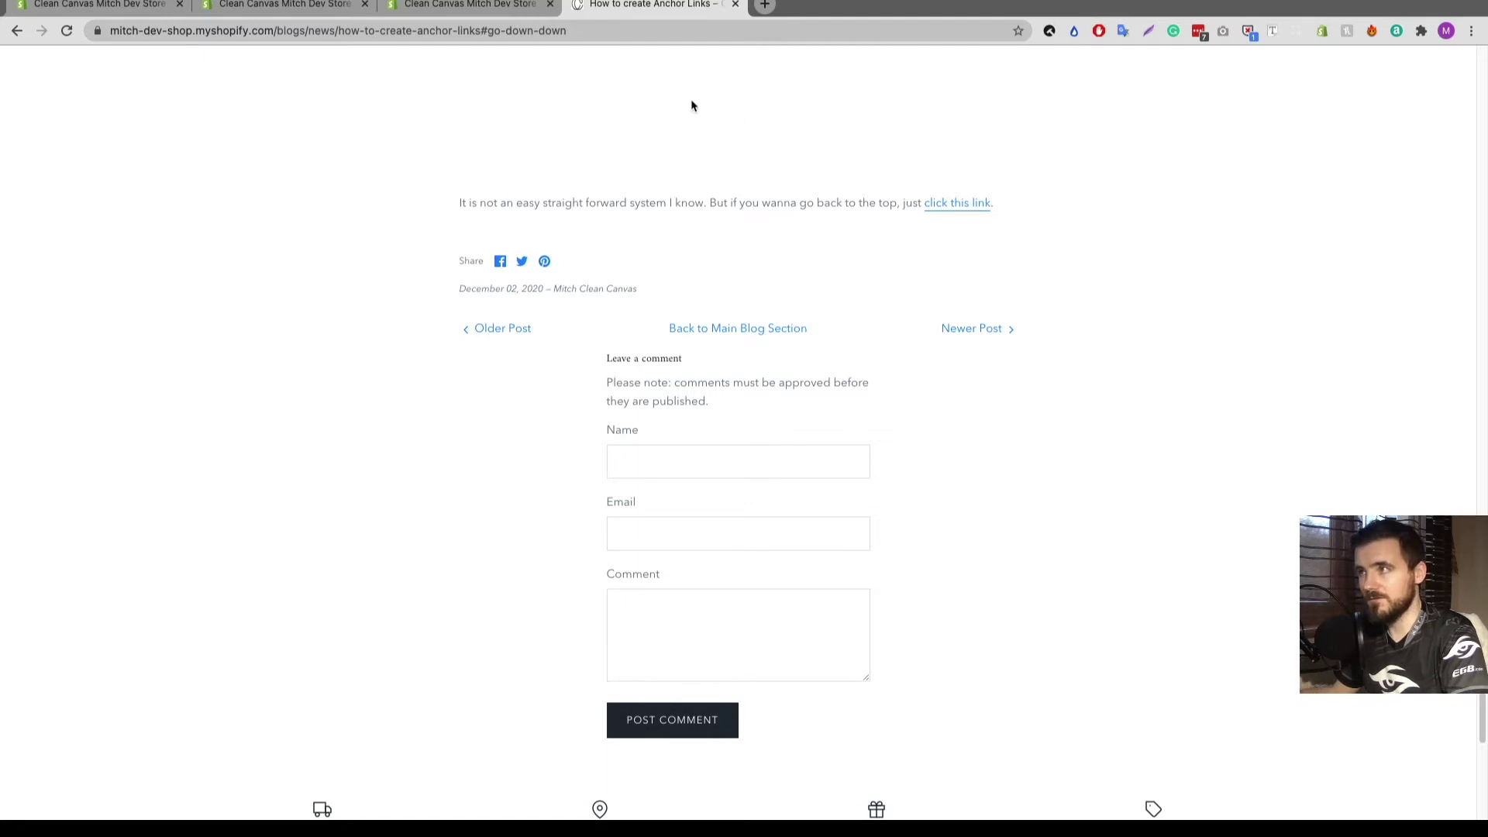
left_click(949, 208)
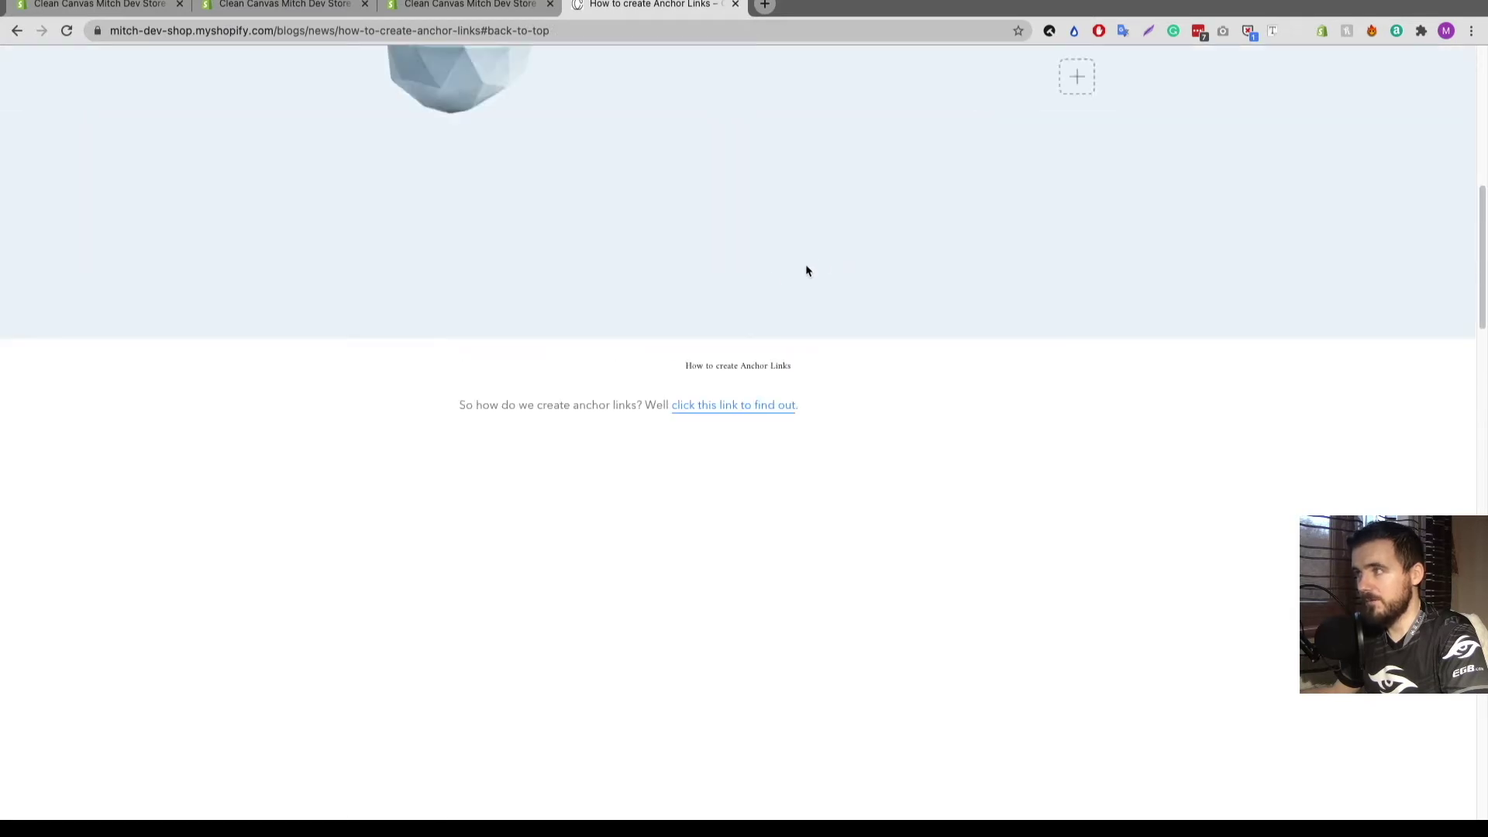
scroll(1483, 313, "down", 1)
scroll(1483, 313, "down", 10)
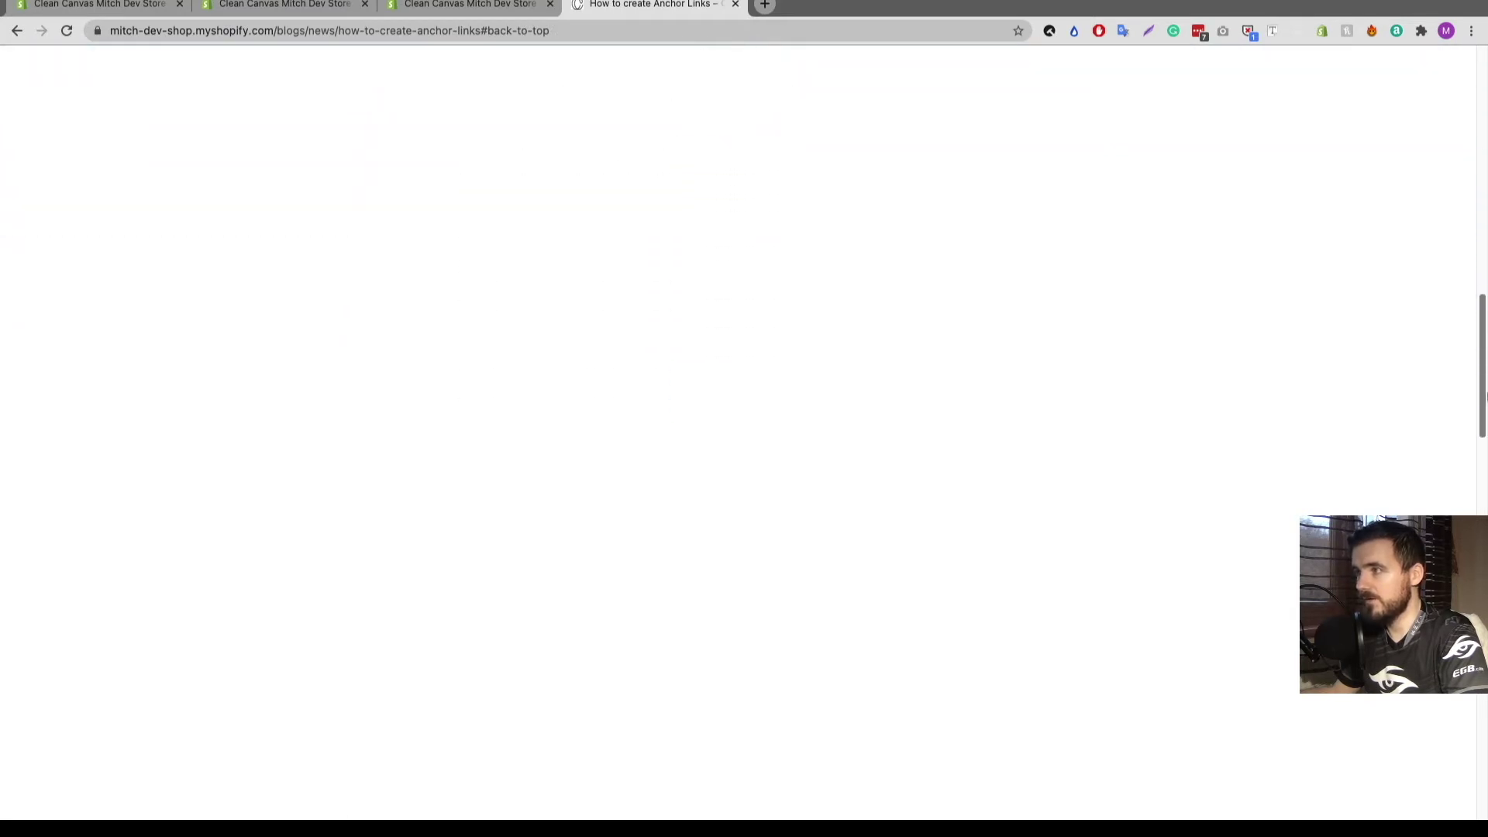
scroll(1466, 713, "down", 10)
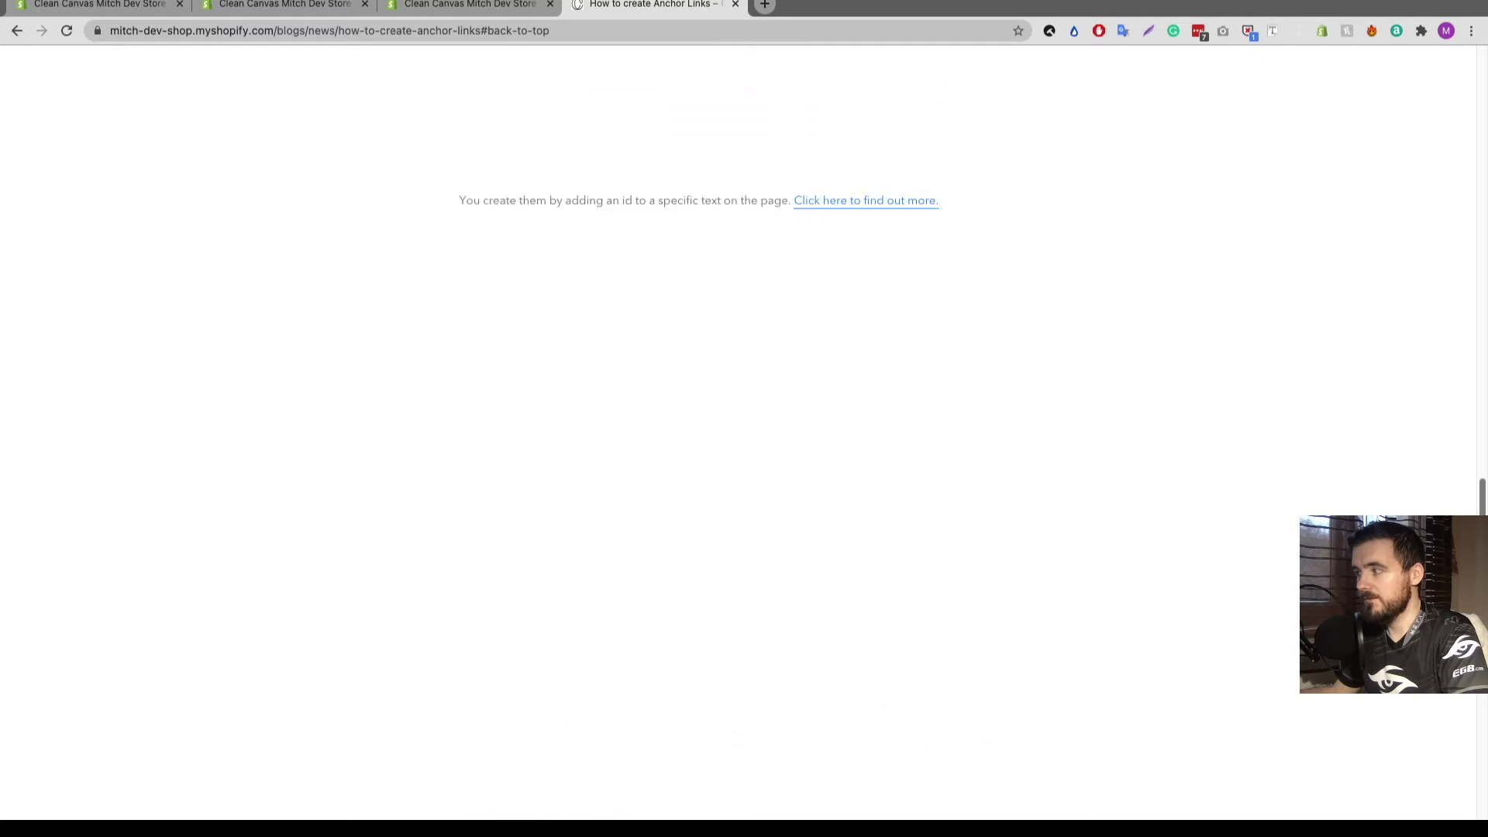
scroll(1466, 713, "up", 15)
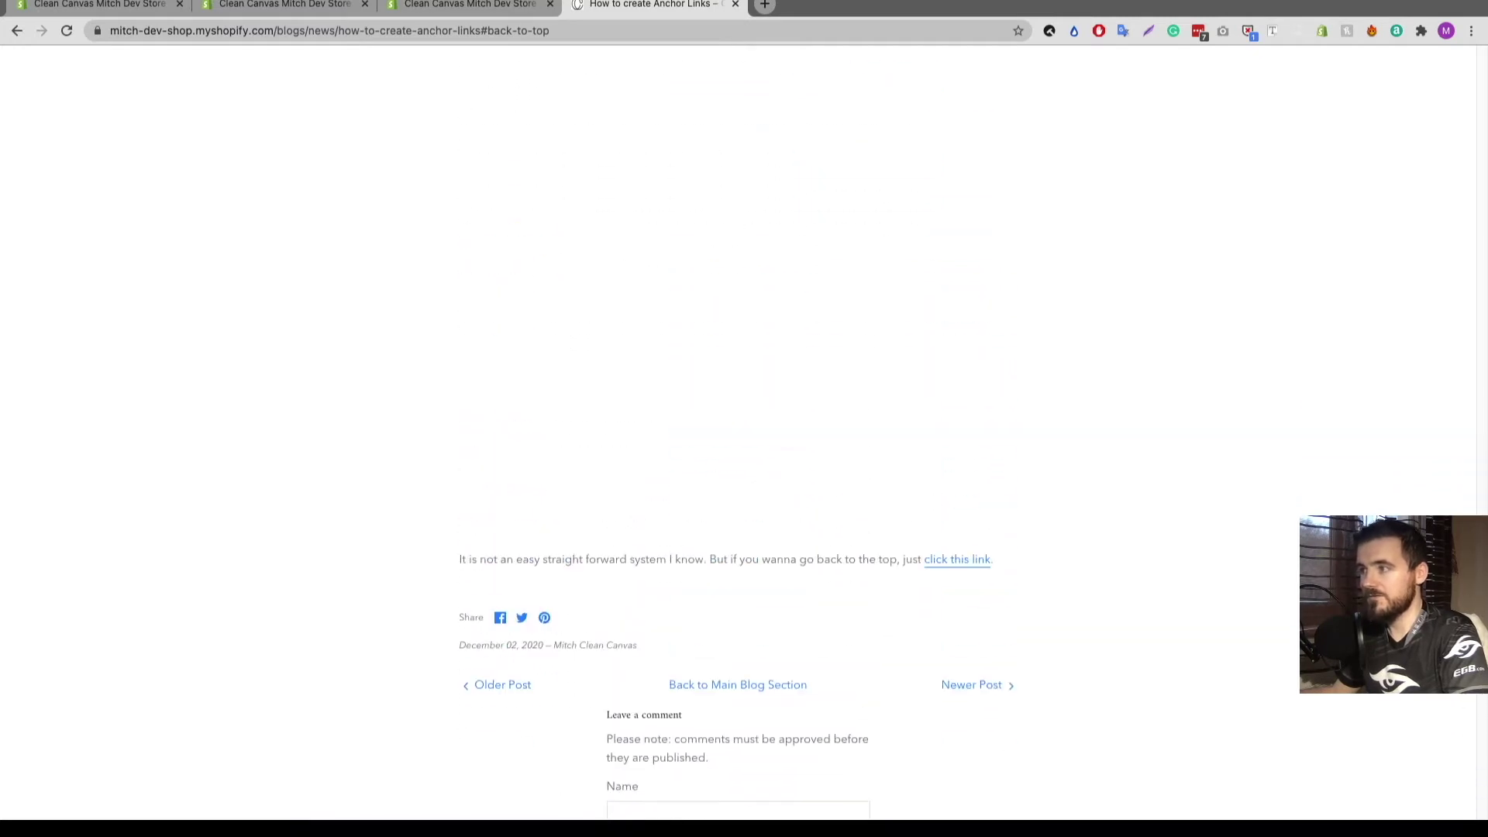
left_click(866, 556)
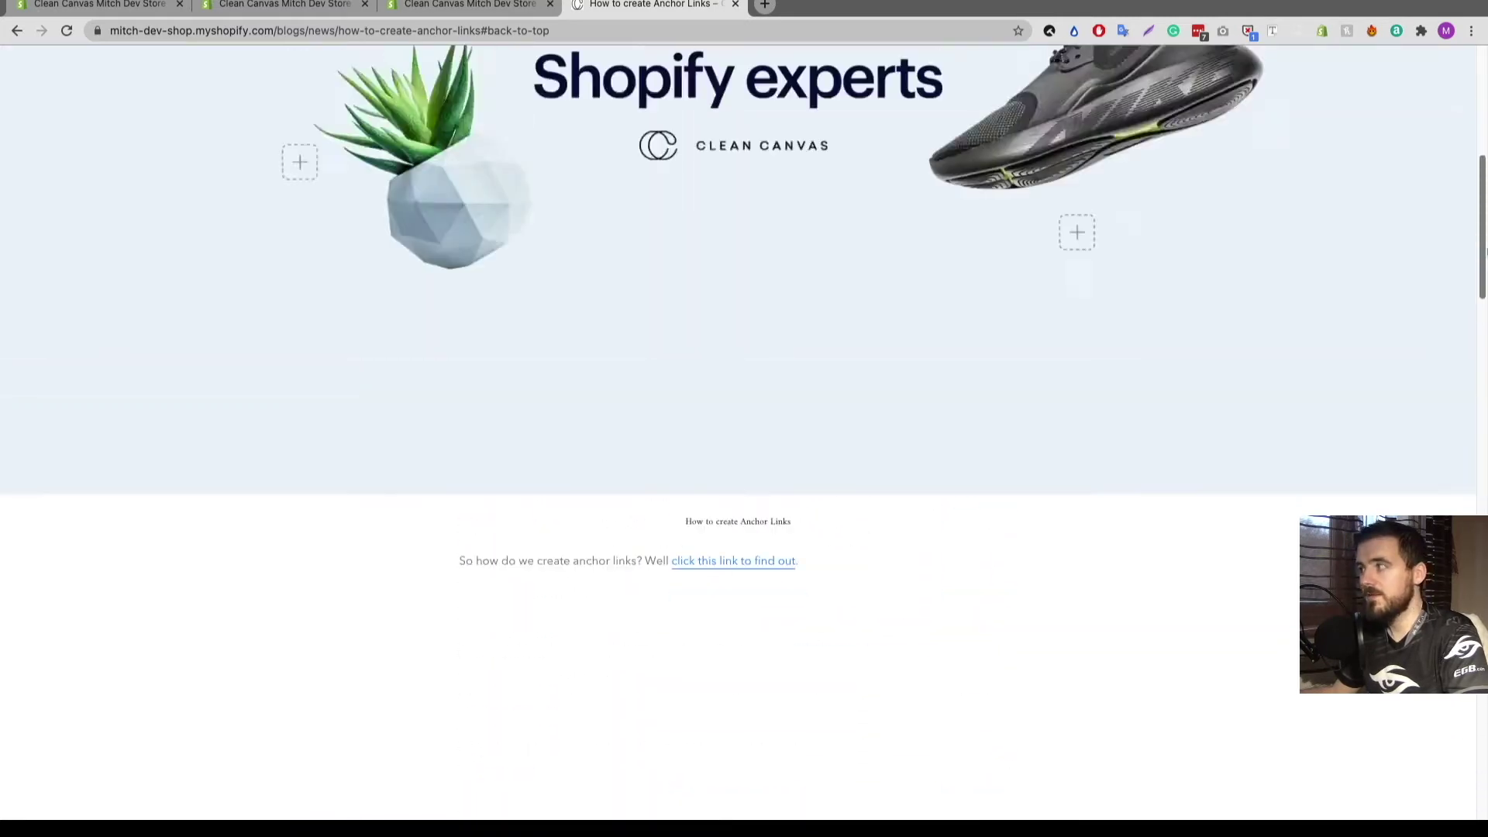
Switch to the Anchor Page blog post and examine its section headings in the formatted content and in the HTML source.
left_click(462, 7)
left_click(331, 5)
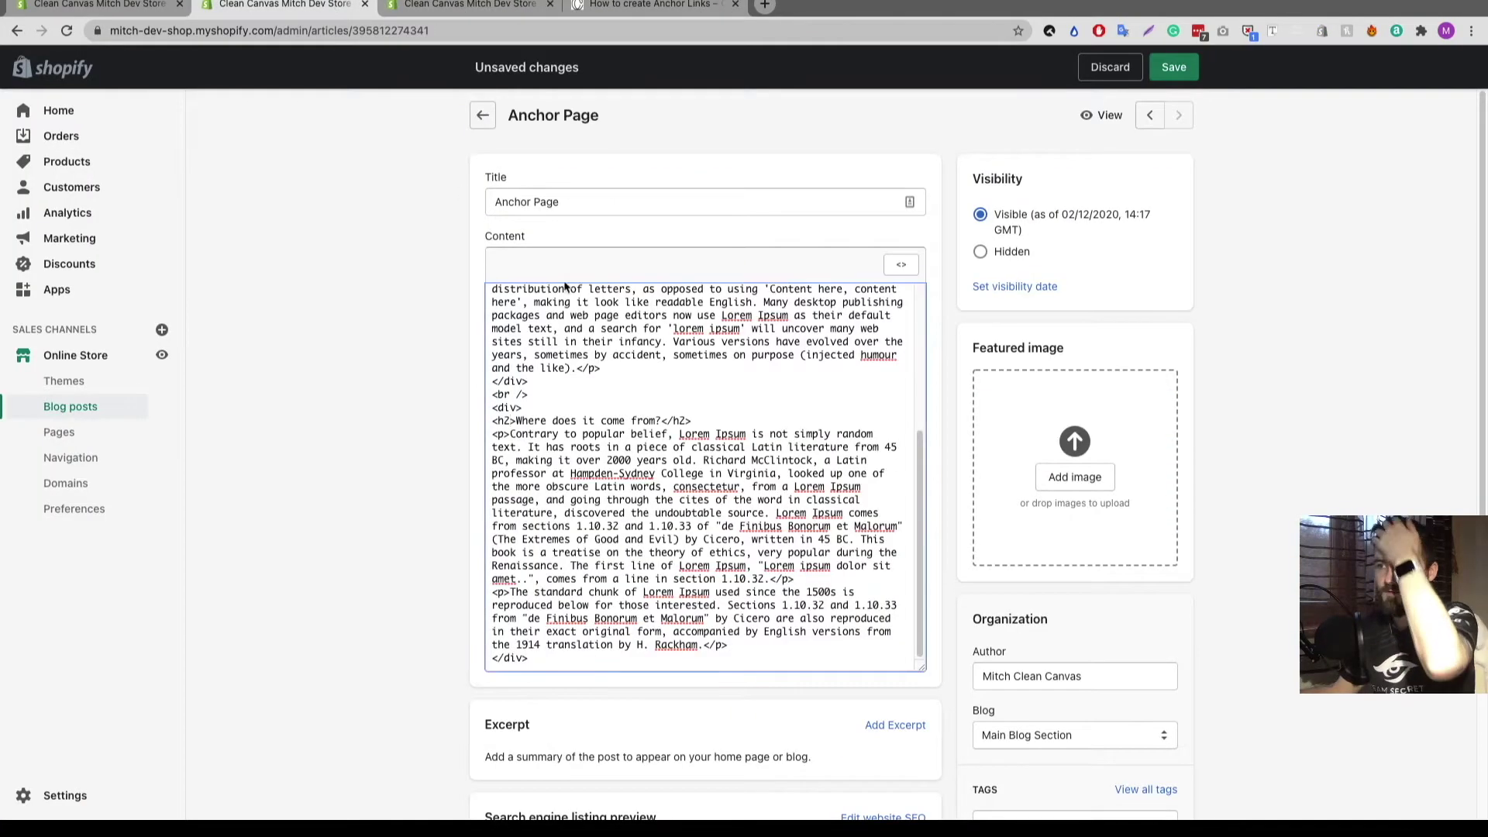
left_click(902, 265)
scroll(627, 454, "down", 3)
scroll(622, 460, "up", 3)
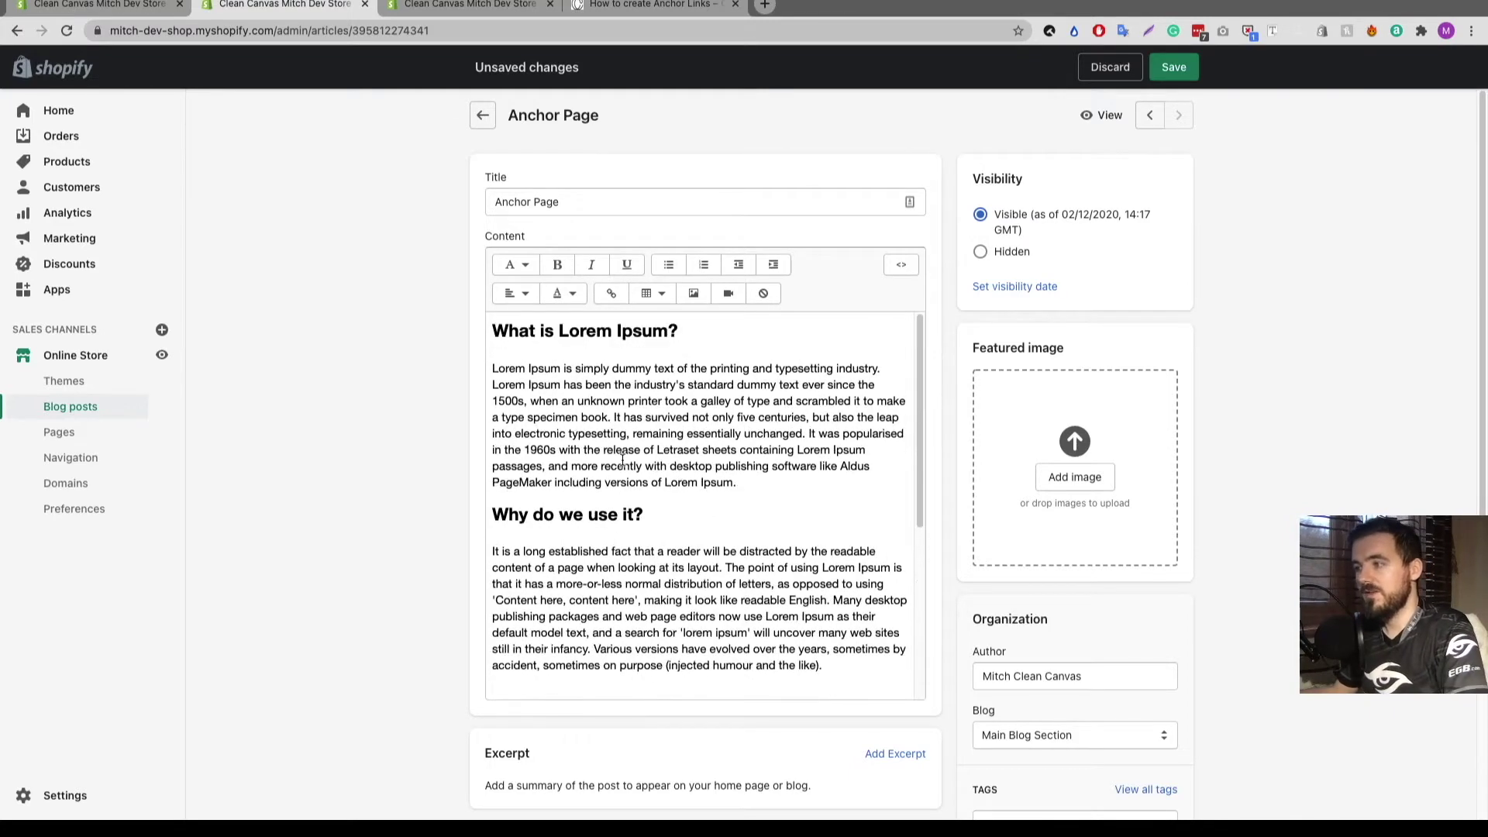
double_click(509, 331)
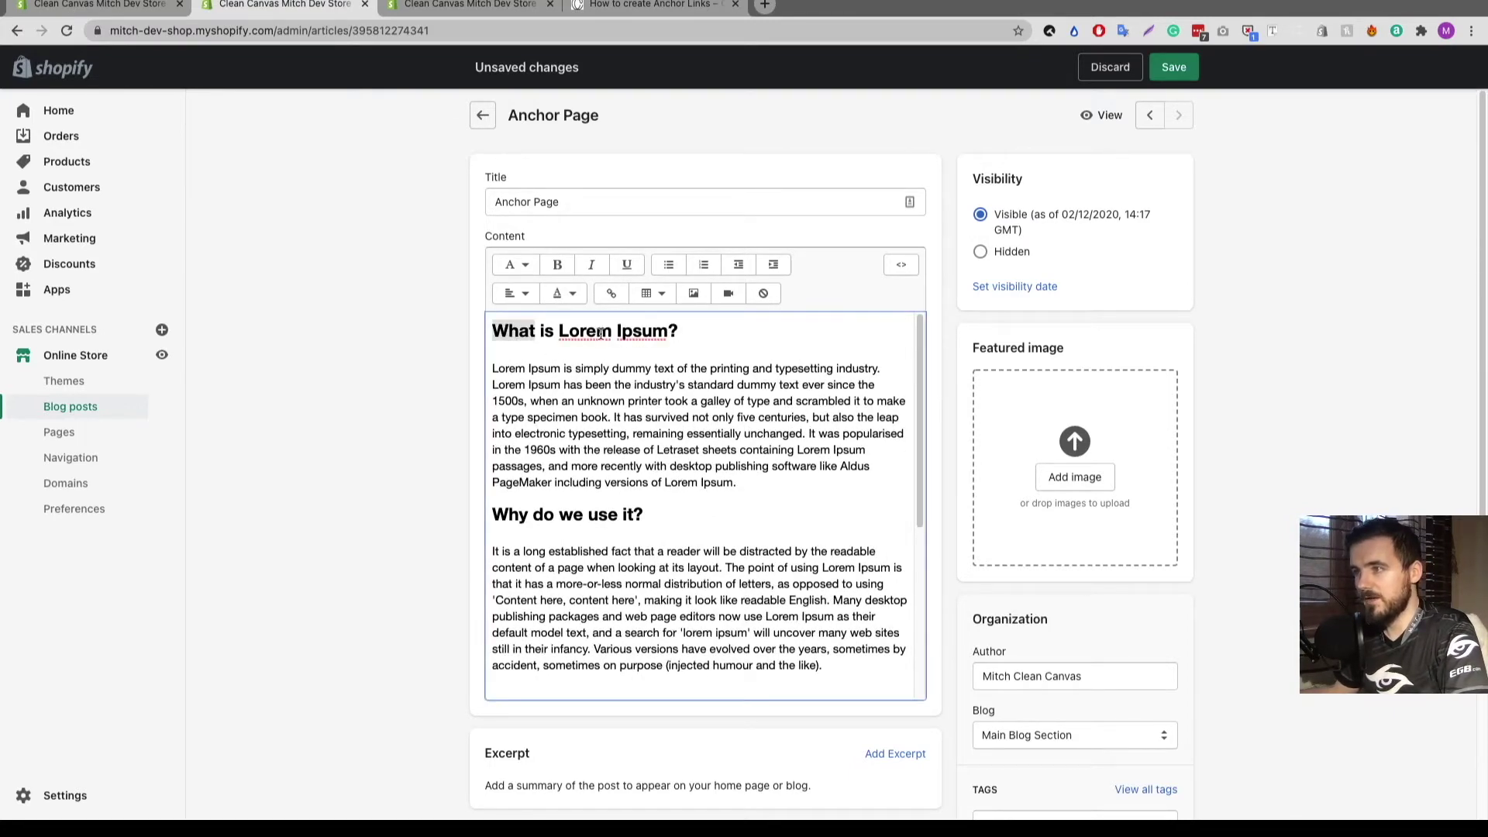
left_click(675, 331, "shift")
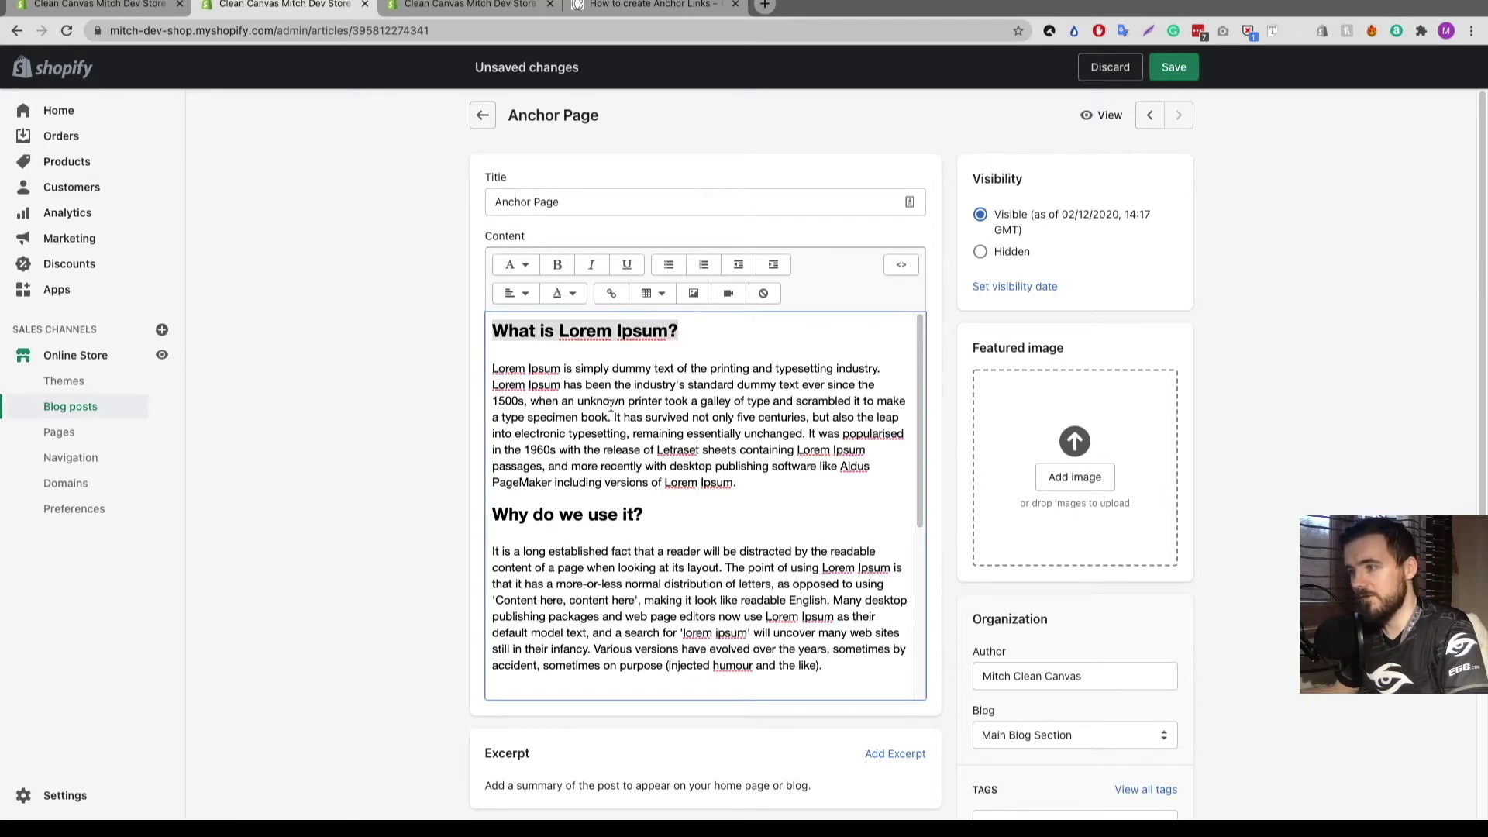
scroll(612, 406, "down", 4)
double_click(508, 413)
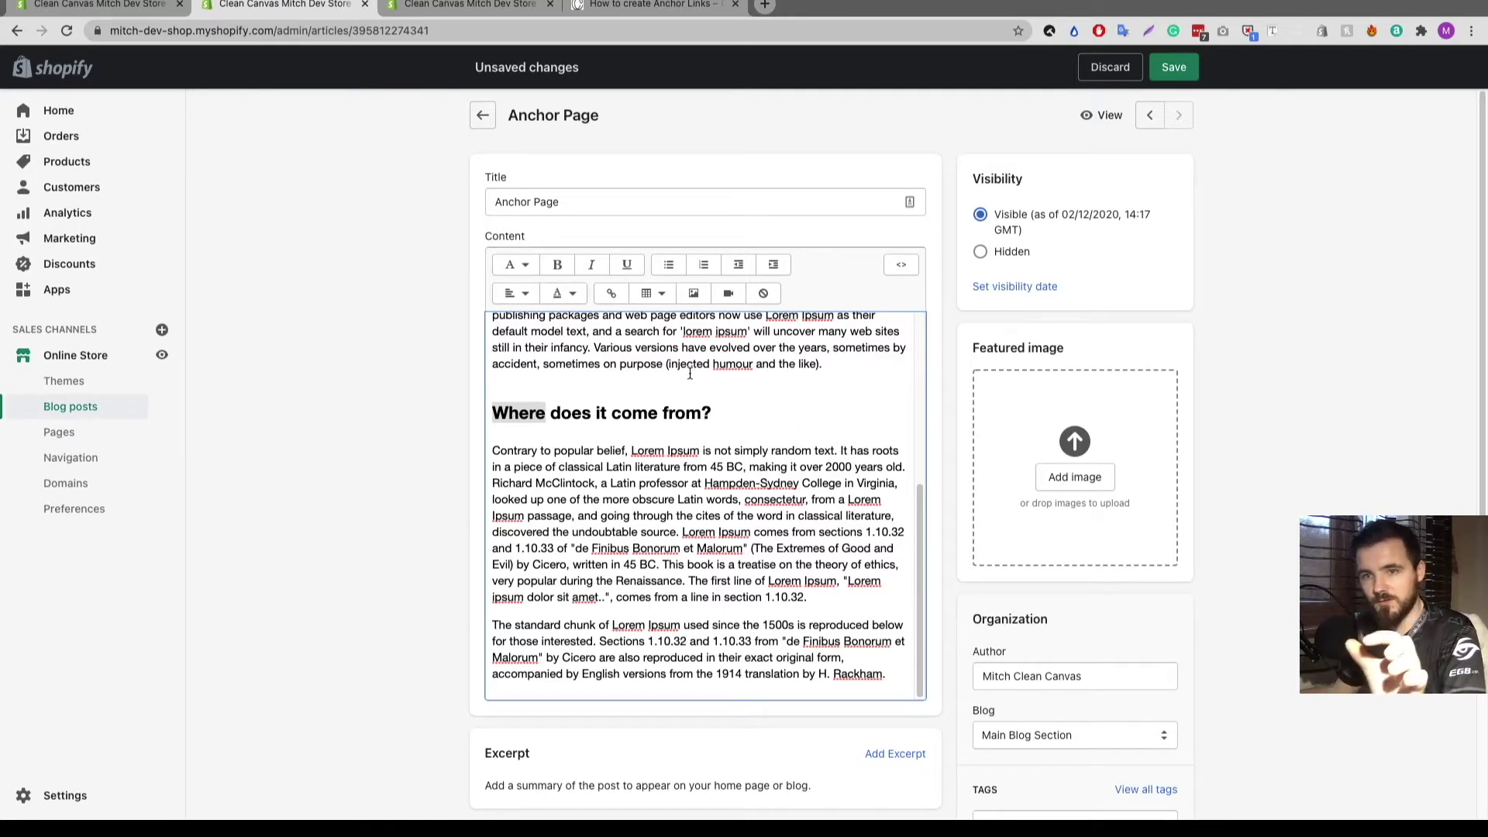
left_click(899, 268)
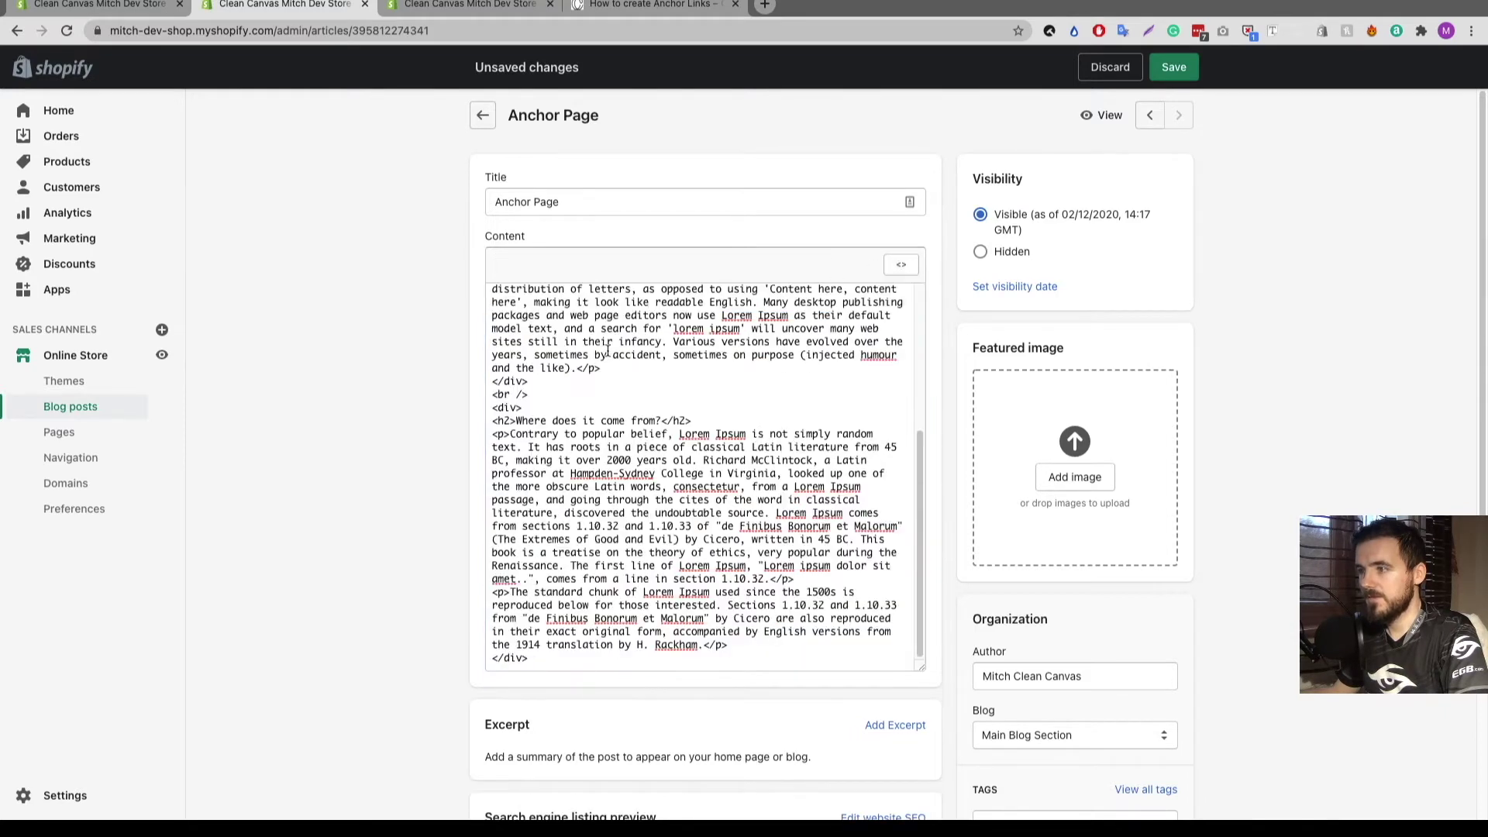
left_click(900, 265)
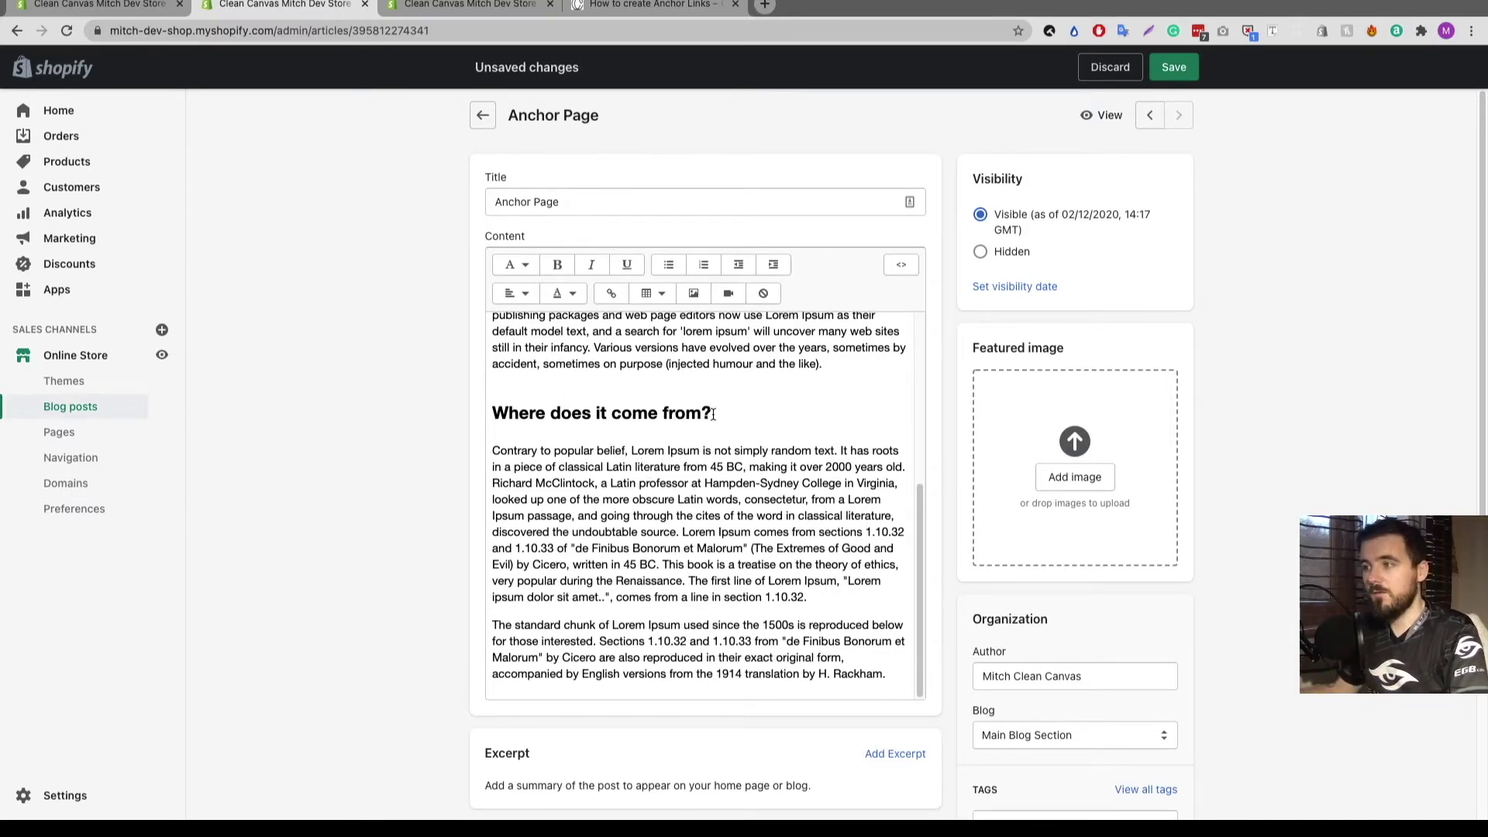
Copy the "Where does it come from?" heading text from the formatted content of the Anchor Page post.
scroll(713, 414, "up", 2)
scroll(713, 413, "up", 2)
scroll(682, 465, "down", 10)
scroll(652, 434, "up", 3)
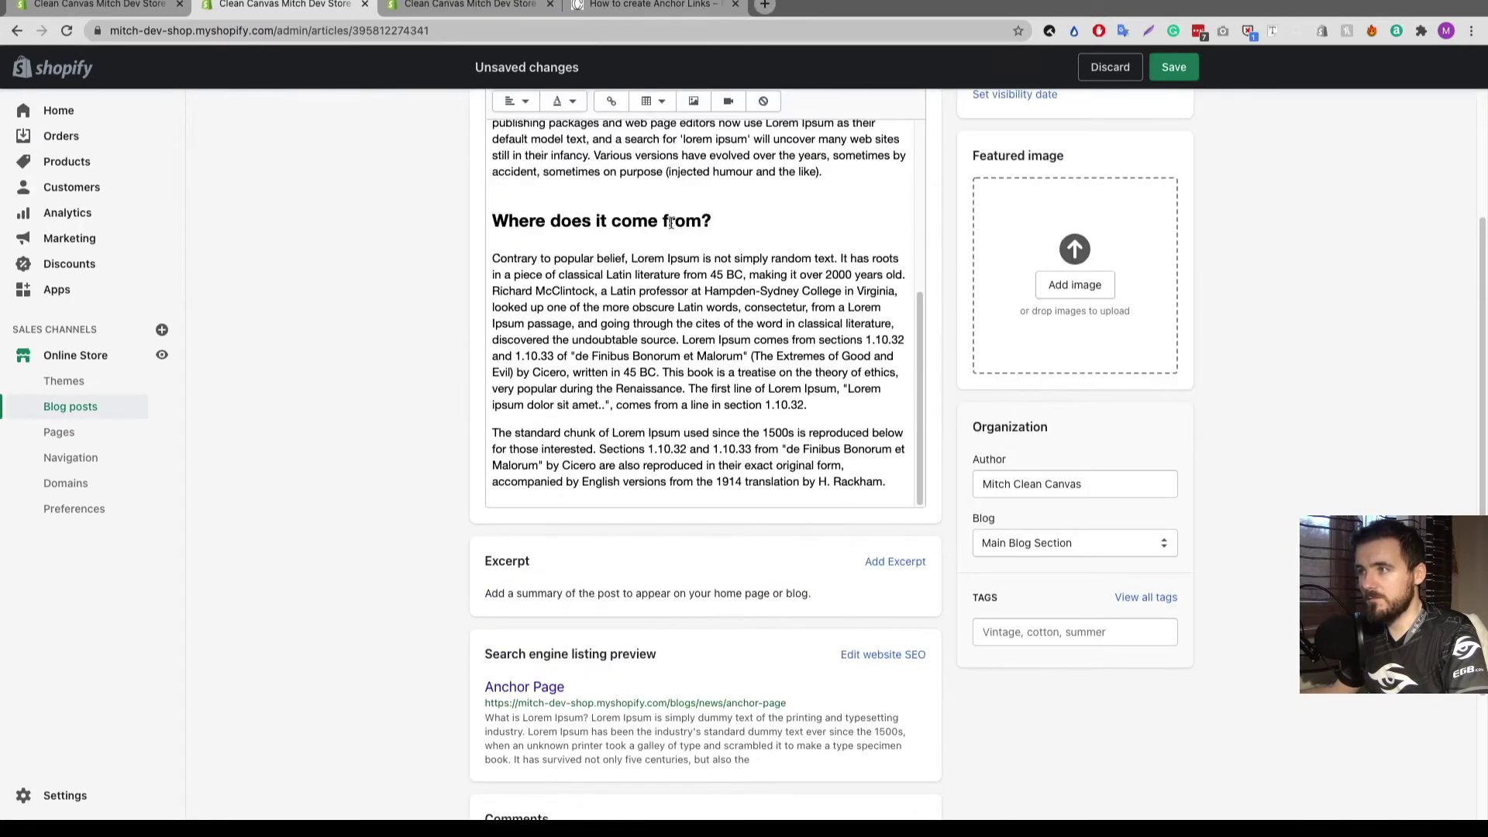
left_click_drag(728, 222, 417, 315)
key("ctrl+c")
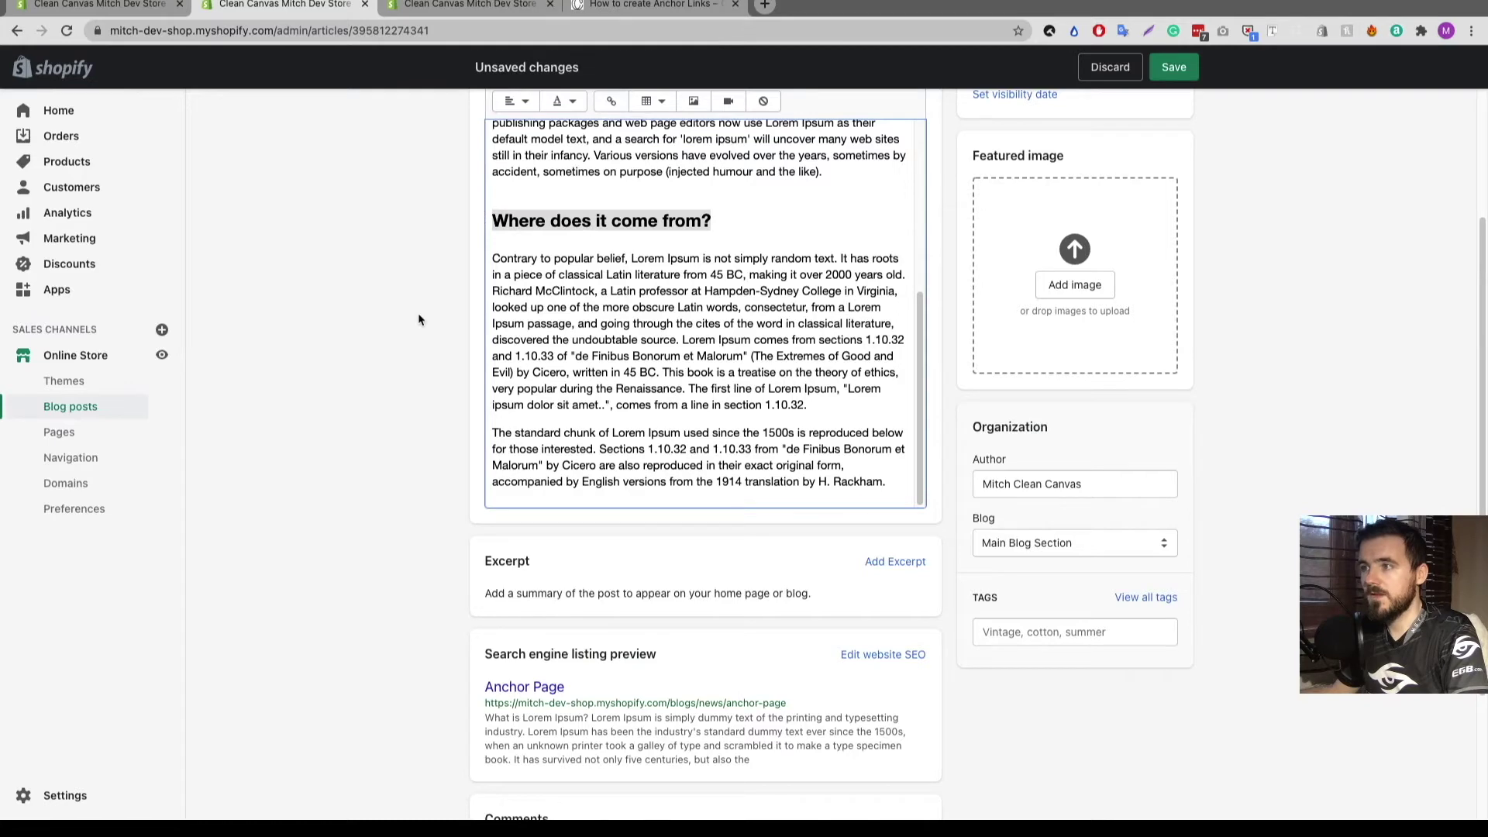
Show the post content as HTML and find the copied heading "Where does it come from?" in the code.
scroll(417, 322, "up", 3)
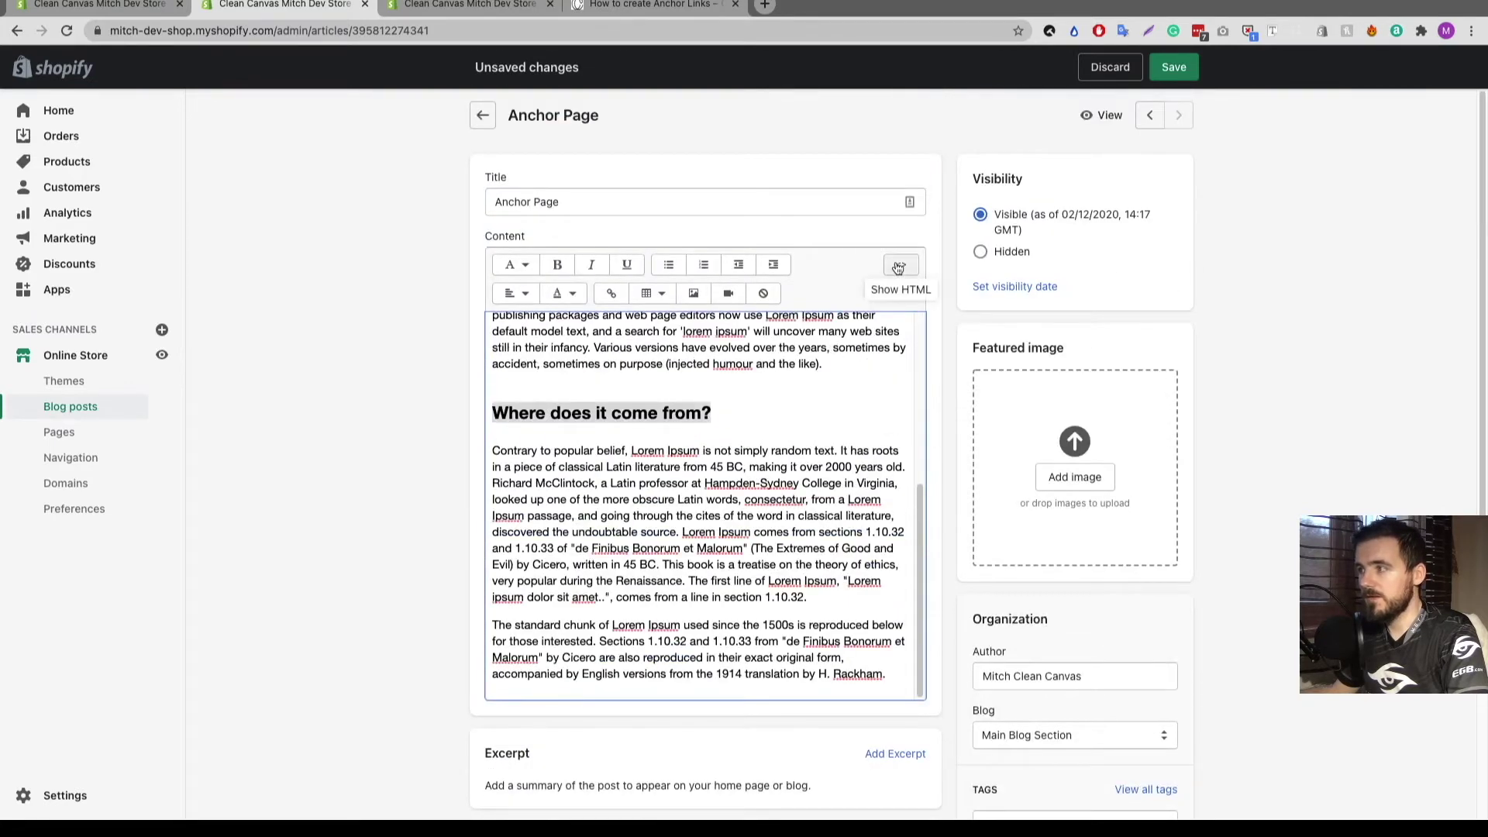
left_click(898, 267)
scroll(716, 386, "down", 2)
scroll(716, 387, "up", 2)
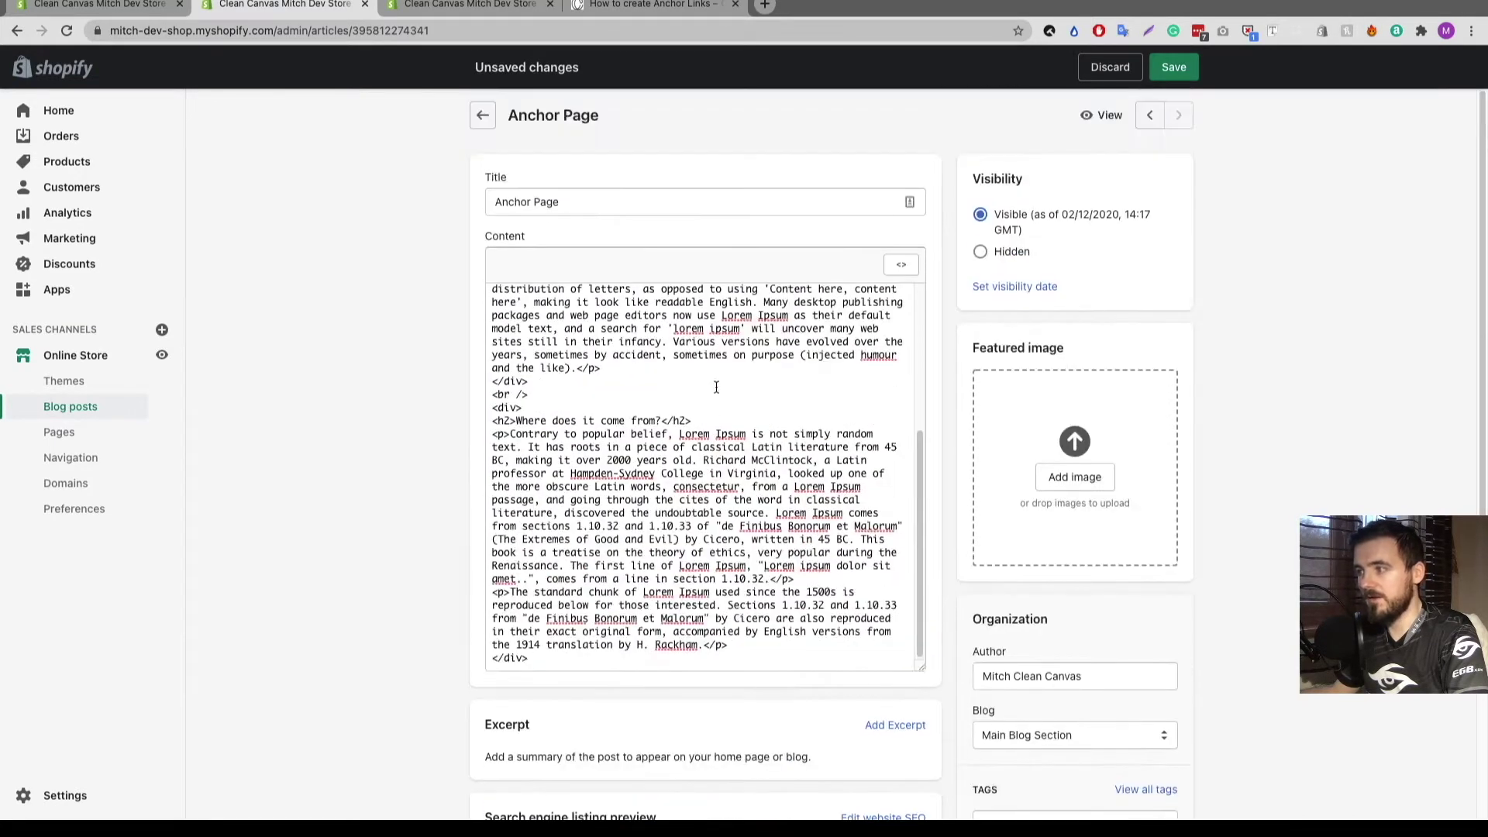
scroll(901, 508, "up", 5)
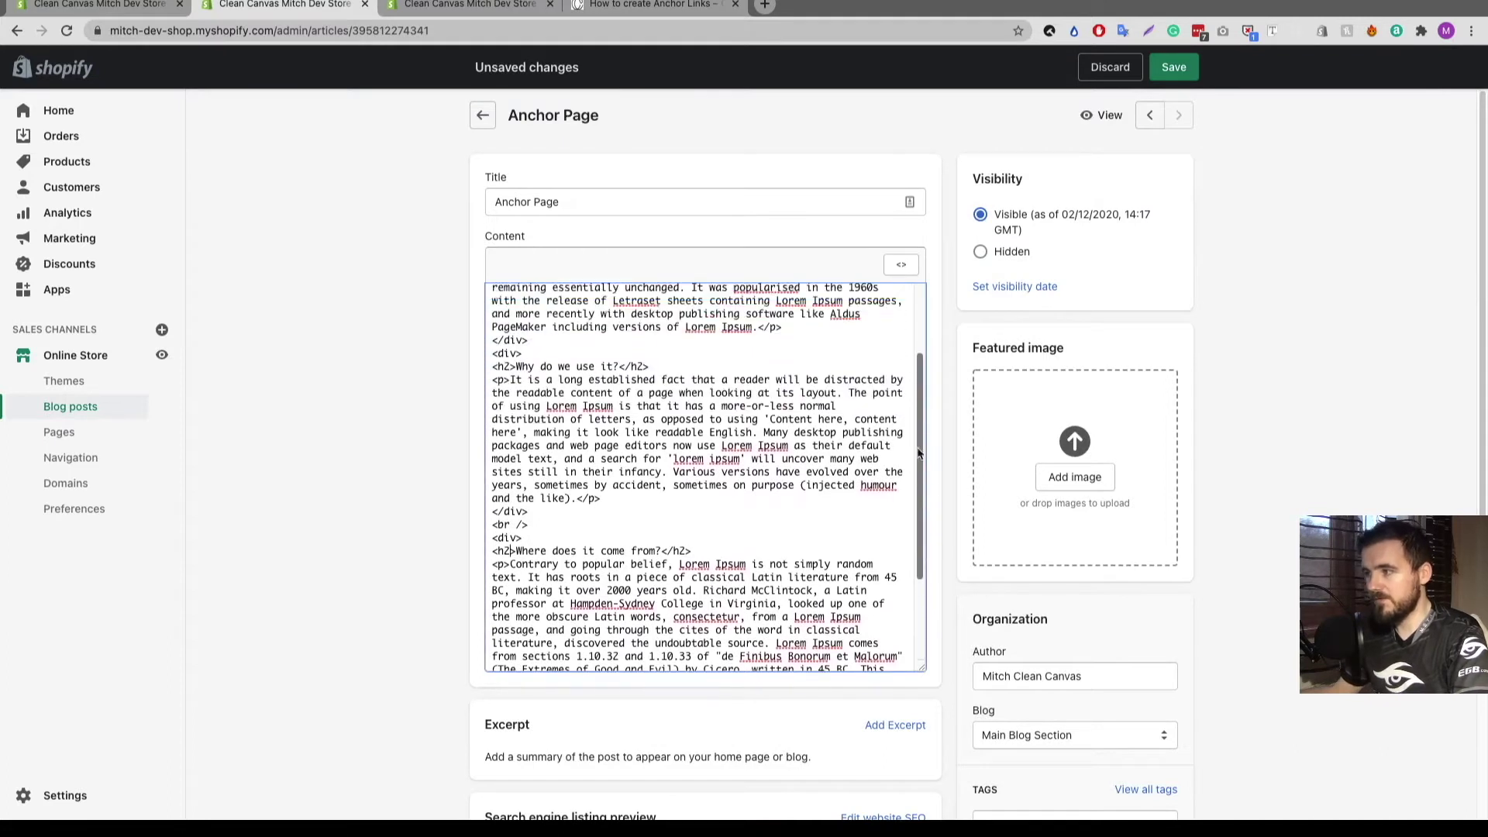
scroll(895, 452, "down", 1)
scroll(895, 451, "down", 3)
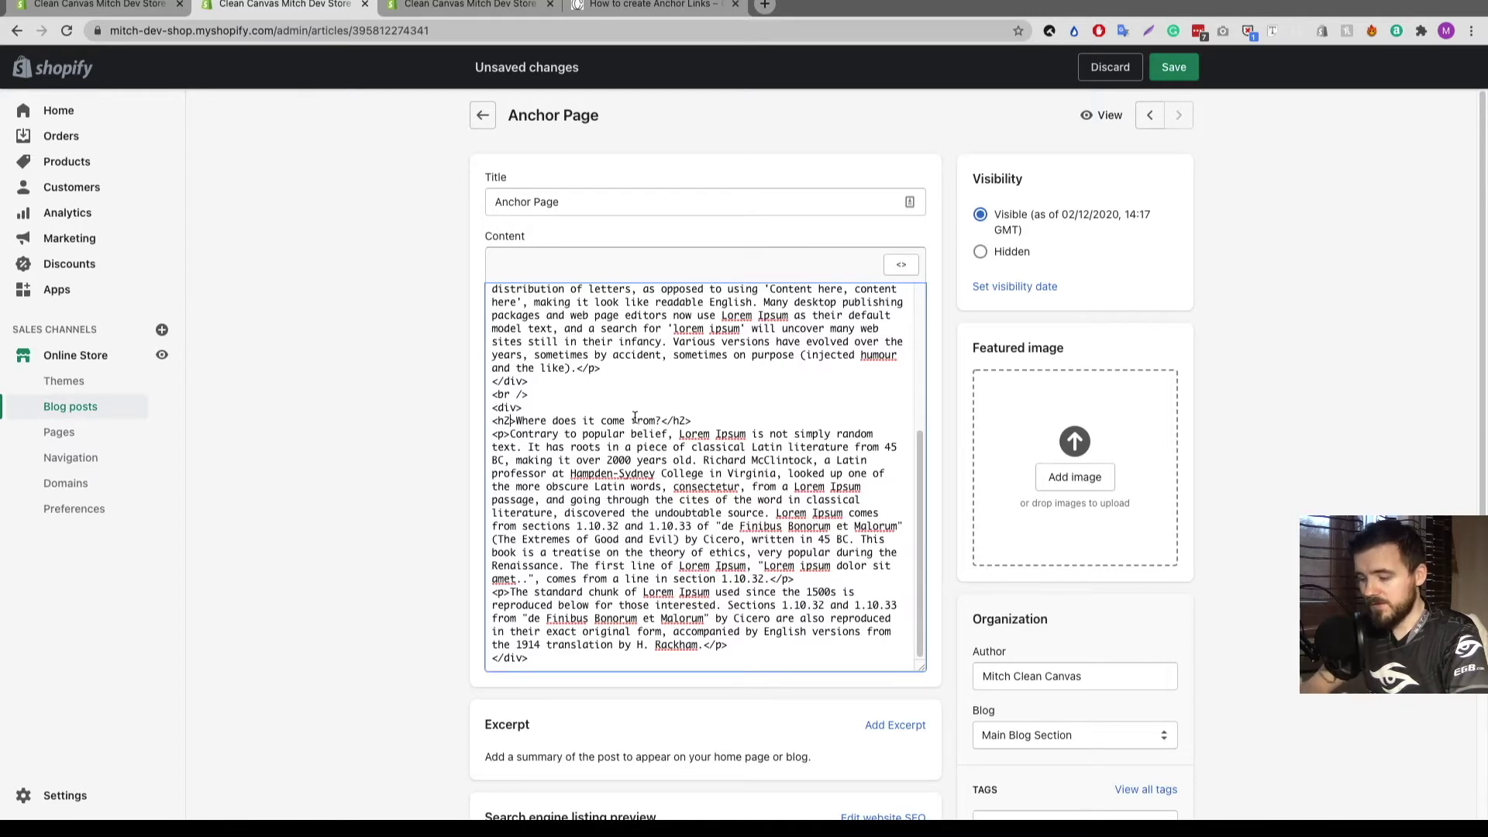
key("ctrl+f")
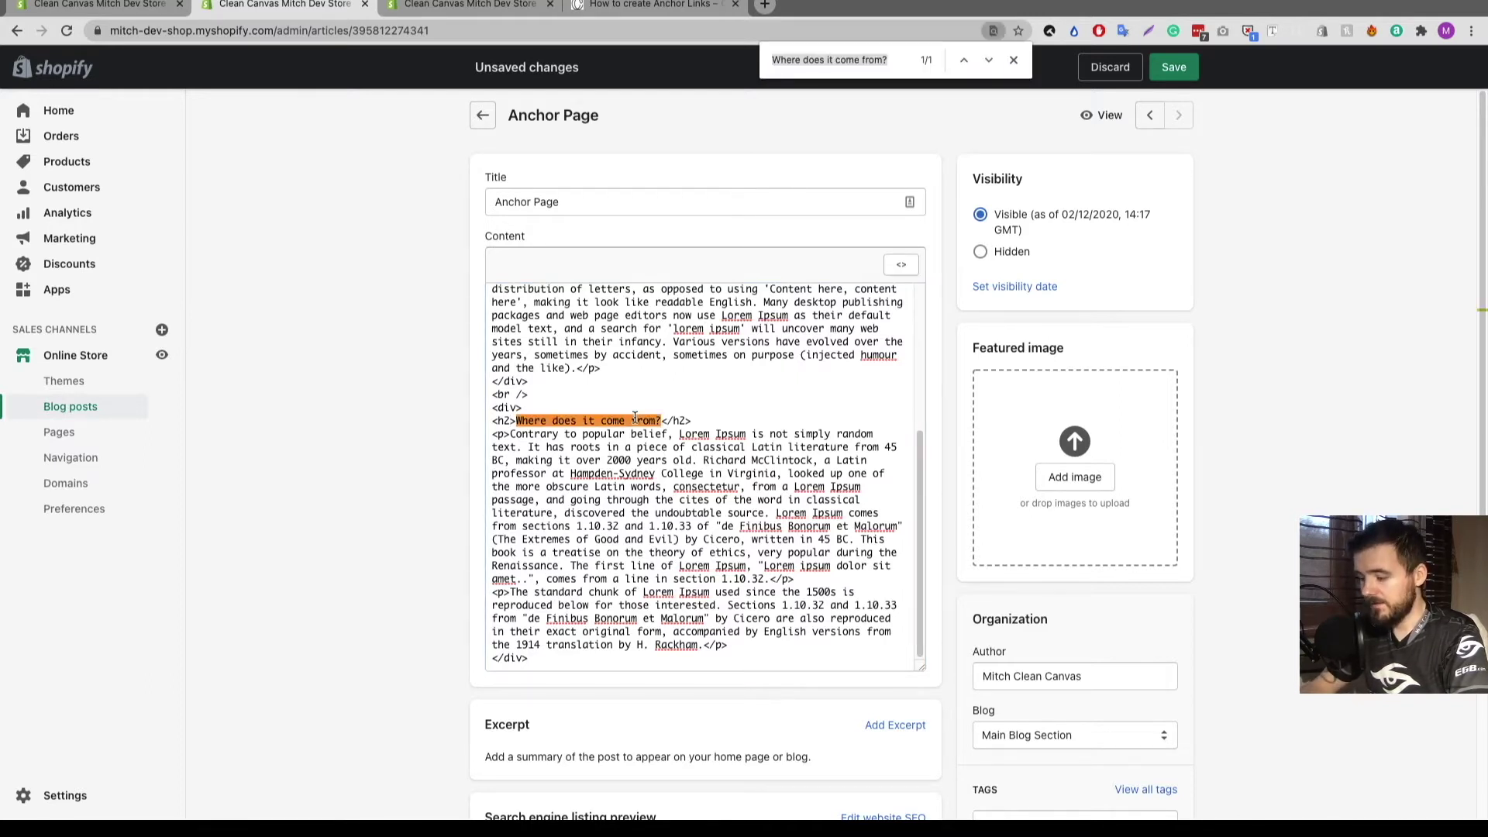
key("ctrl+v")
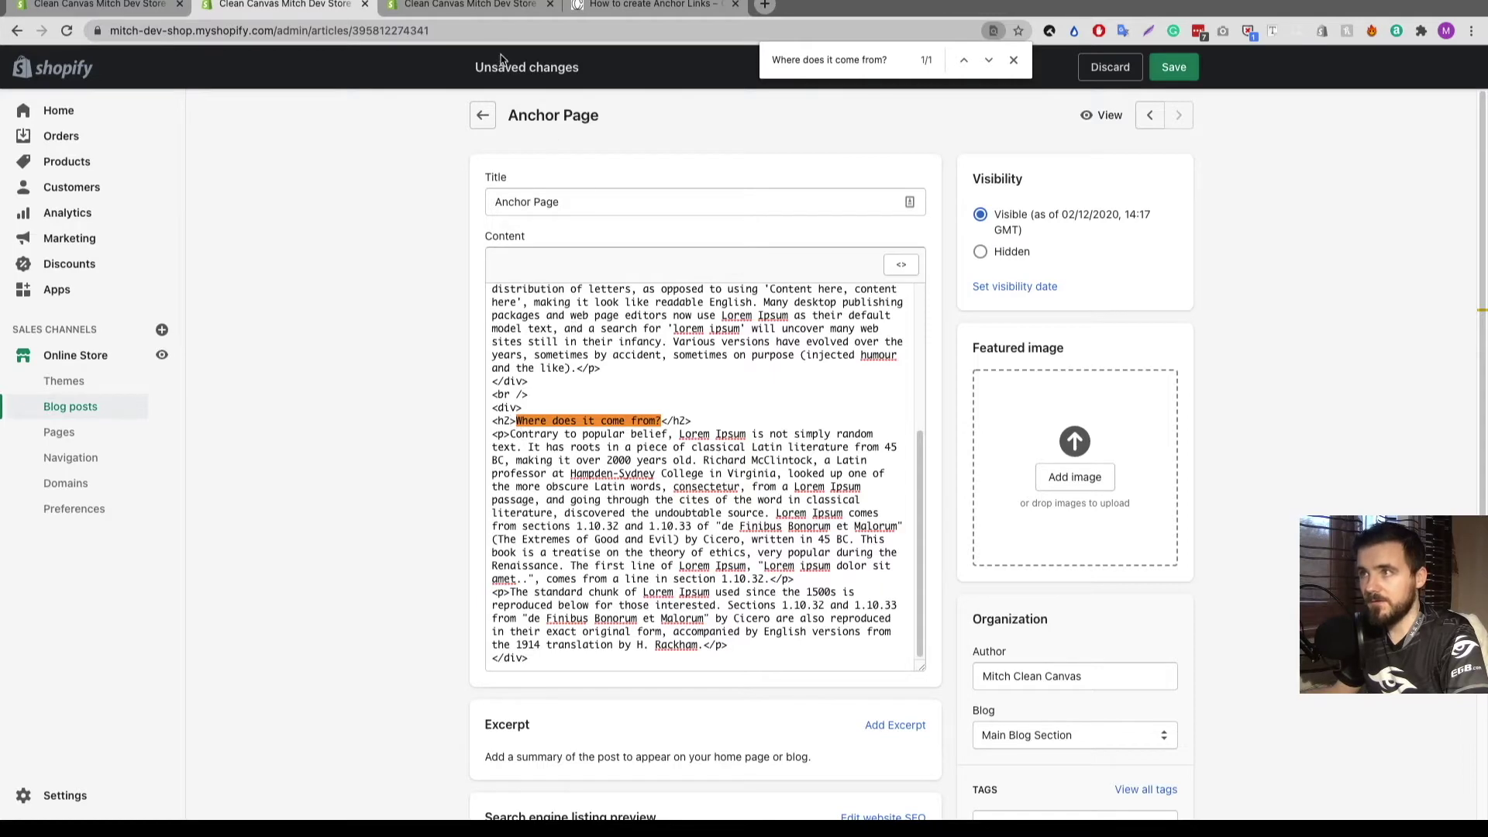
Copy the id="go-down" attribute from the How to create Anchor Links post into Anchor Page's "Where does it come from?" h2 tag.
left_click(466, 8)
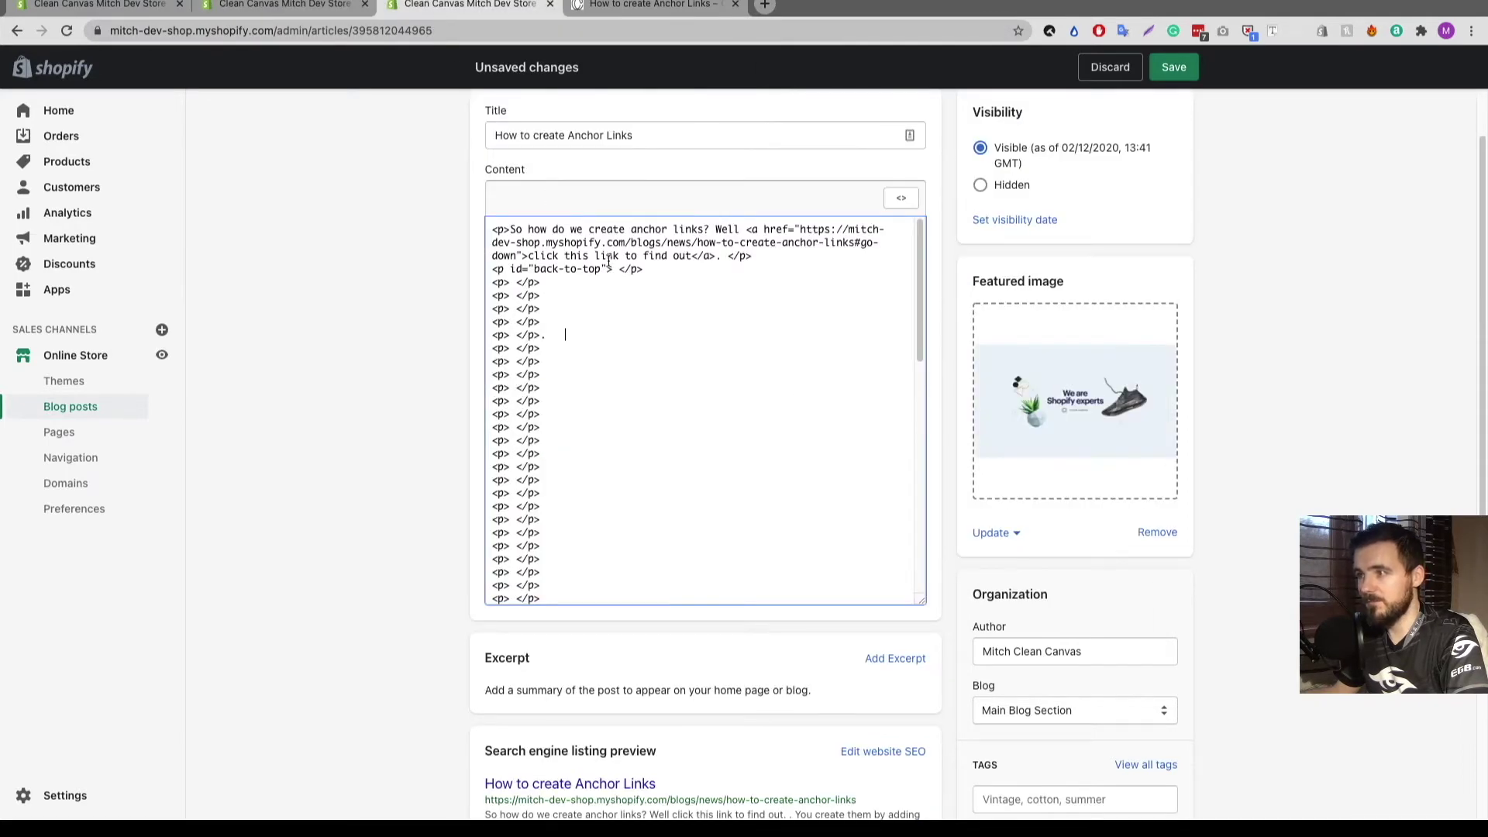
scroll(611, 426, "down", 5)
left_click_drag(582, 544, 513, 545)
key("ctrl+c")
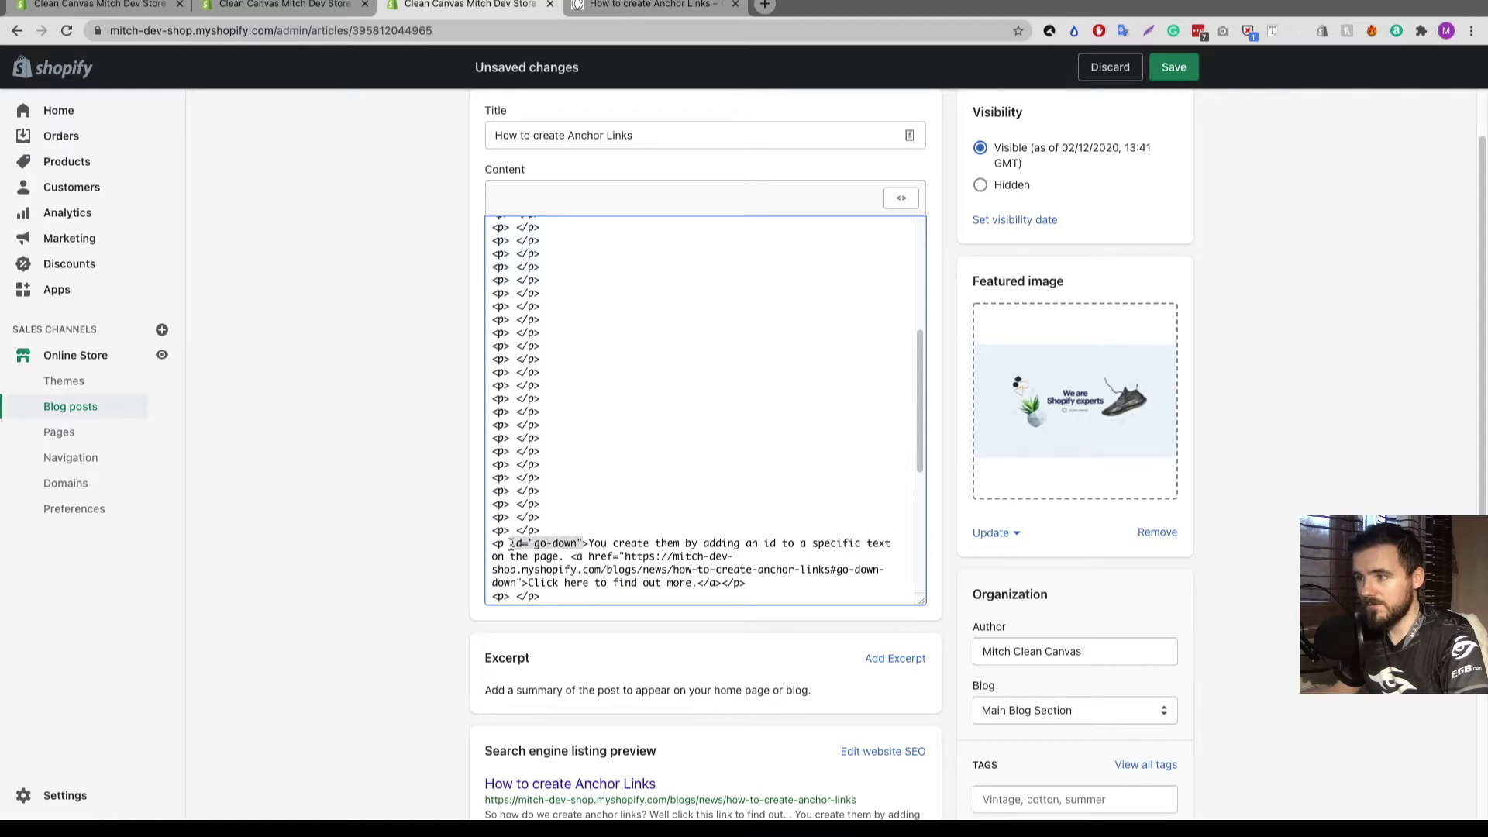
left_click(284, 6)
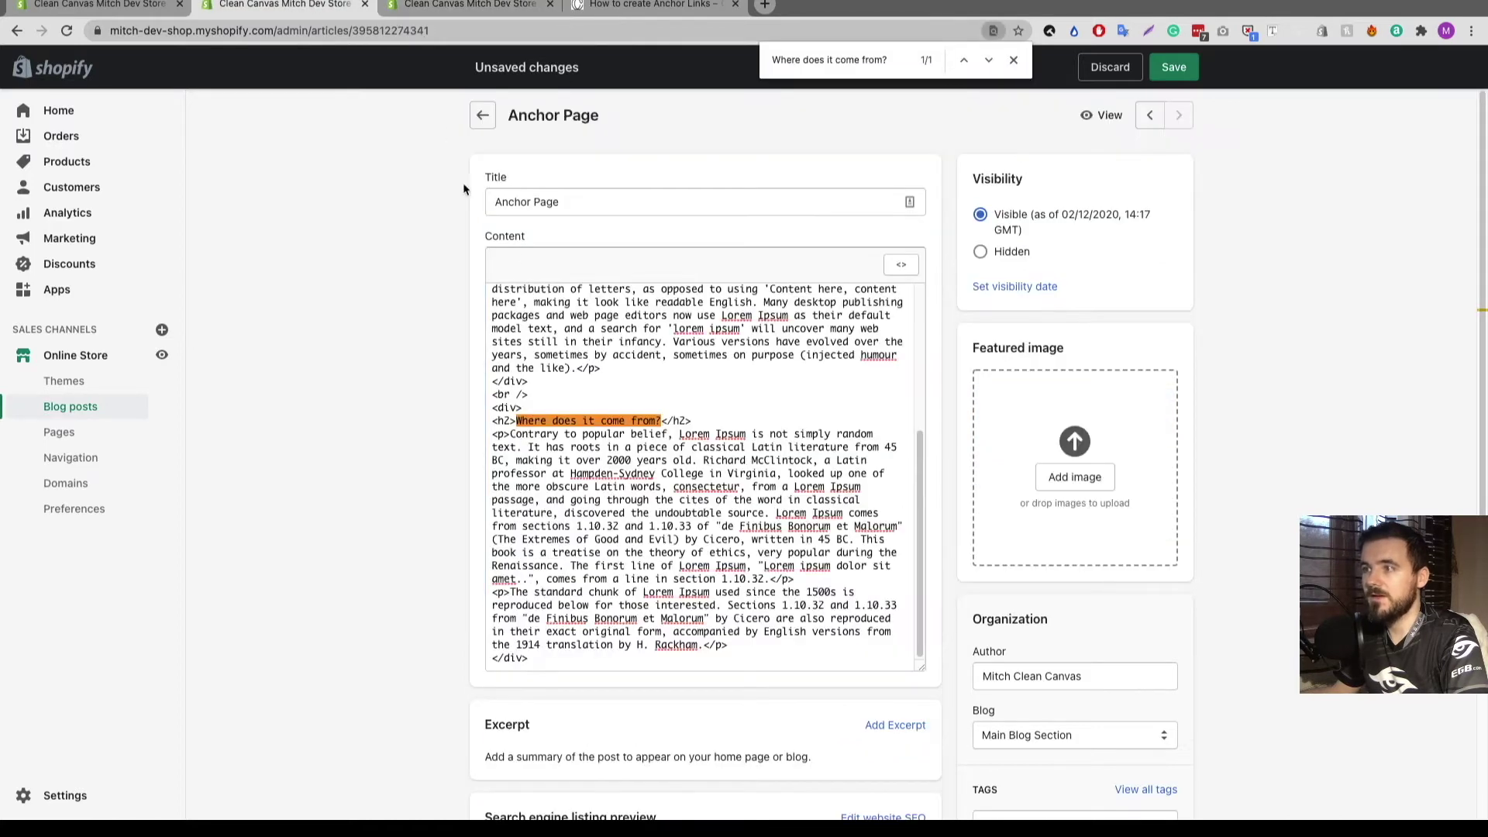
left_click(509, 421)
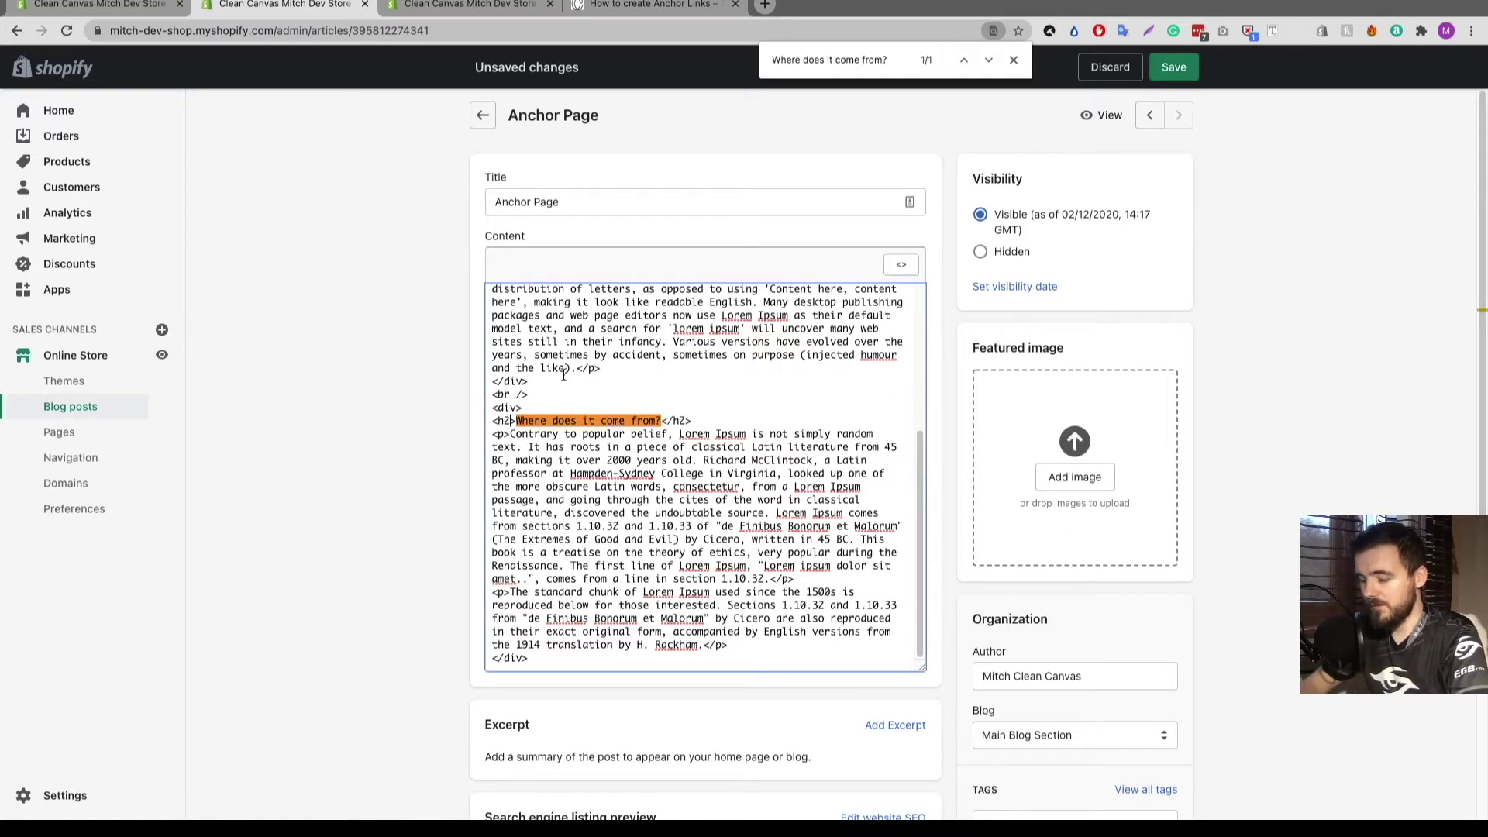
key("ctrl+v")
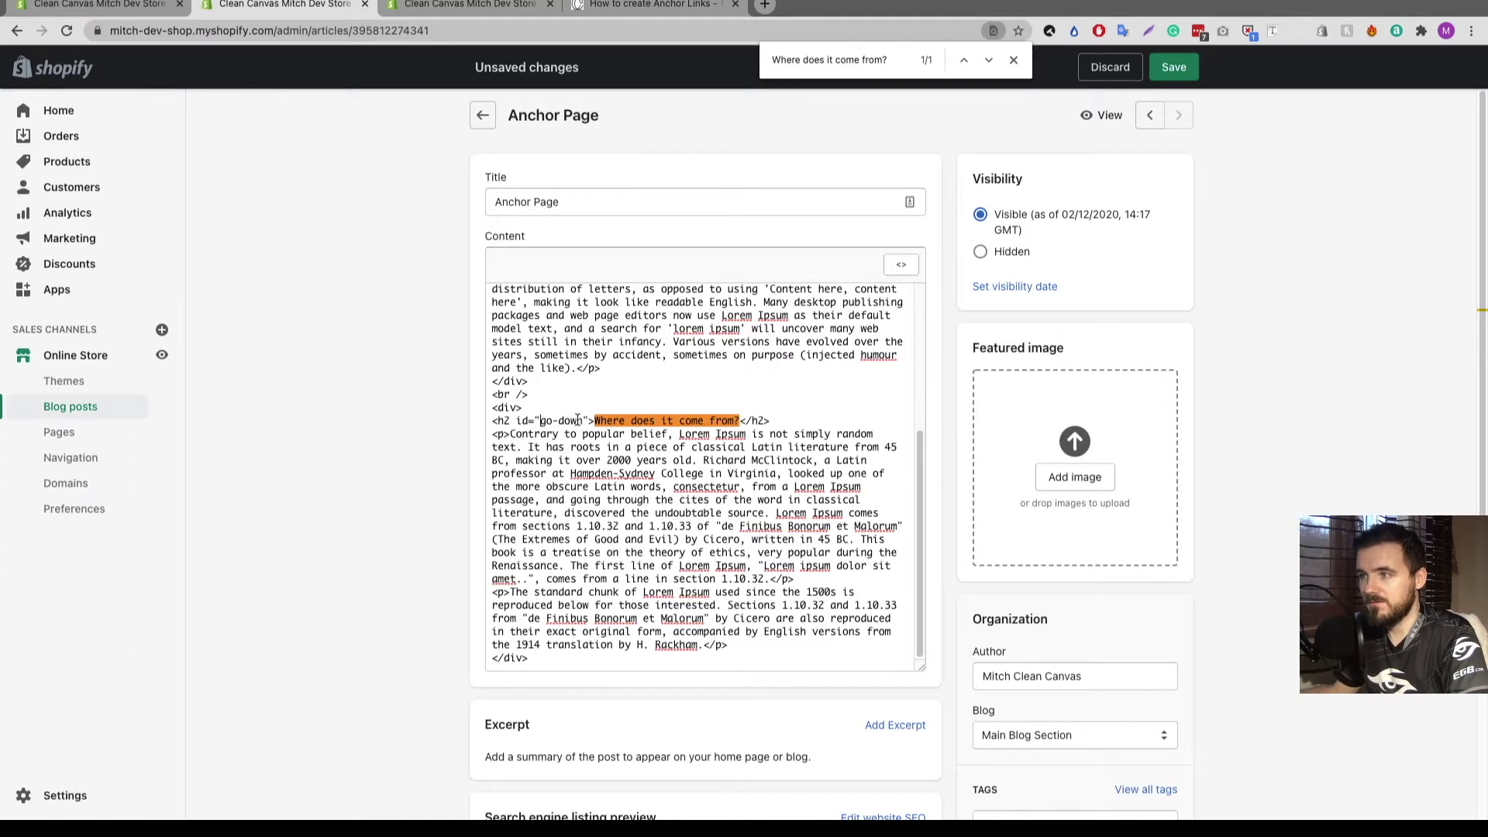
Change the id of the "Where does it come from?" heading to test-test and copy the whole id attribute.
double_click(581, 421)
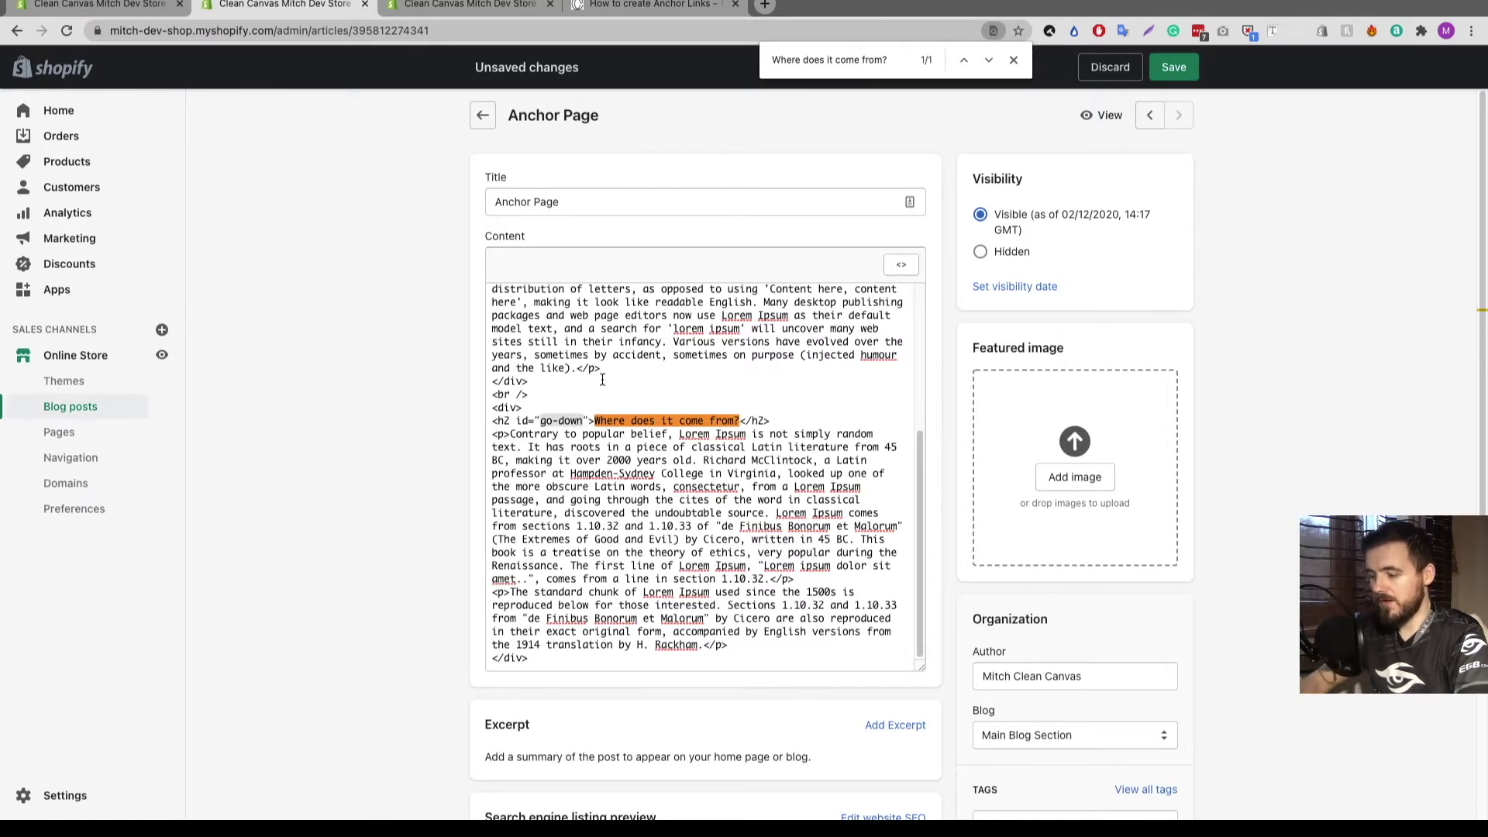
type("test")
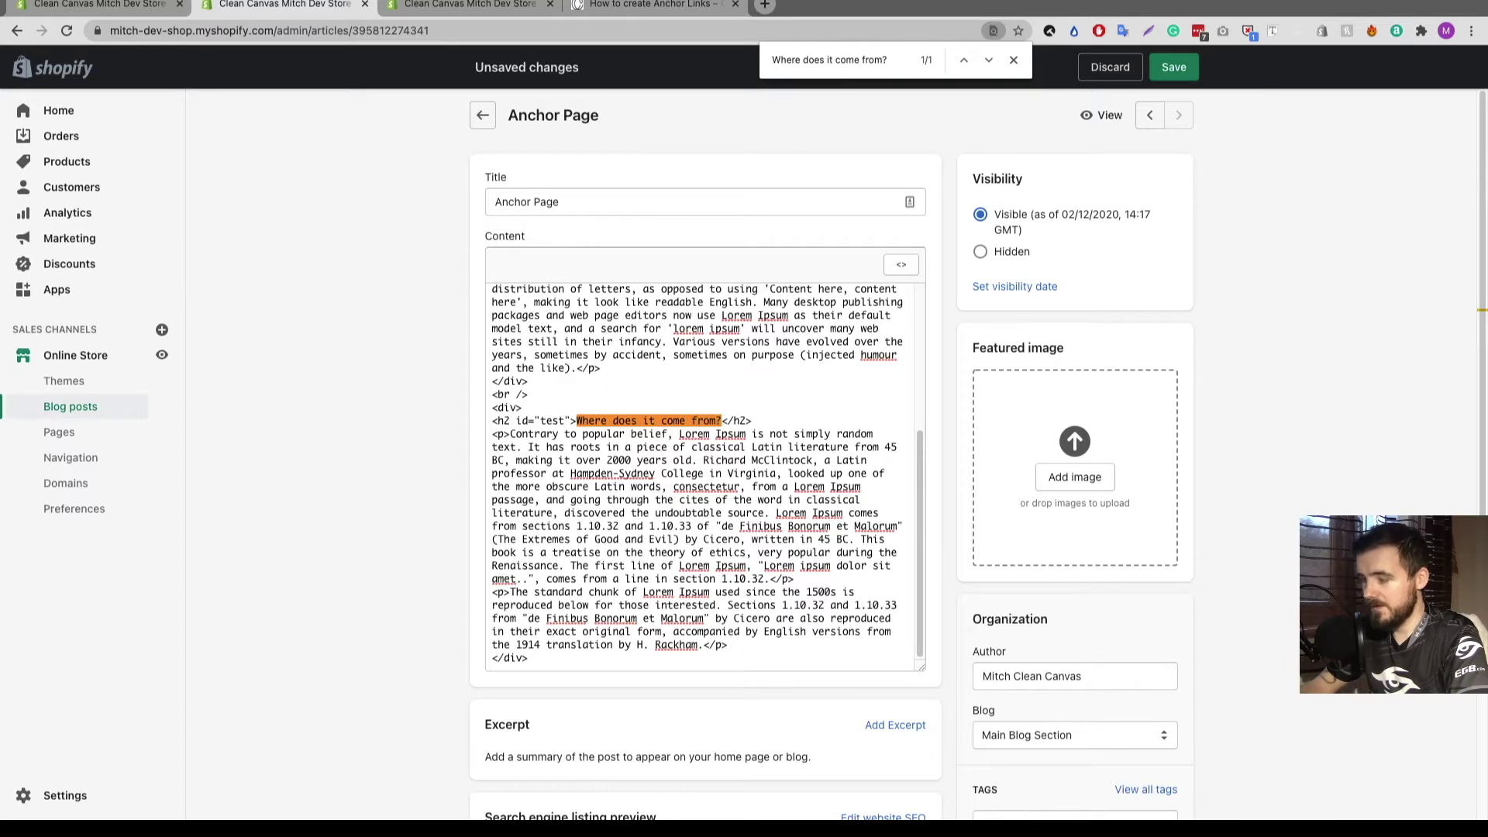
type("-test")
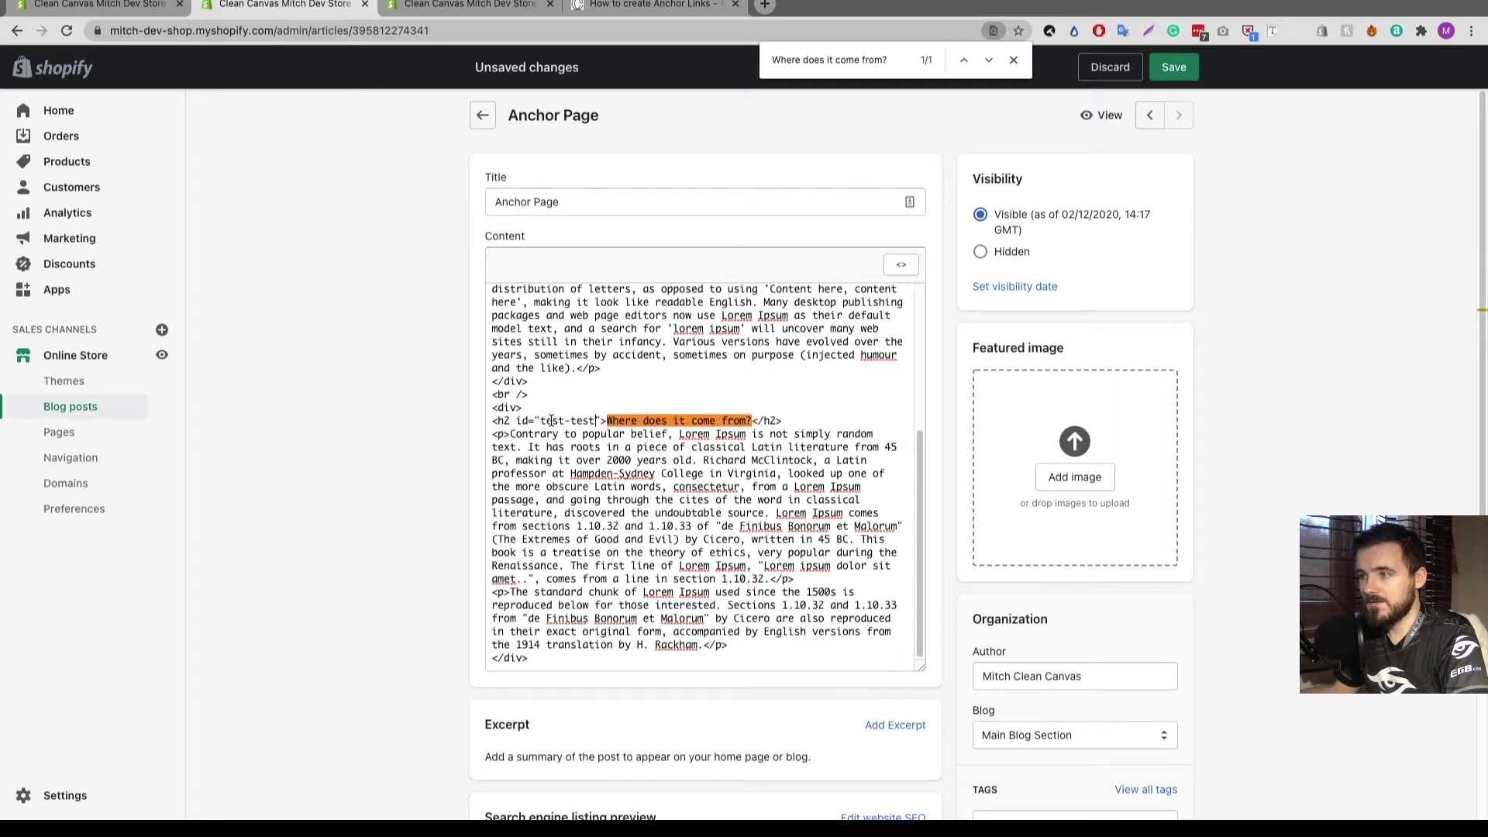
left_click(596, 420)
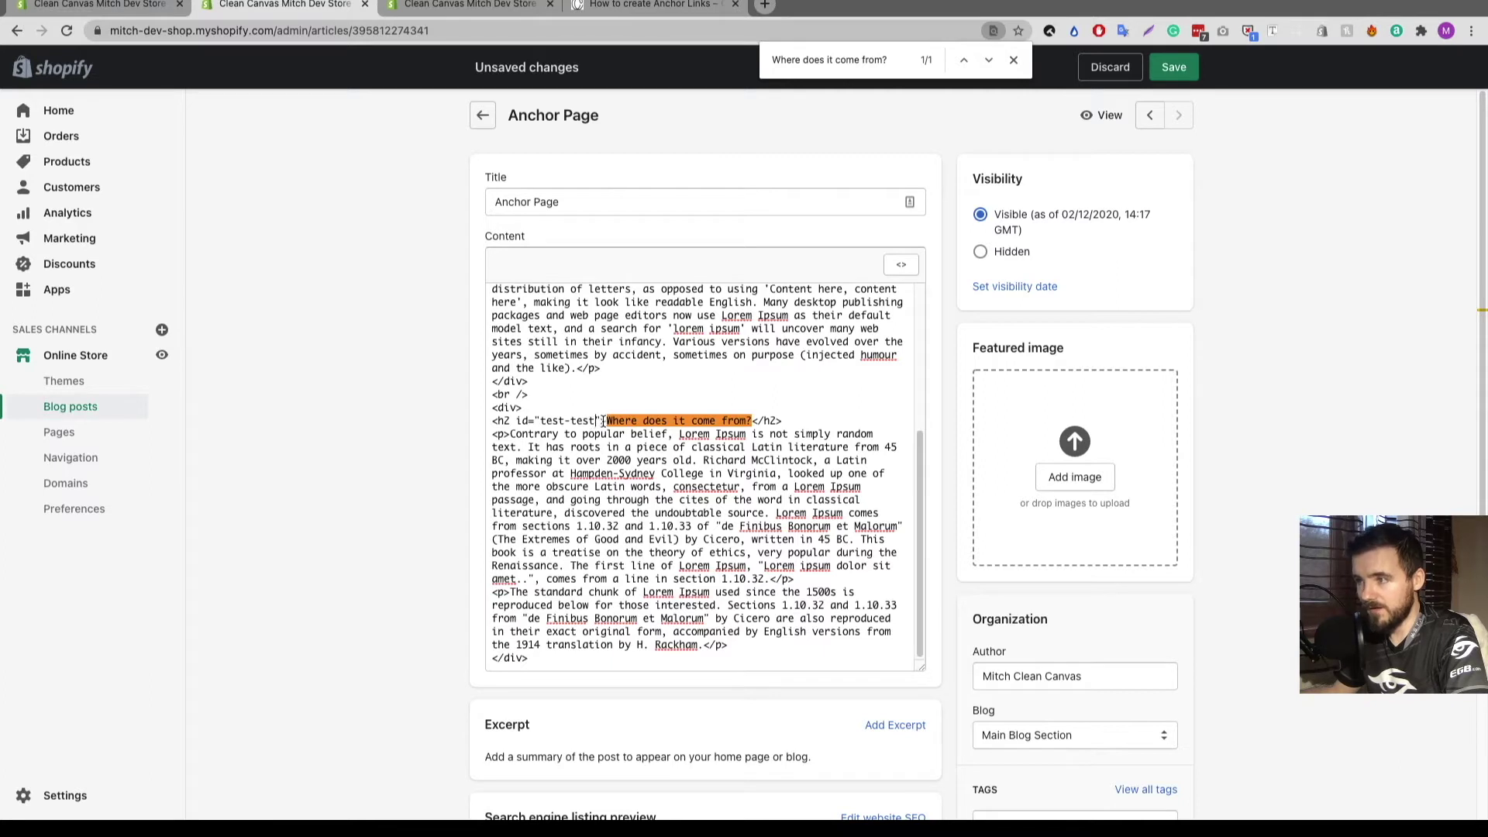
left_click_drag(603, 421, 518, 423)
key("ctrl+c")
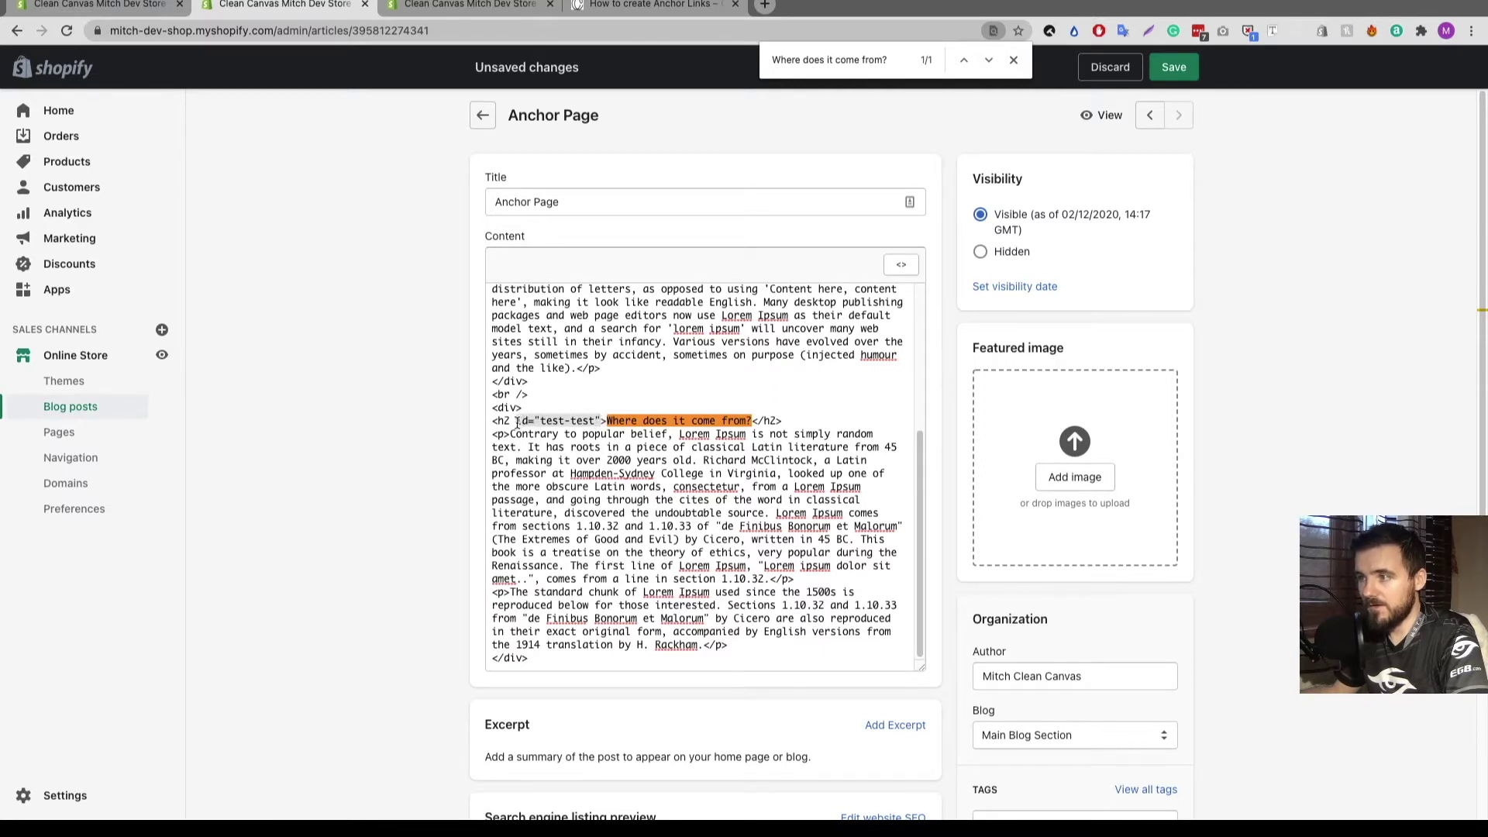
Replace the selected attribute in the "Where does it come from?" h2 tag with the copied id="test-test" and return to the formatted content.
key("BackSpace")
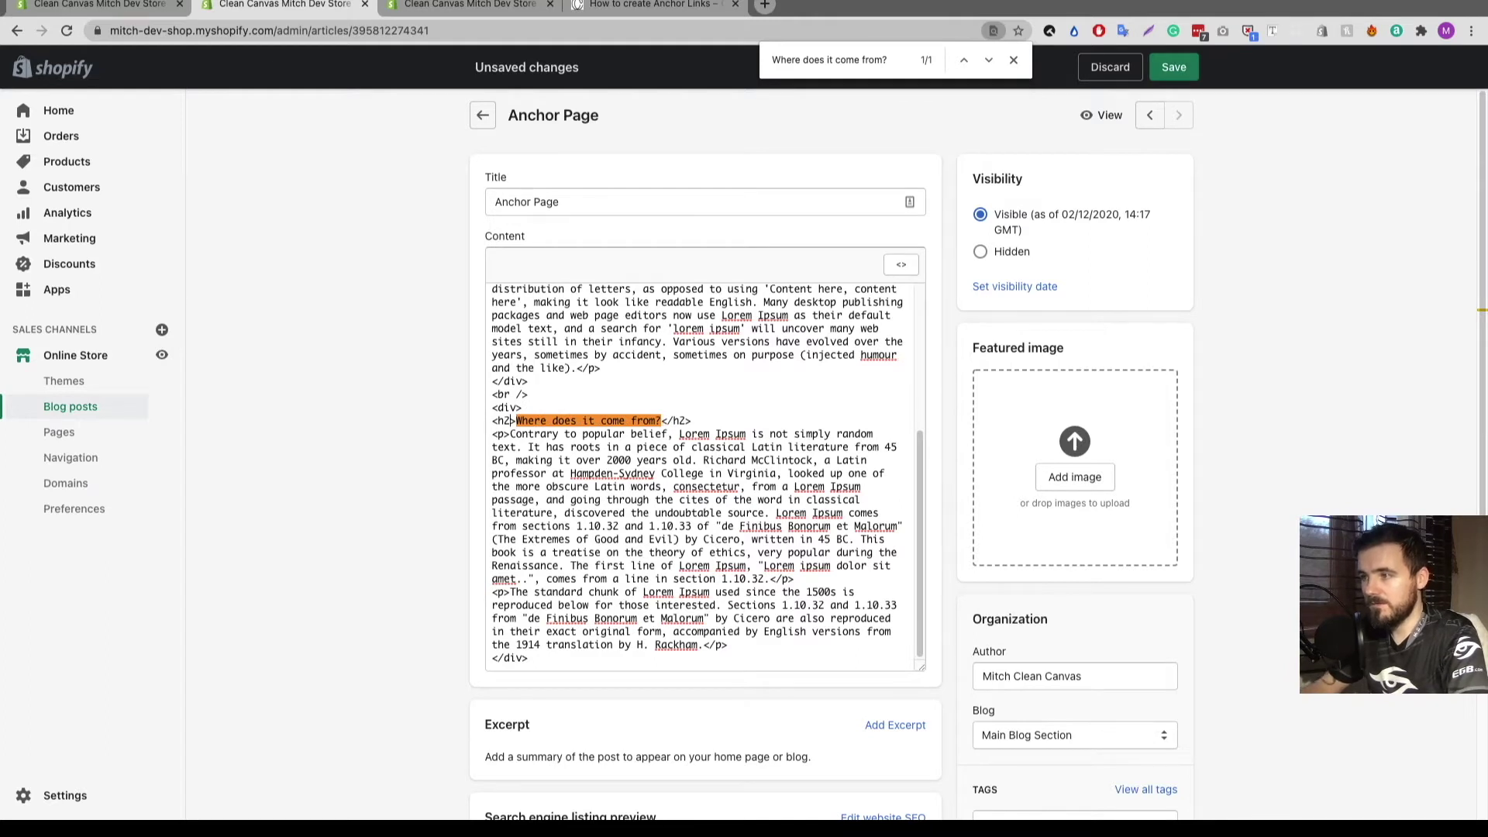
key("ctrl+v")
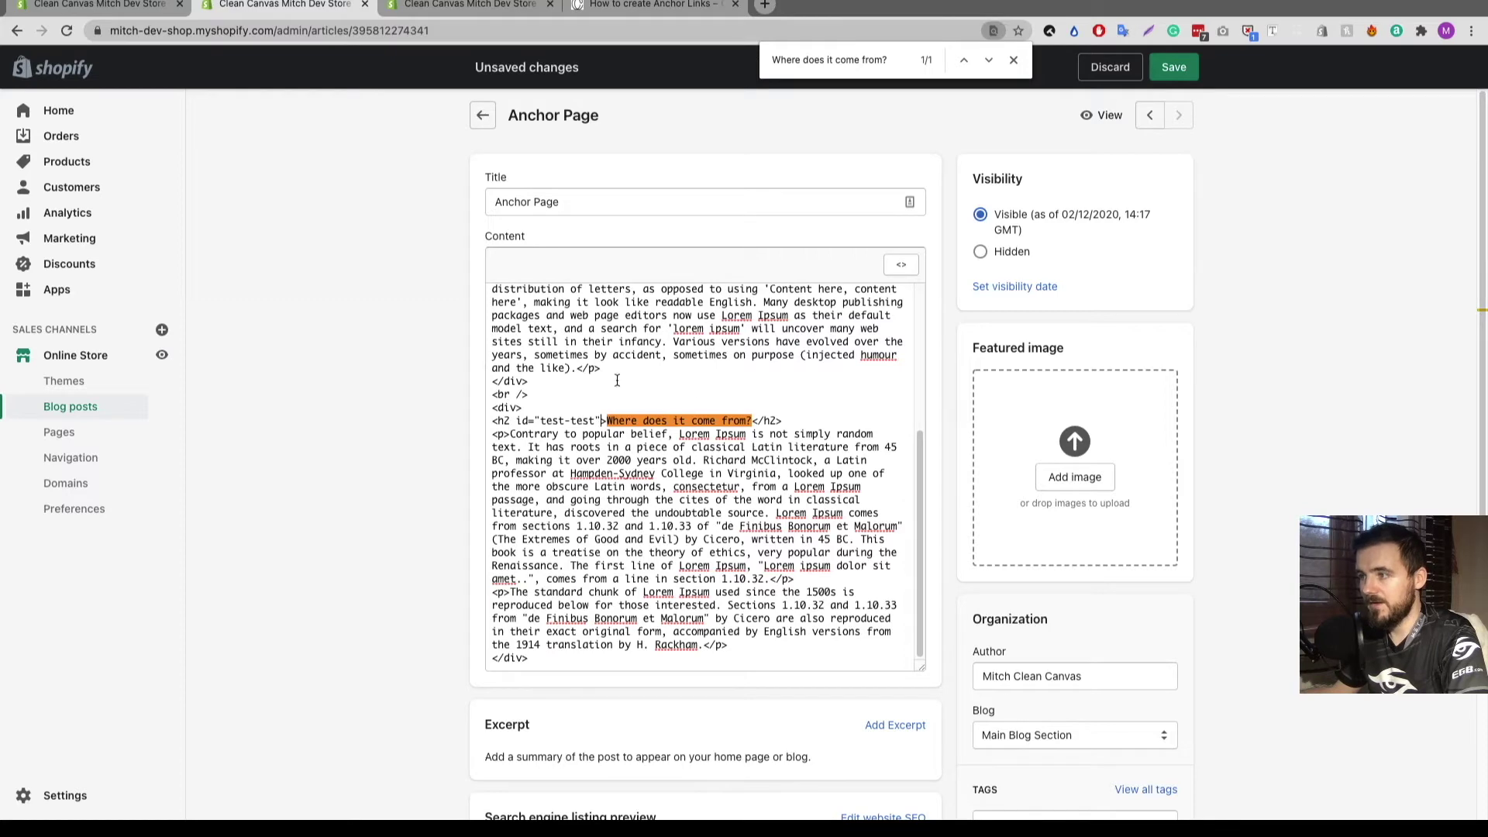
left_click(901, 266)
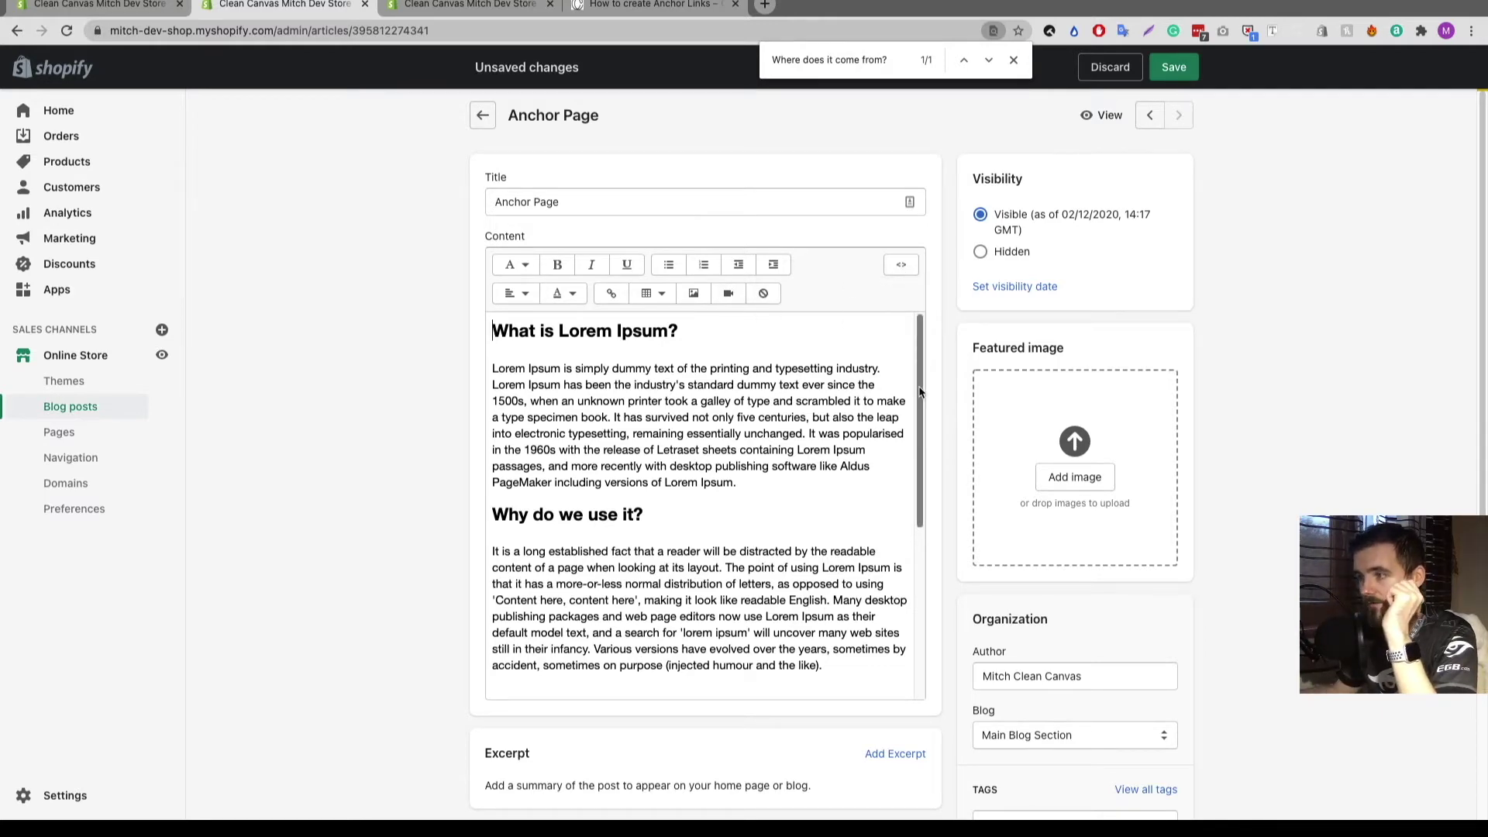
left_click_drag(920, 380, 922, 549)
scroll(557, 327, "up", 5)
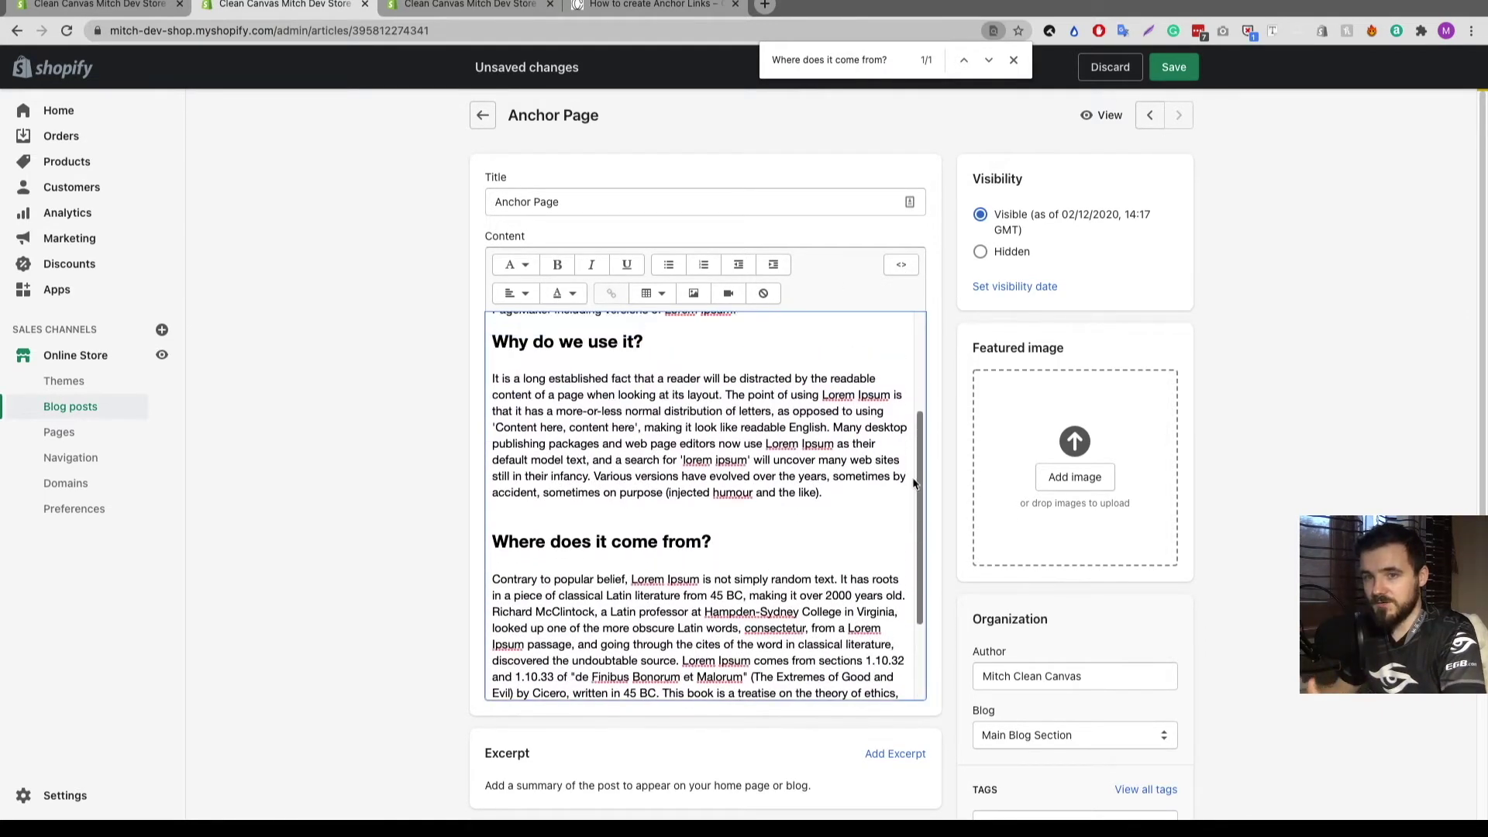
left_click(438, 339)
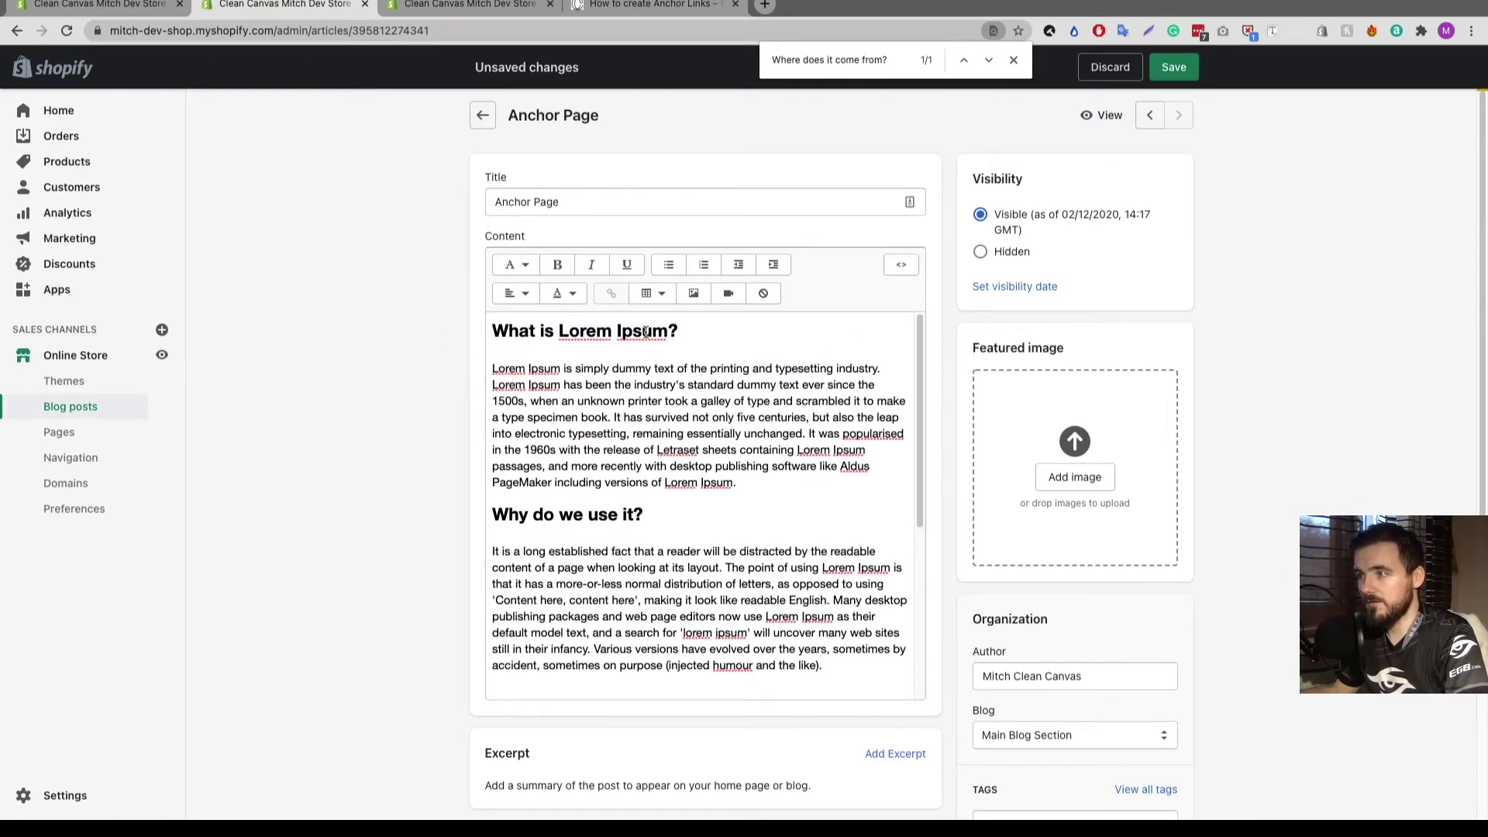
scroll(413, 351, "down", 5)
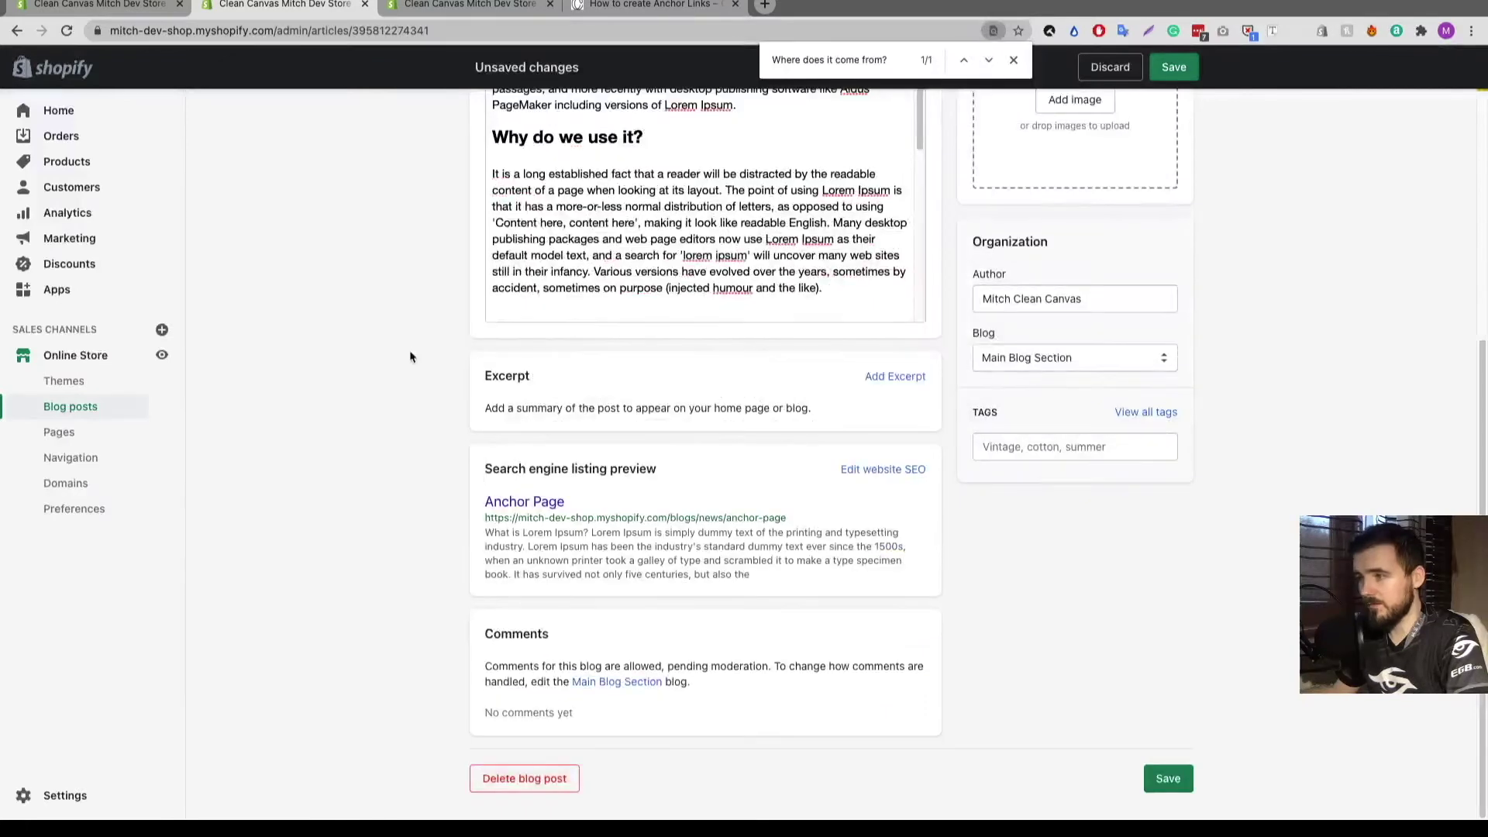
left_click_drag(806, 521, 481, 525)
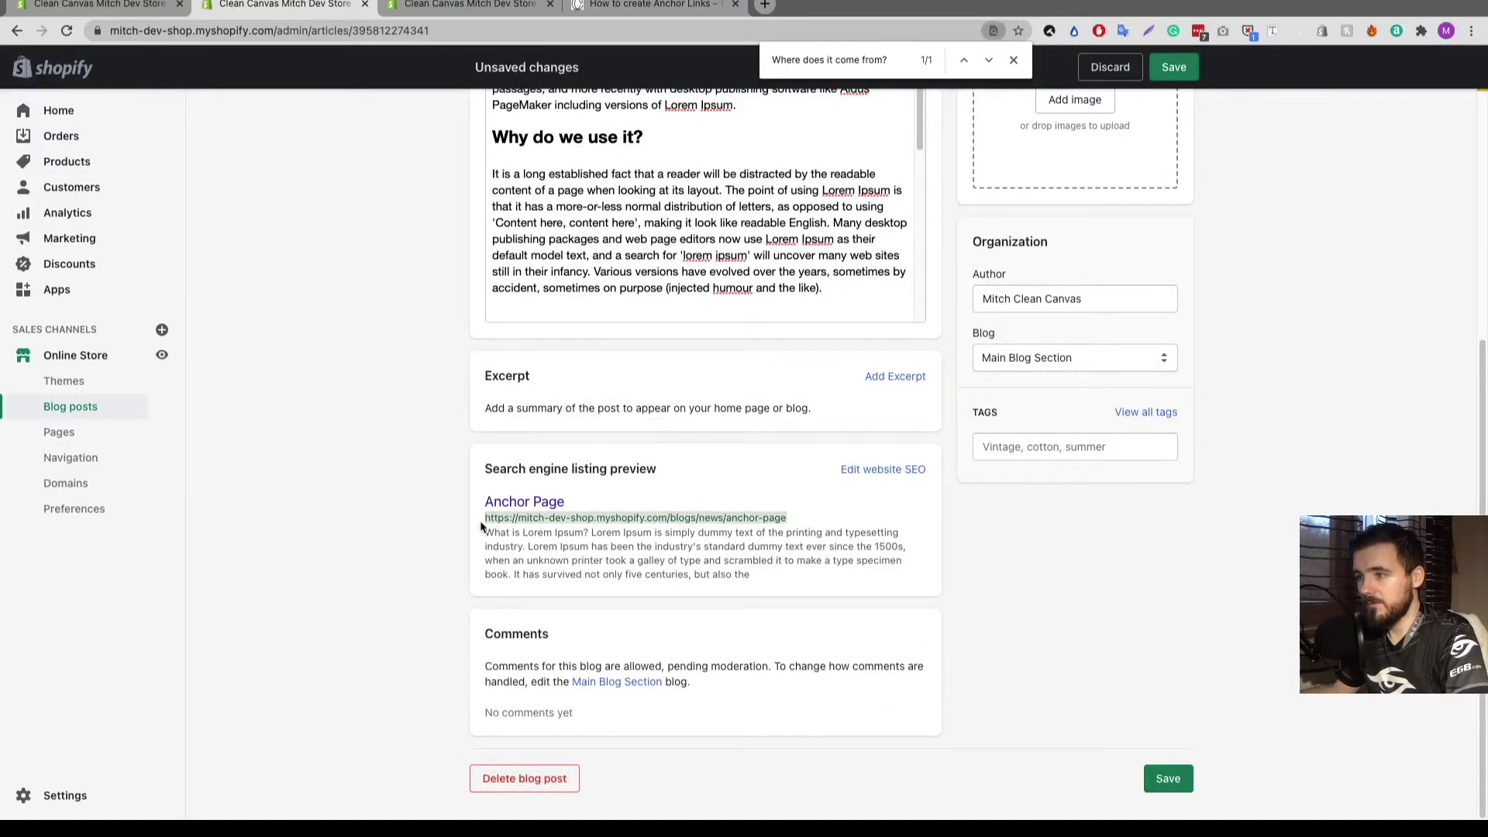
Link the "What is Lorem Ipsum?" heading to the copied post URL followed by #test-test, and save the blog post.
scroll(366, 469, "up", 5)
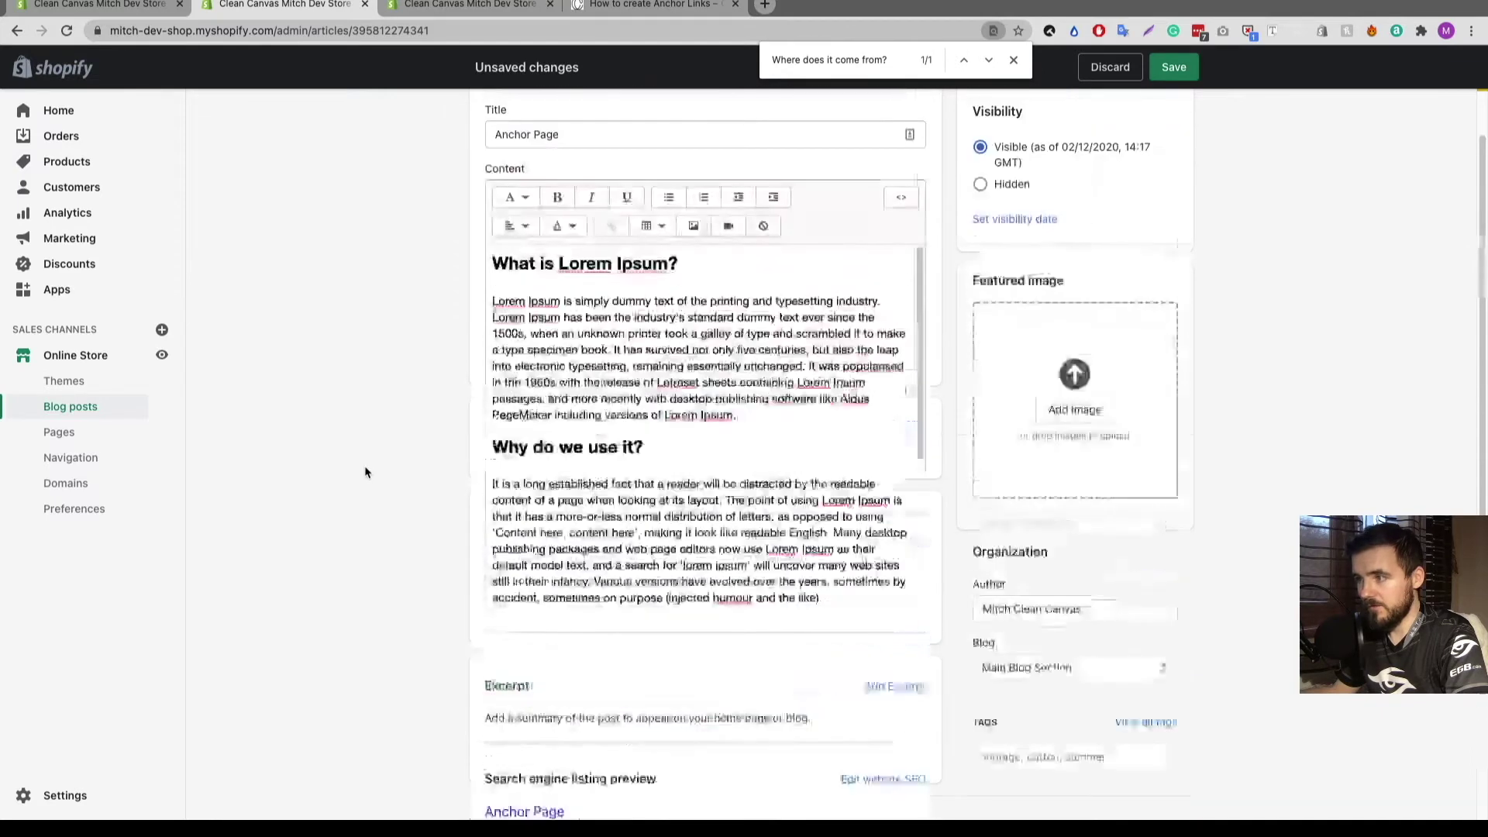
left_click_drag(677, 331, 570, 317)
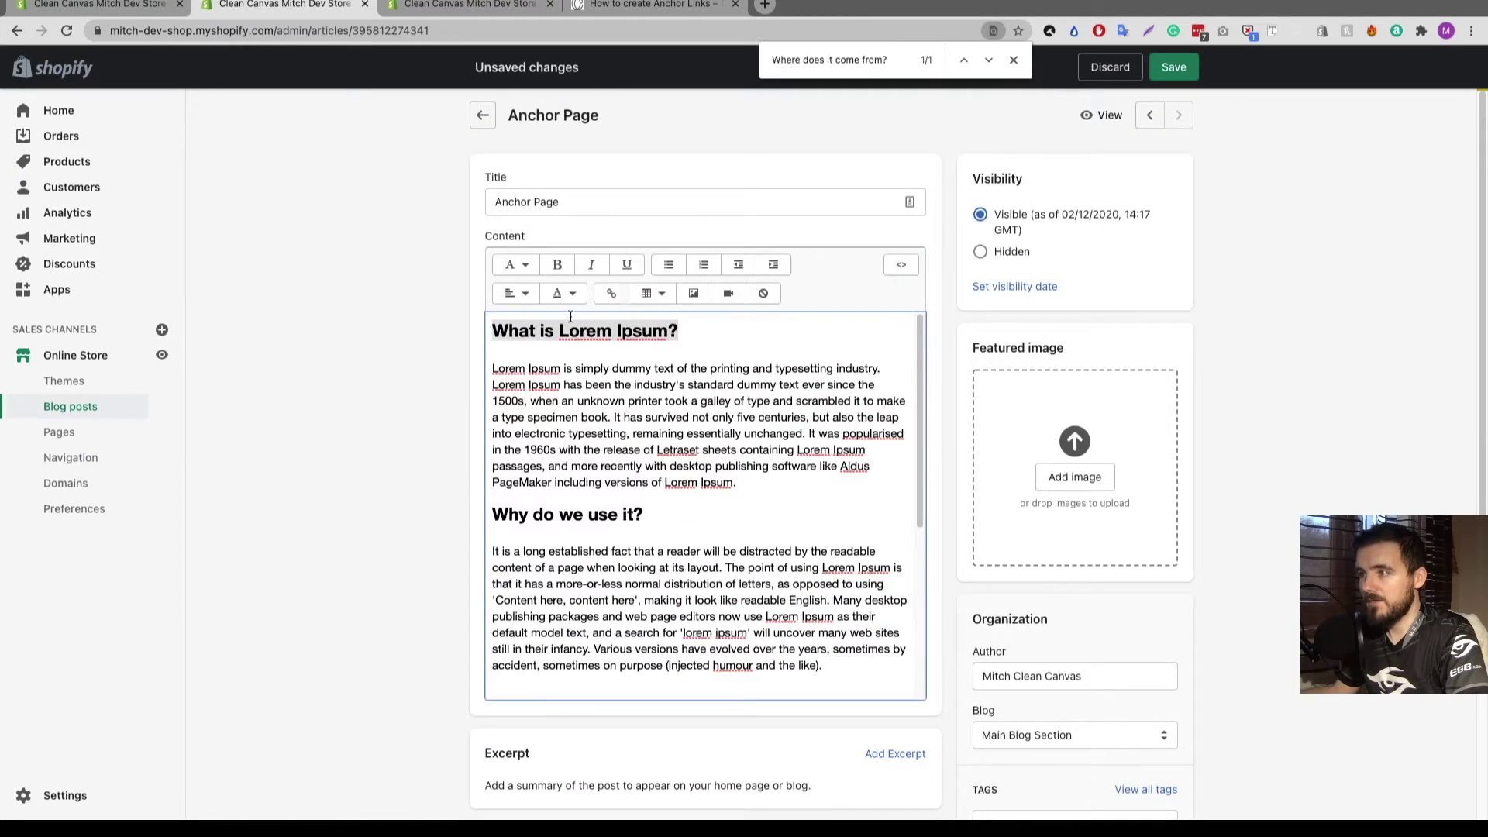
left_click(609, 301)
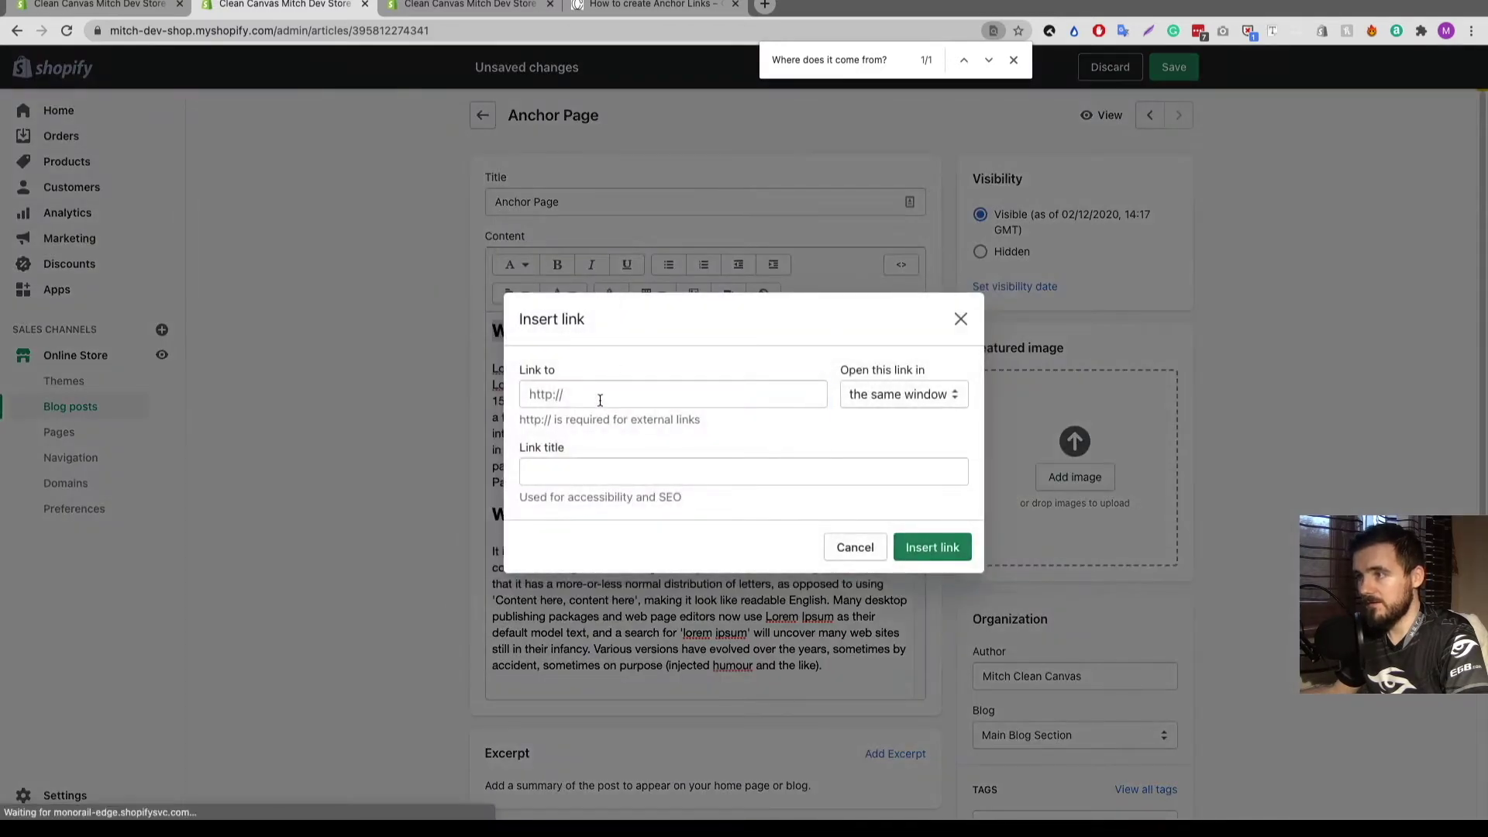
left_click(590, 395)
key("ctrl+v")
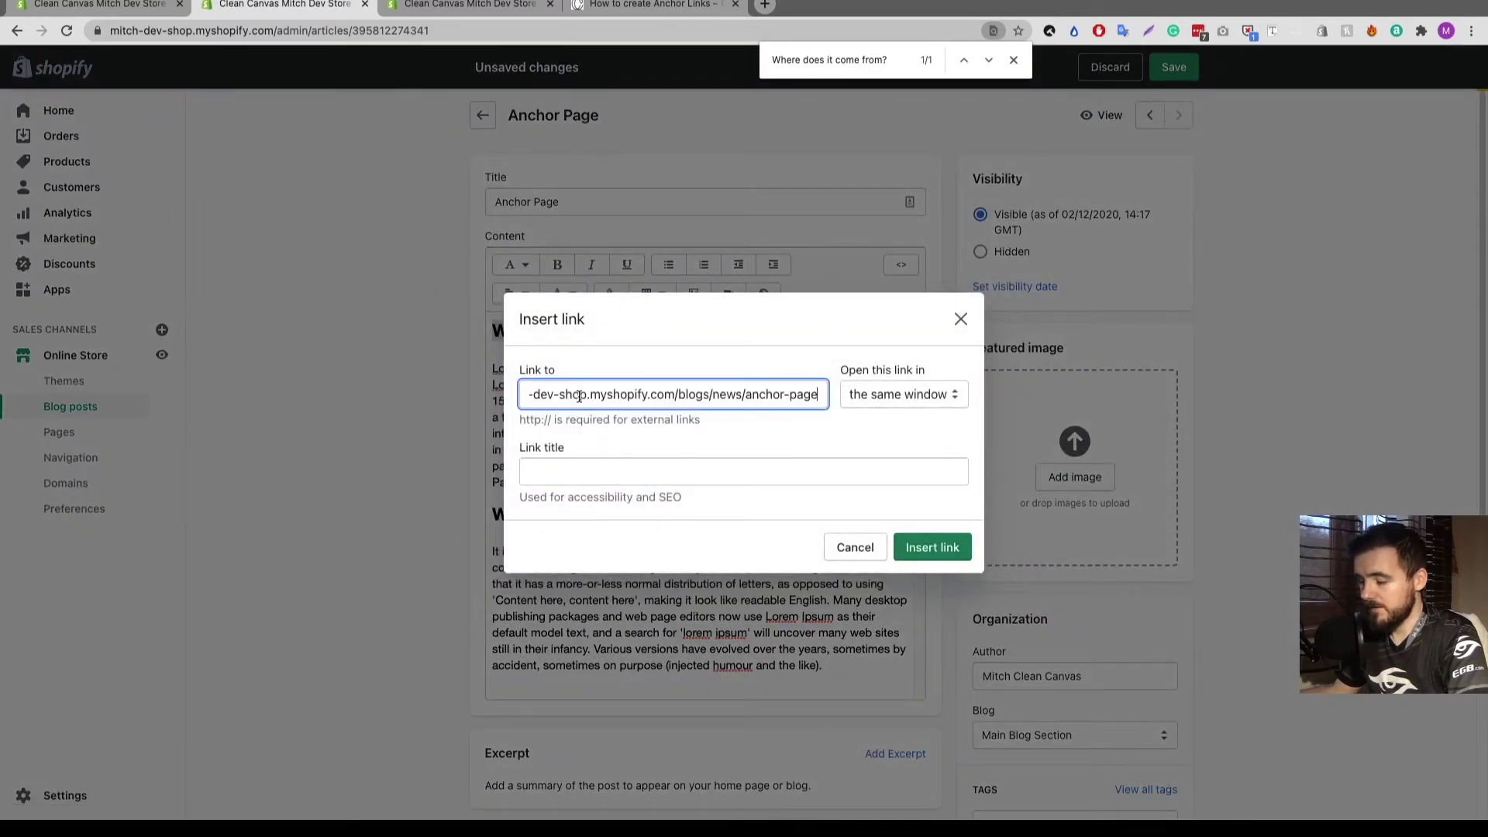
type("#tes")
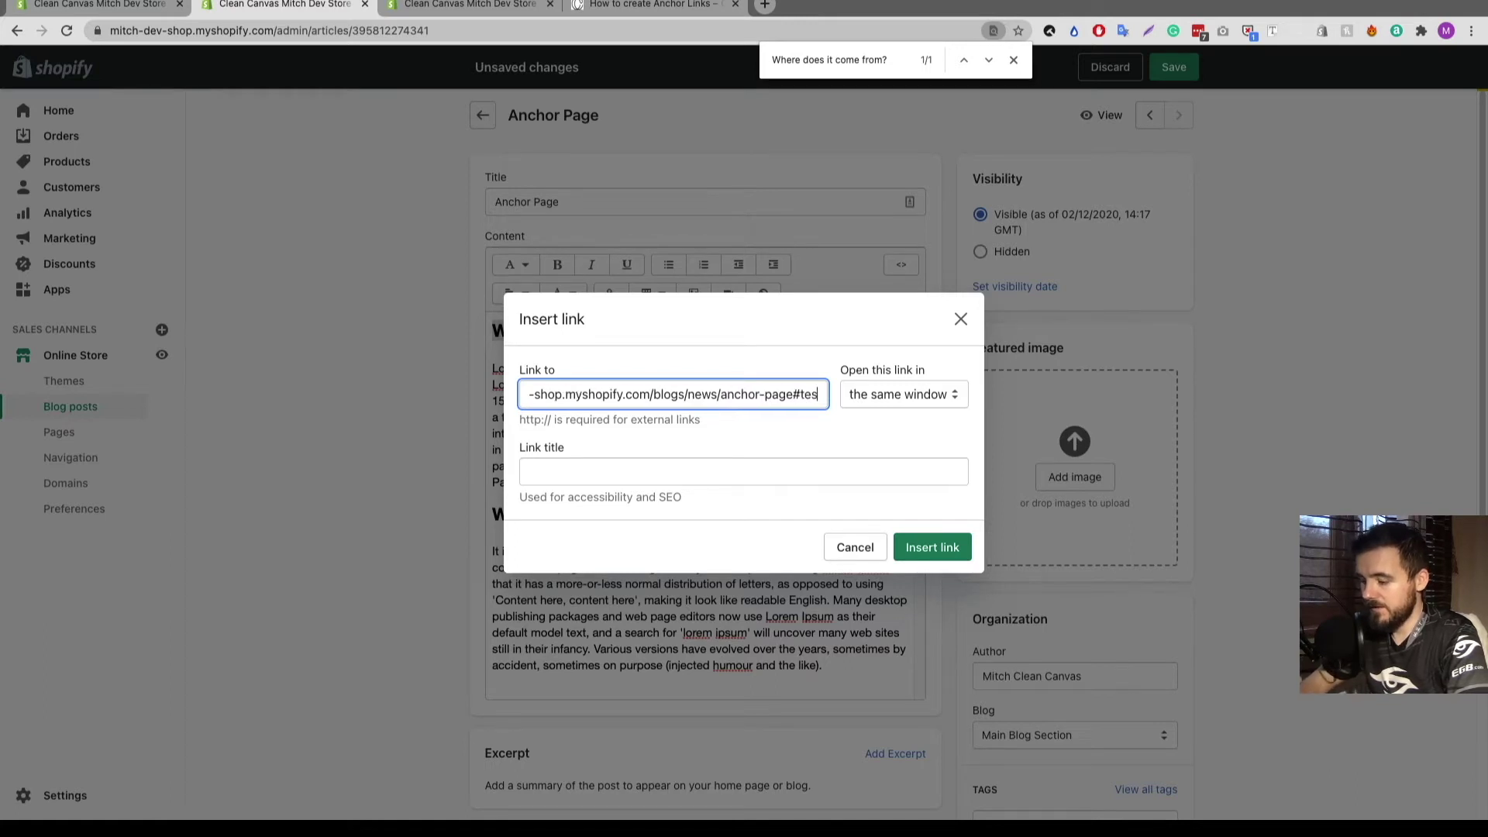
type("t-test")
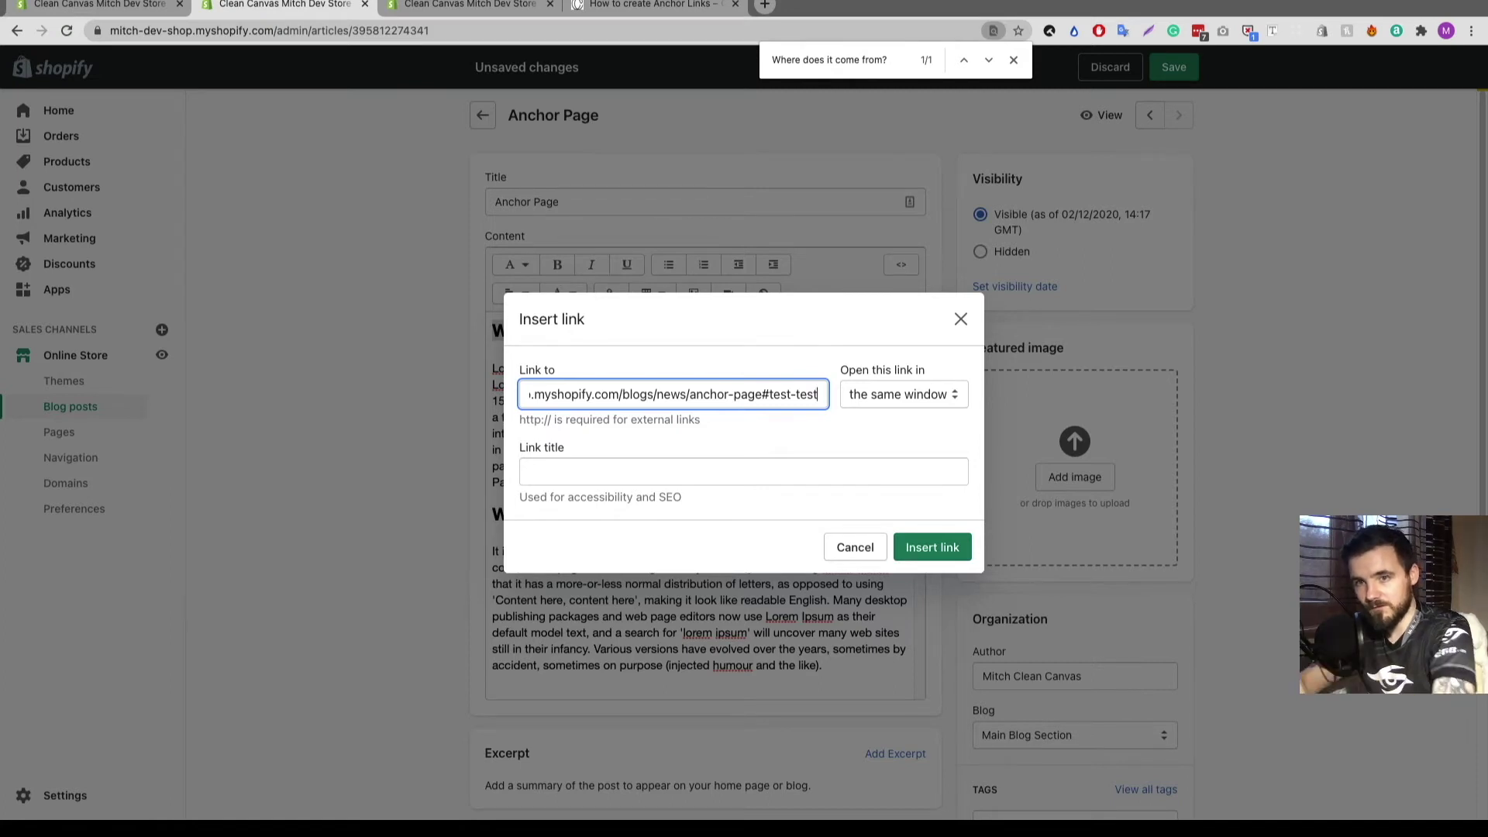
left_click(933, 548)
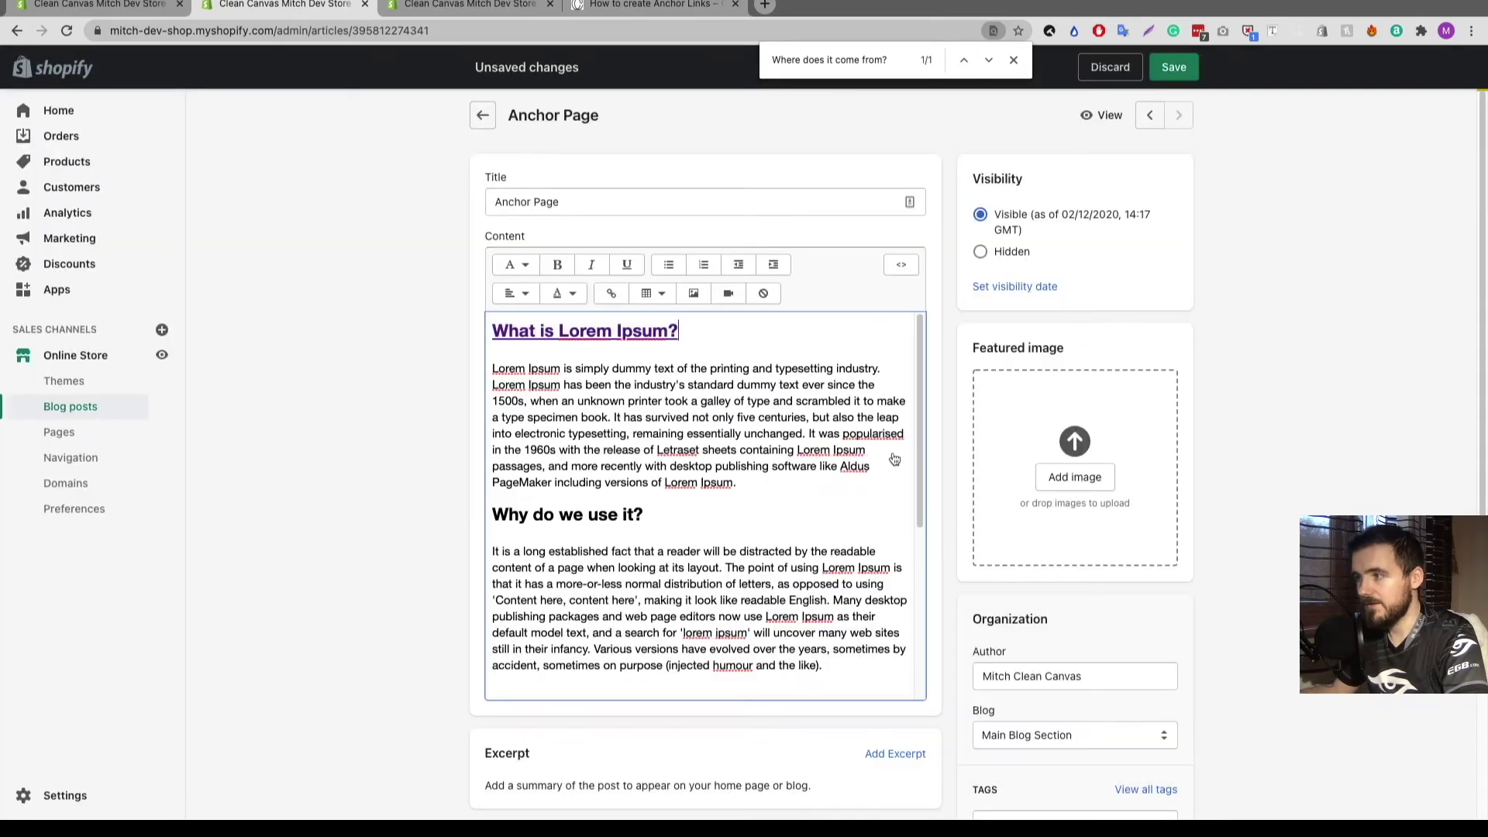
left_click(1174, 68)
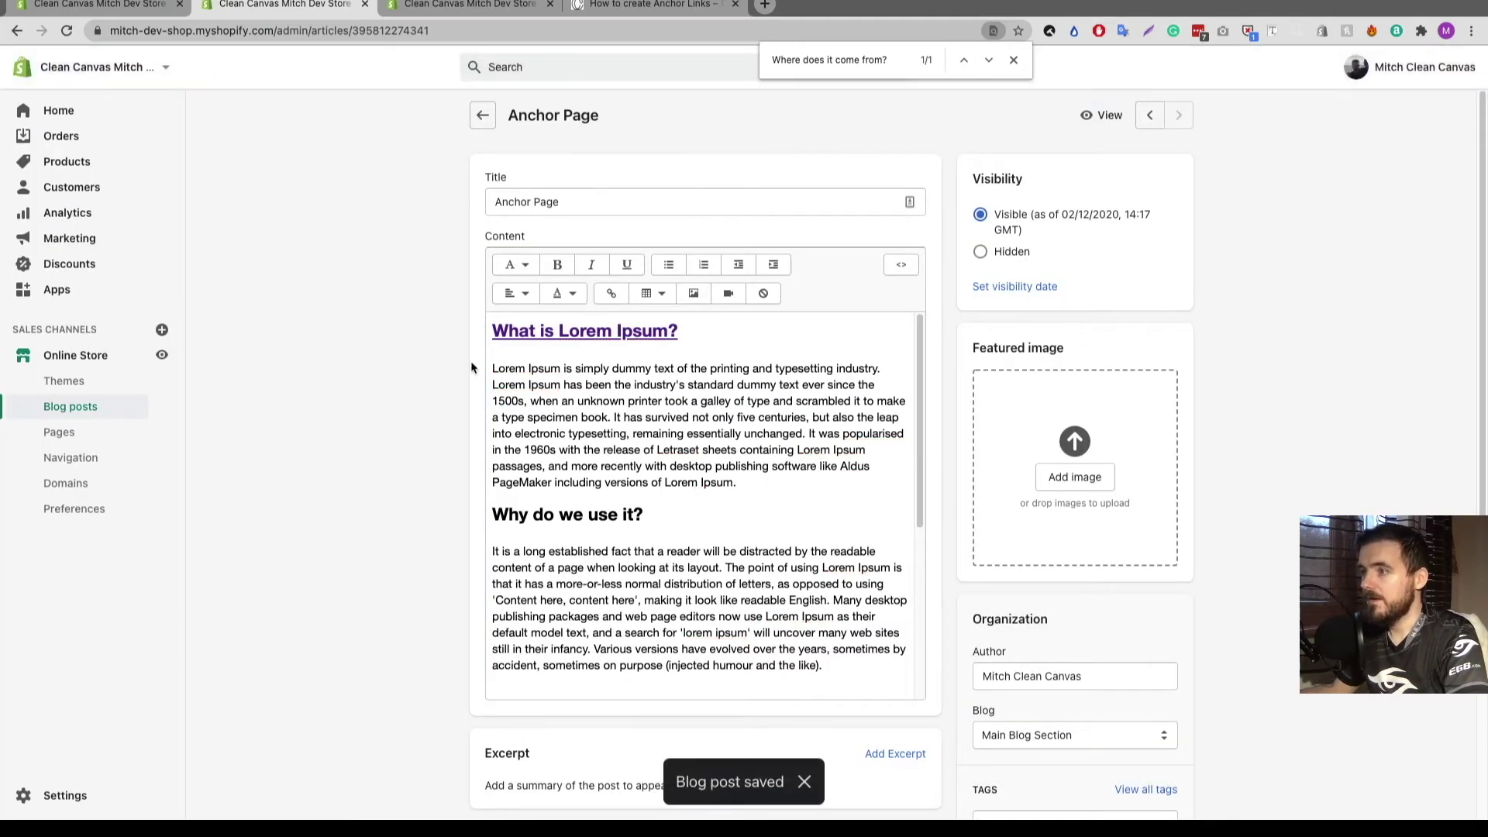
Open the Anchor Page post's URL from the listing preview in a new browser tab and follow the "What is Lorem Ipsum?" link.
scroll(471, 360, "down", 5)
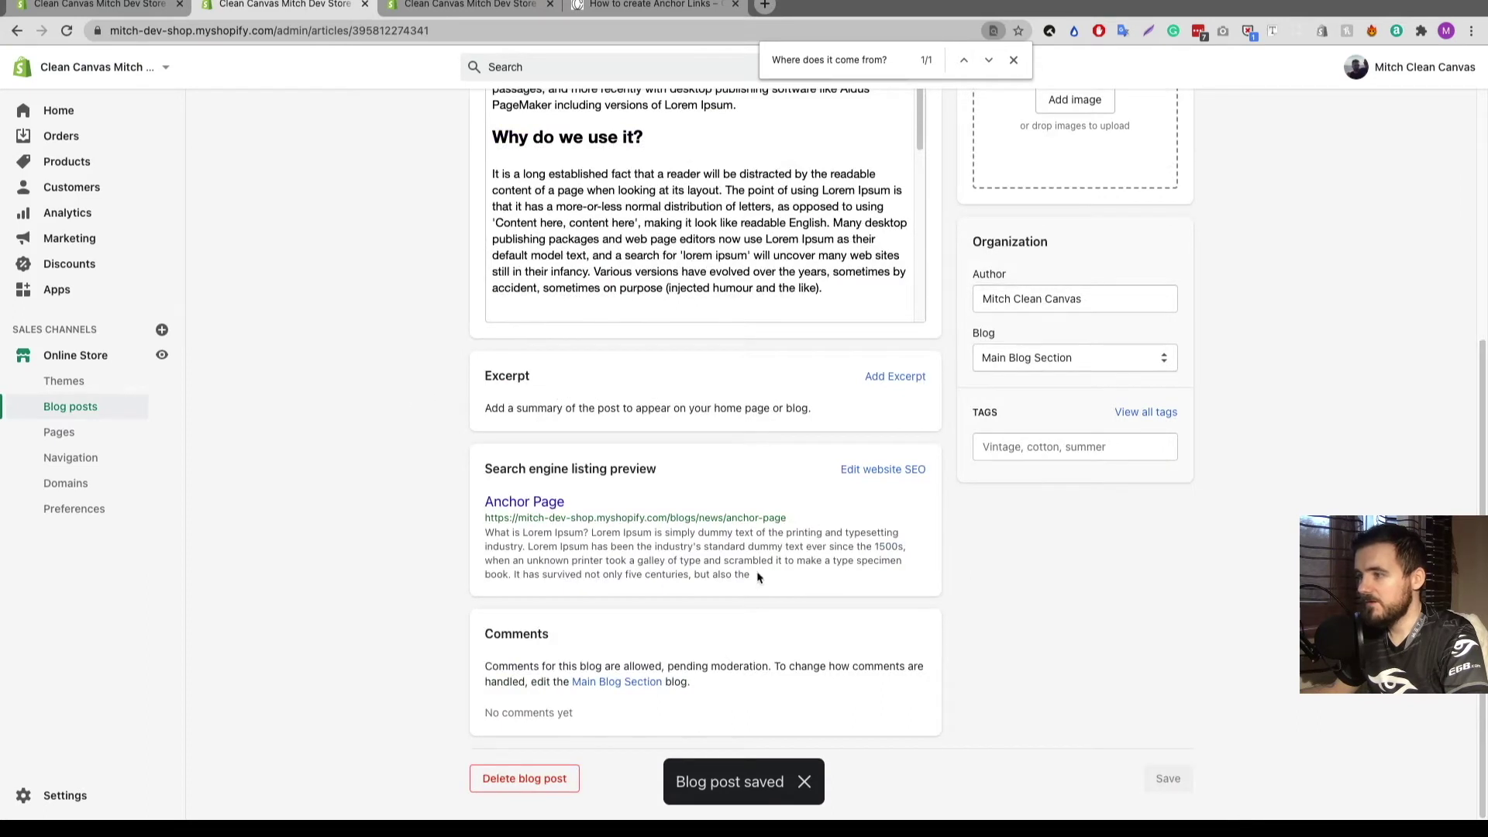
left_click_drag(759, 521, 482, 519)
key("super+c")
left_click(425, 434)
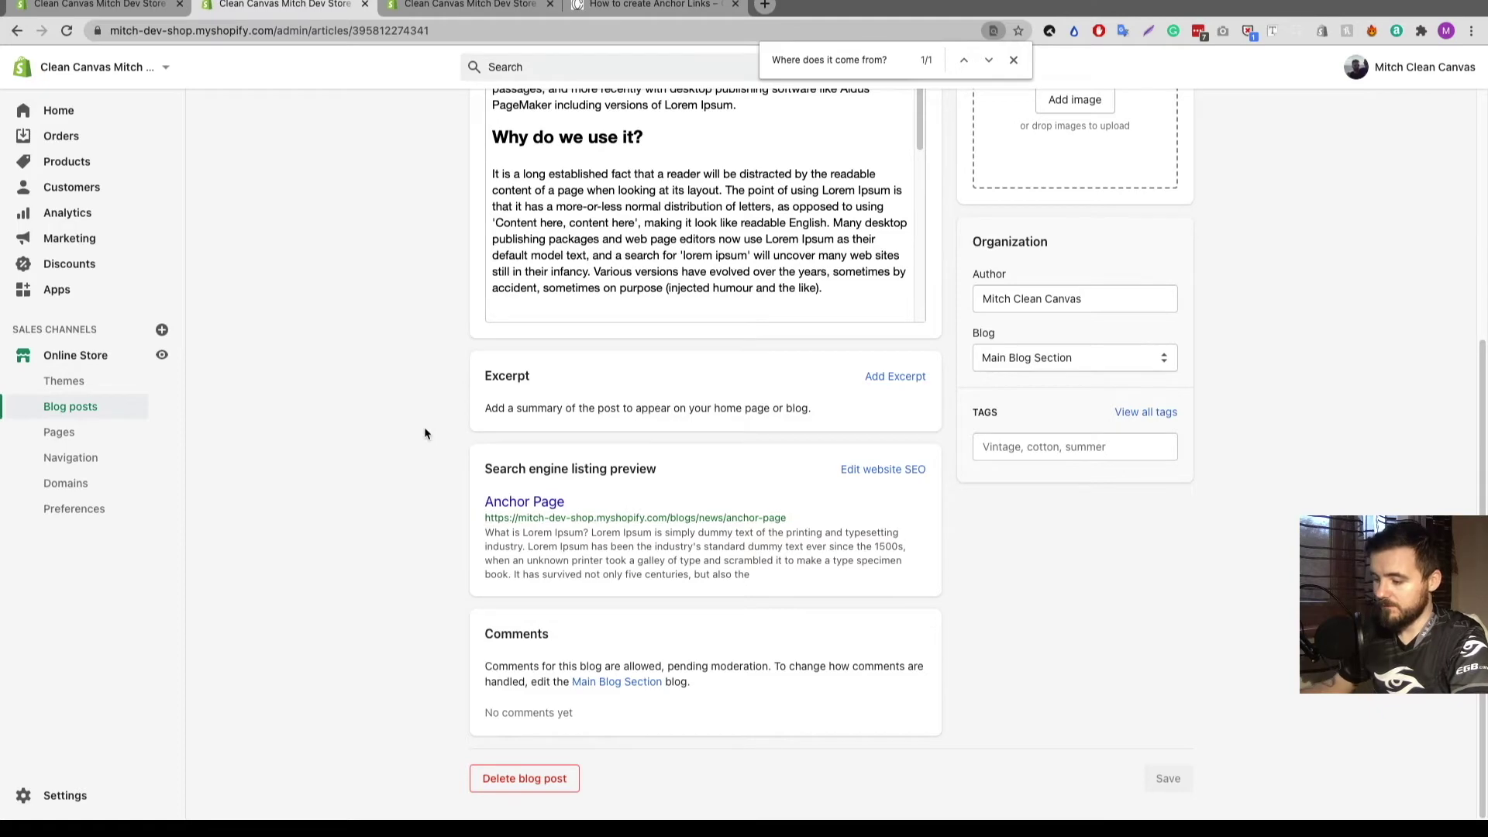
key("super+t")
key("super+v")
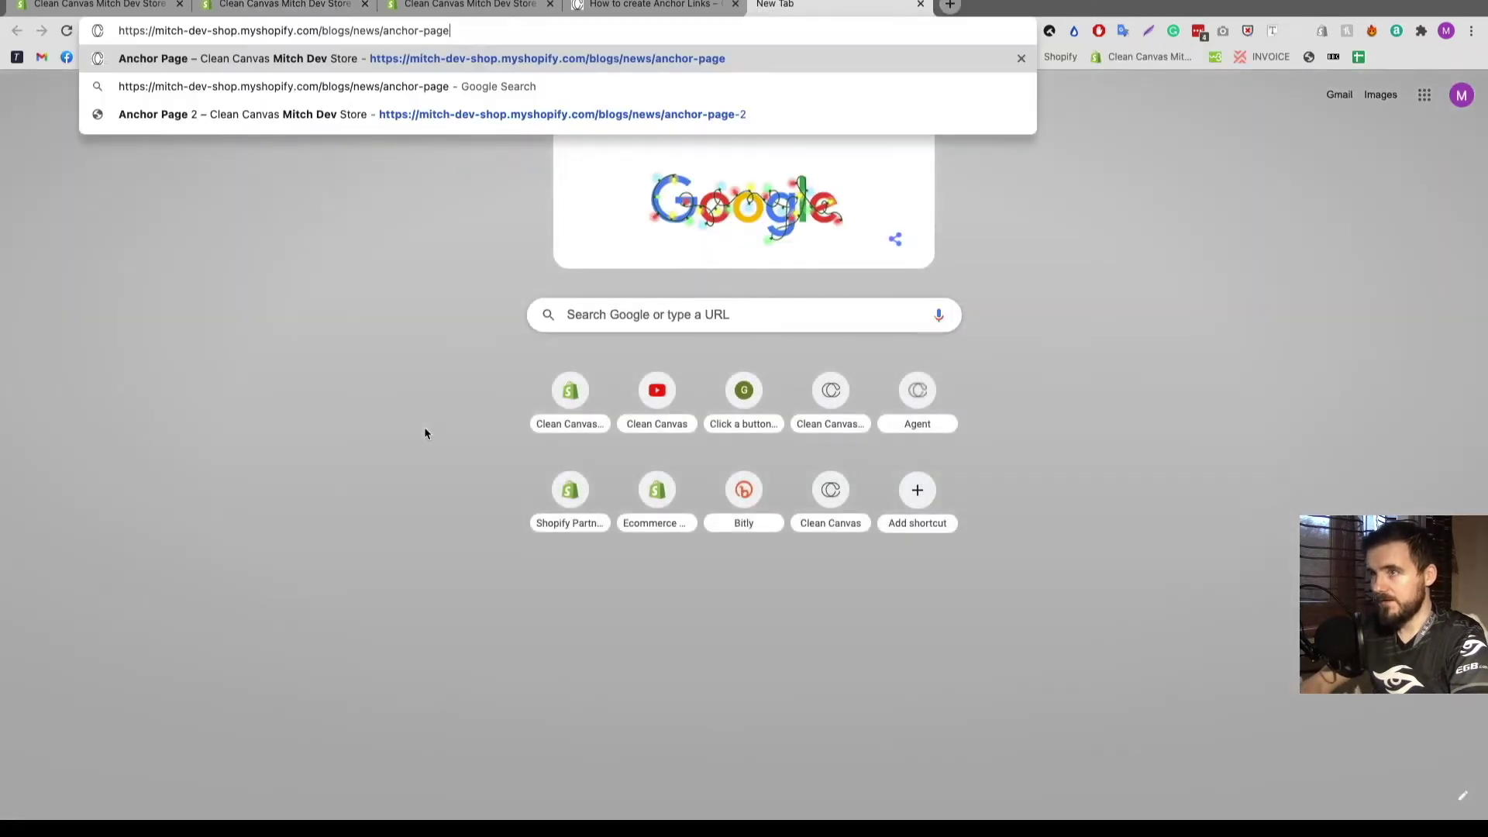
key("Return")
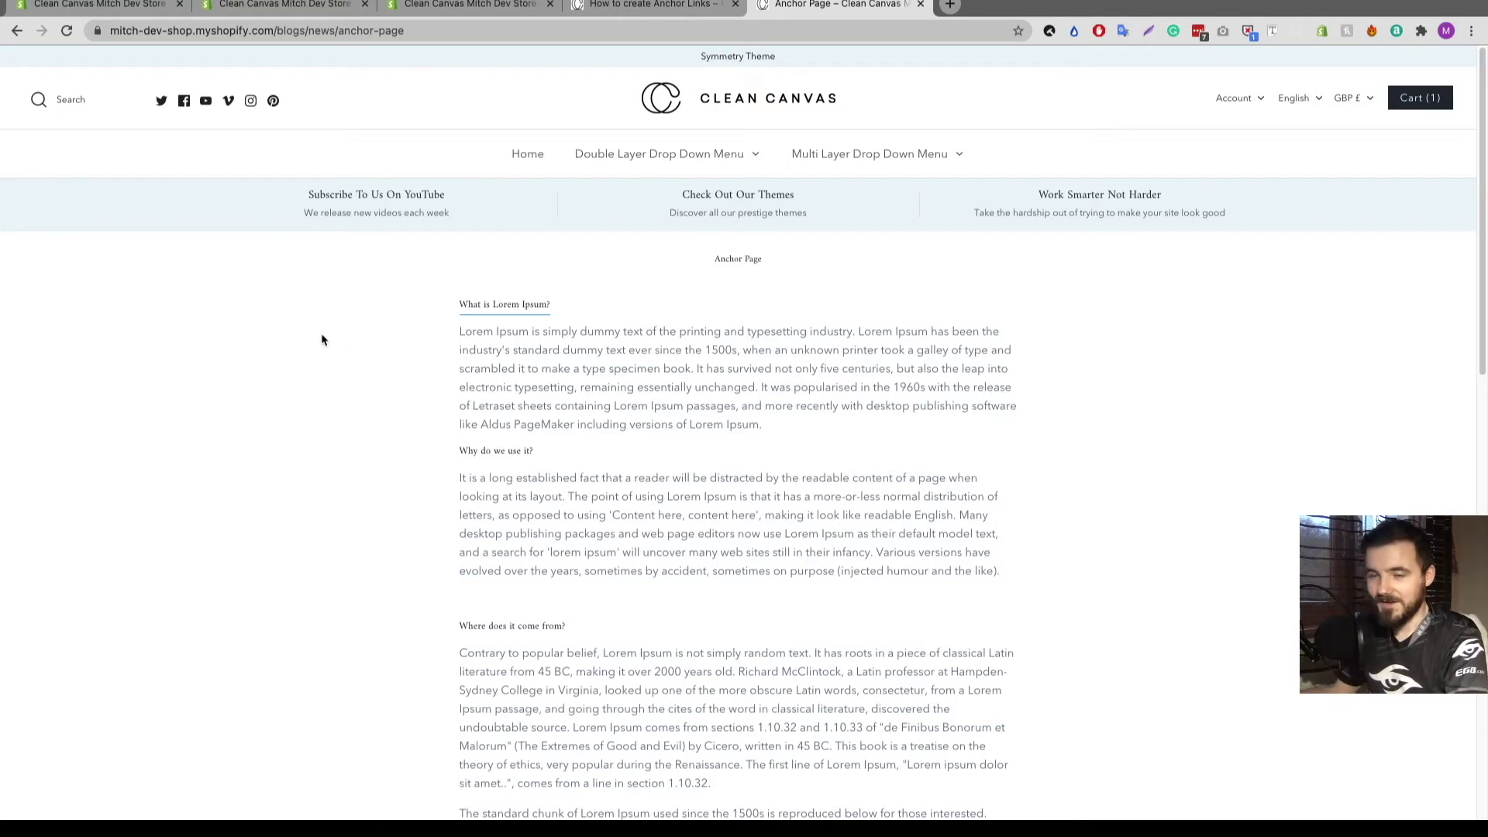
left_click(475, 308)
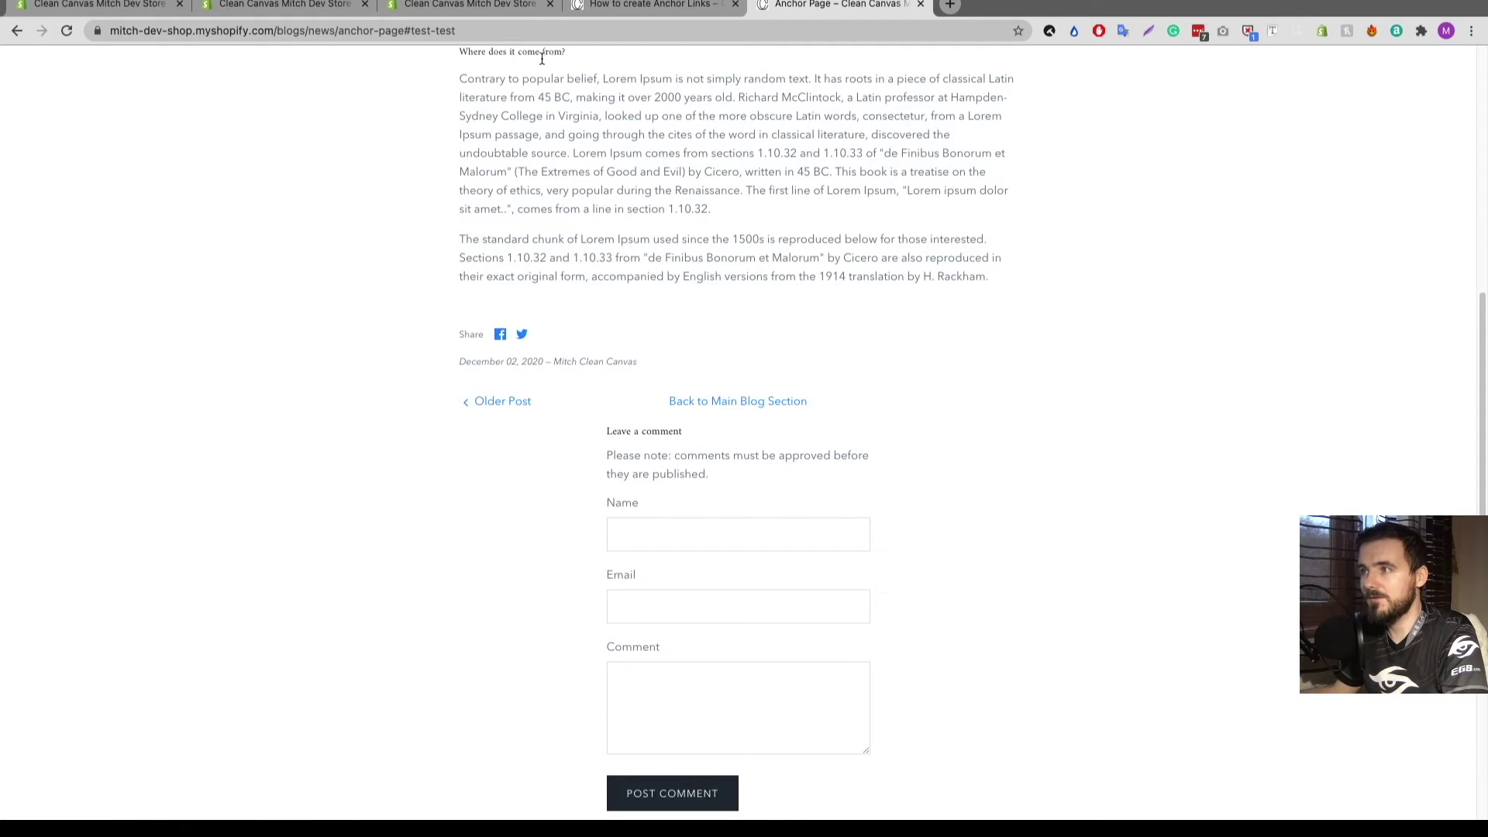
scroll(542, 186, "up", 1)
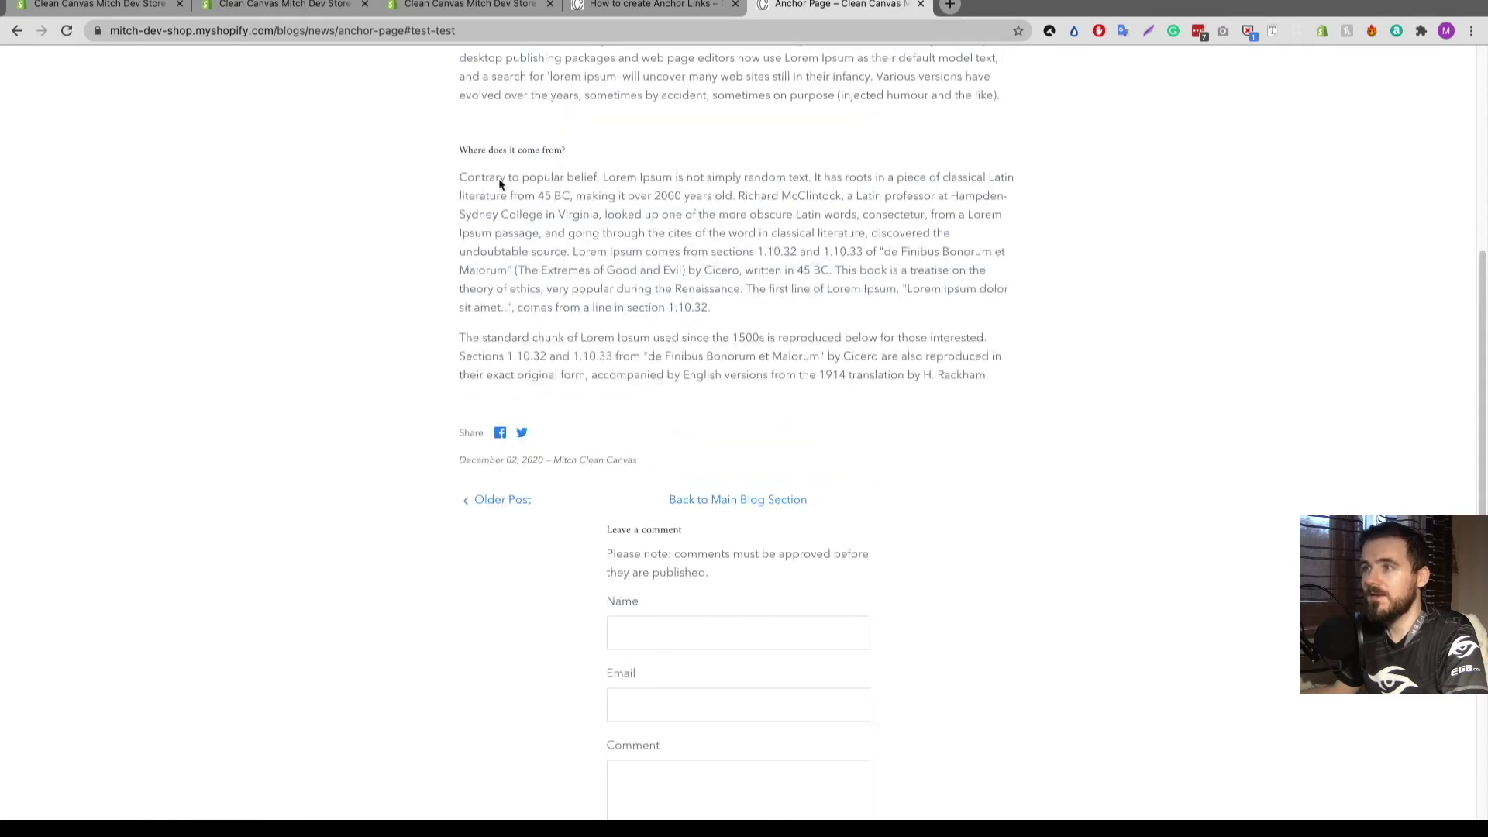
Return to the Anchor Page post editor and show the HTML around the "Where does it come from?" heading.
left_click(286, 8)
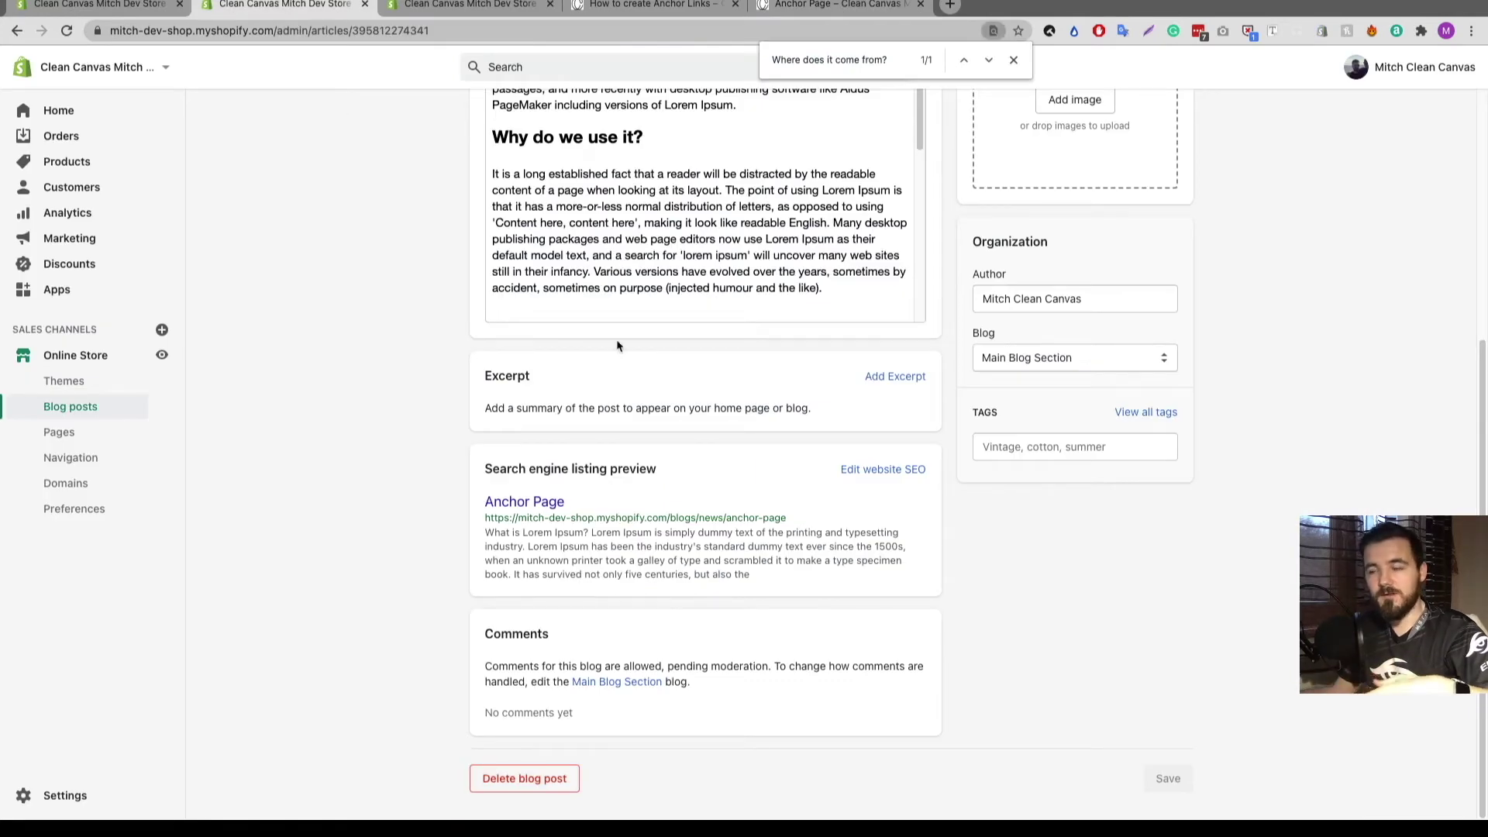
scroll(551, 302, "up", 1)
scroll(409, 414, "up", 2)
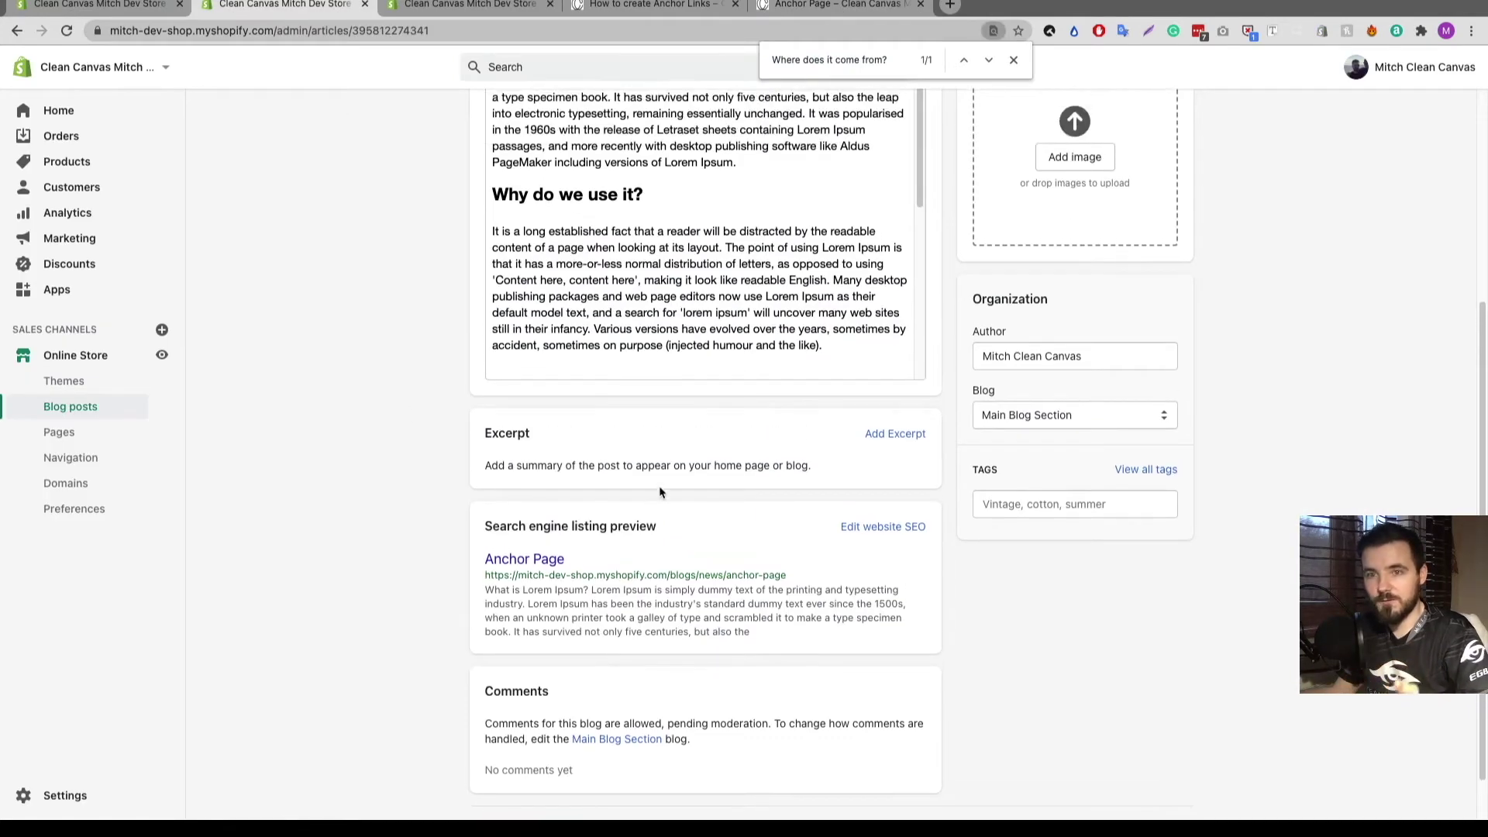
scroll(497, 417, "up", 3)
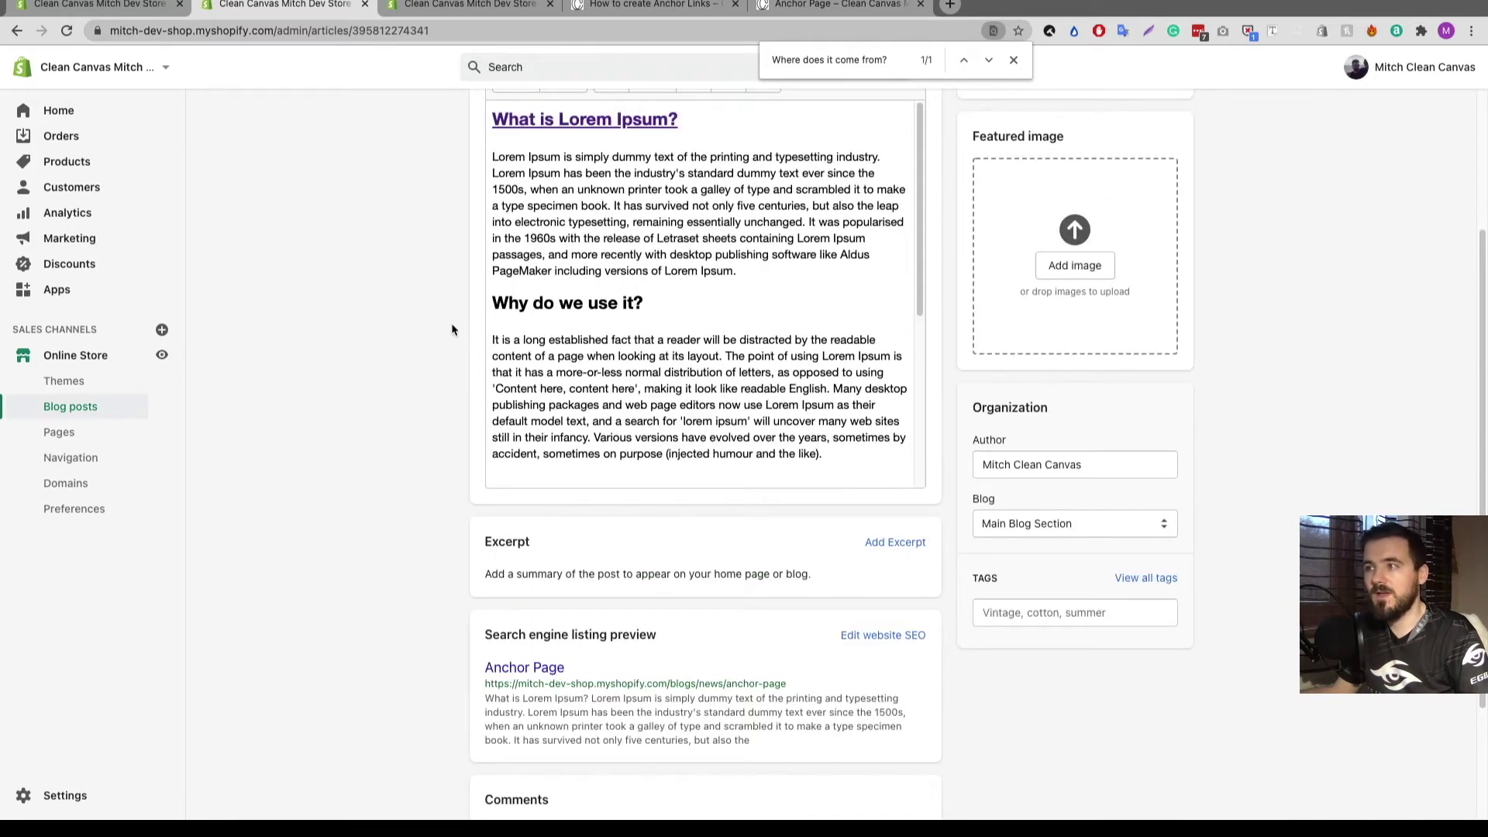
scroll(542, 317, "up", 2)
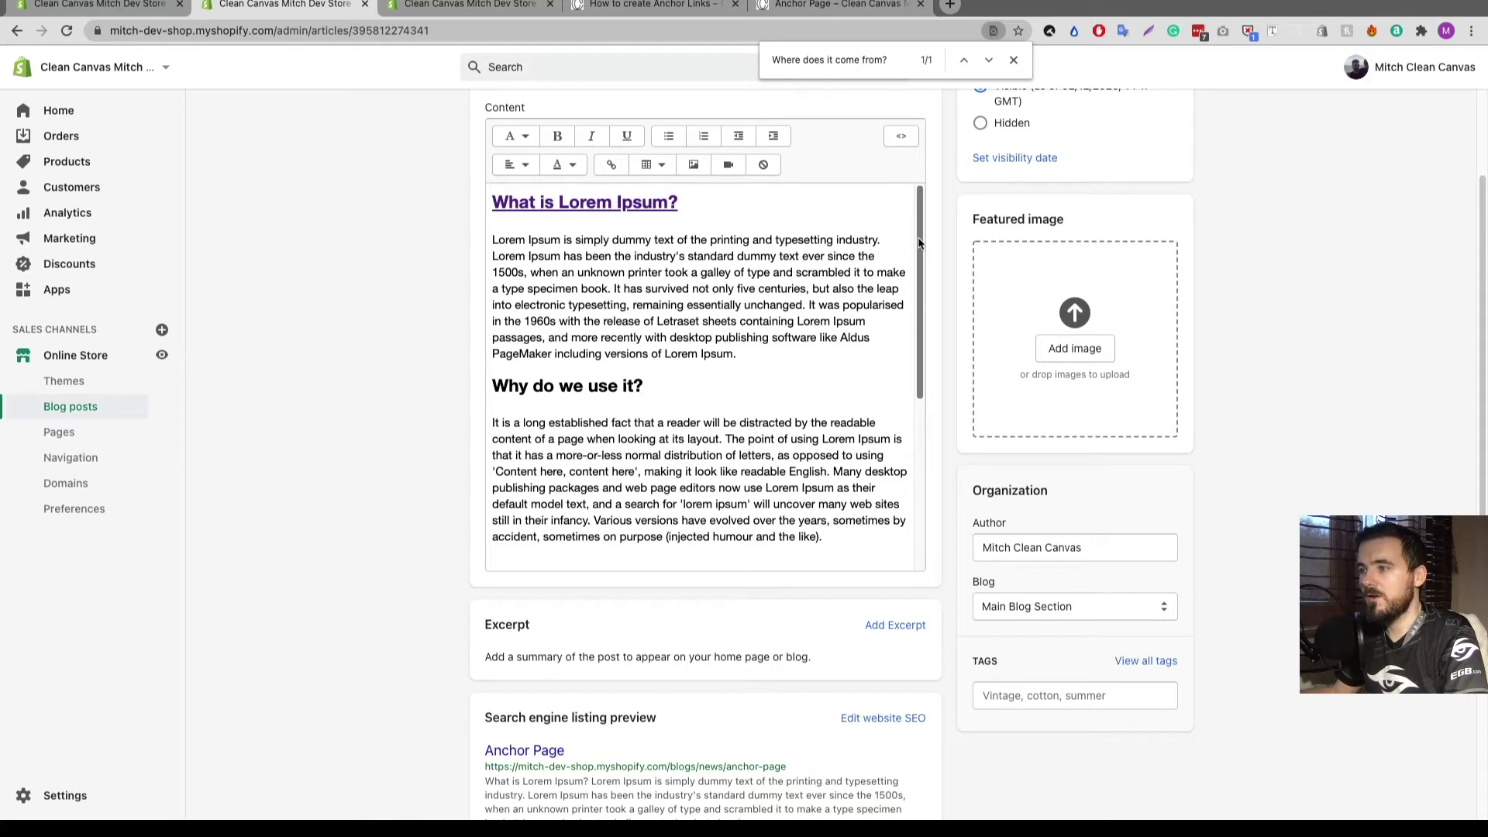
scroll(920, 243, "down", 3)
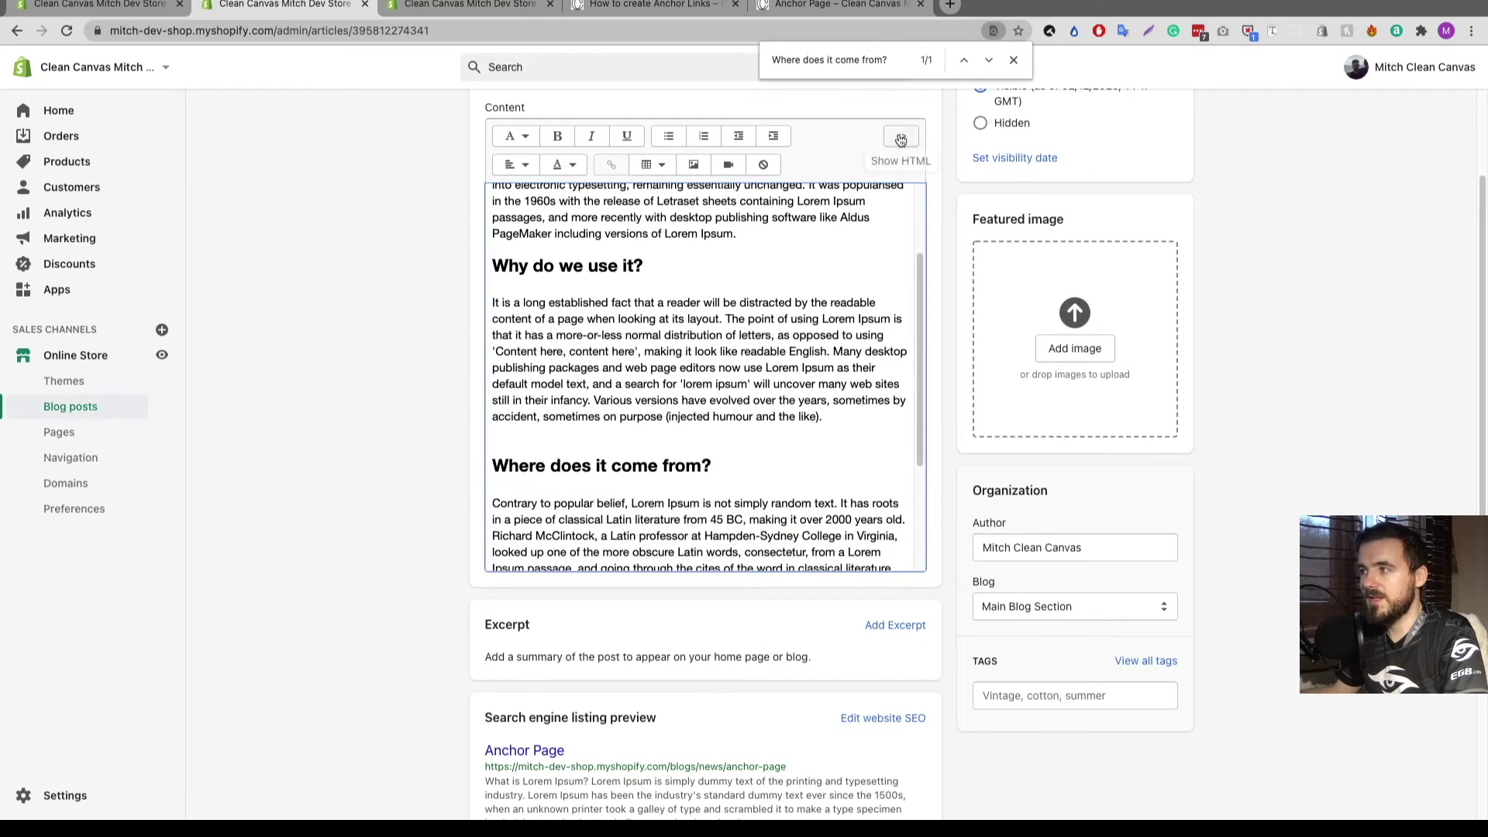
left_click(901, 136)
scroll(707, 247, "down", 1)
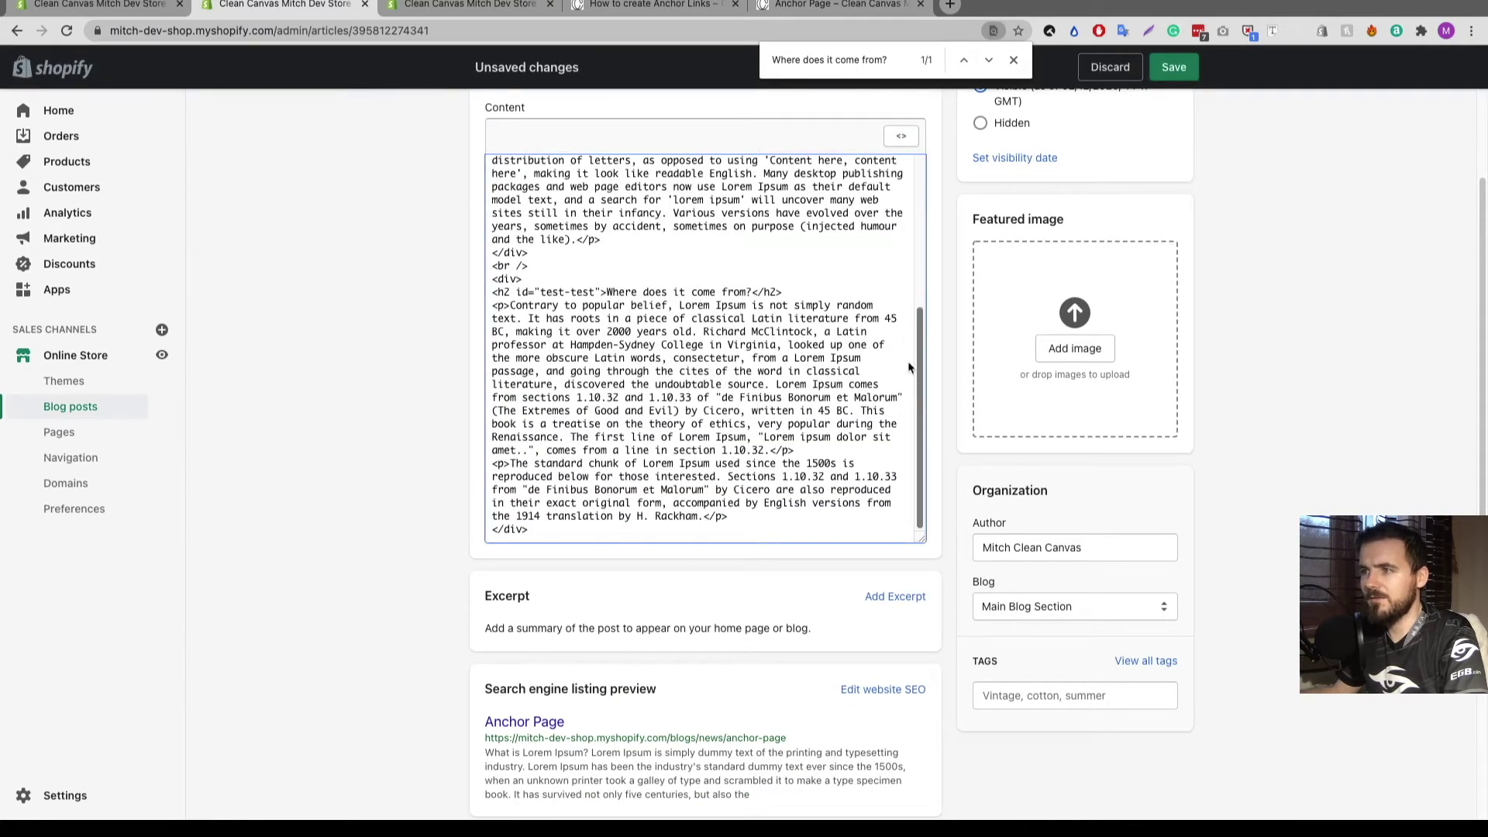
Add a space inside the opening p tag below the "Where does it come from?" heading and copy the heading's id="test-test" attribute.
double_click(503, 292)
left_click(519, 292)
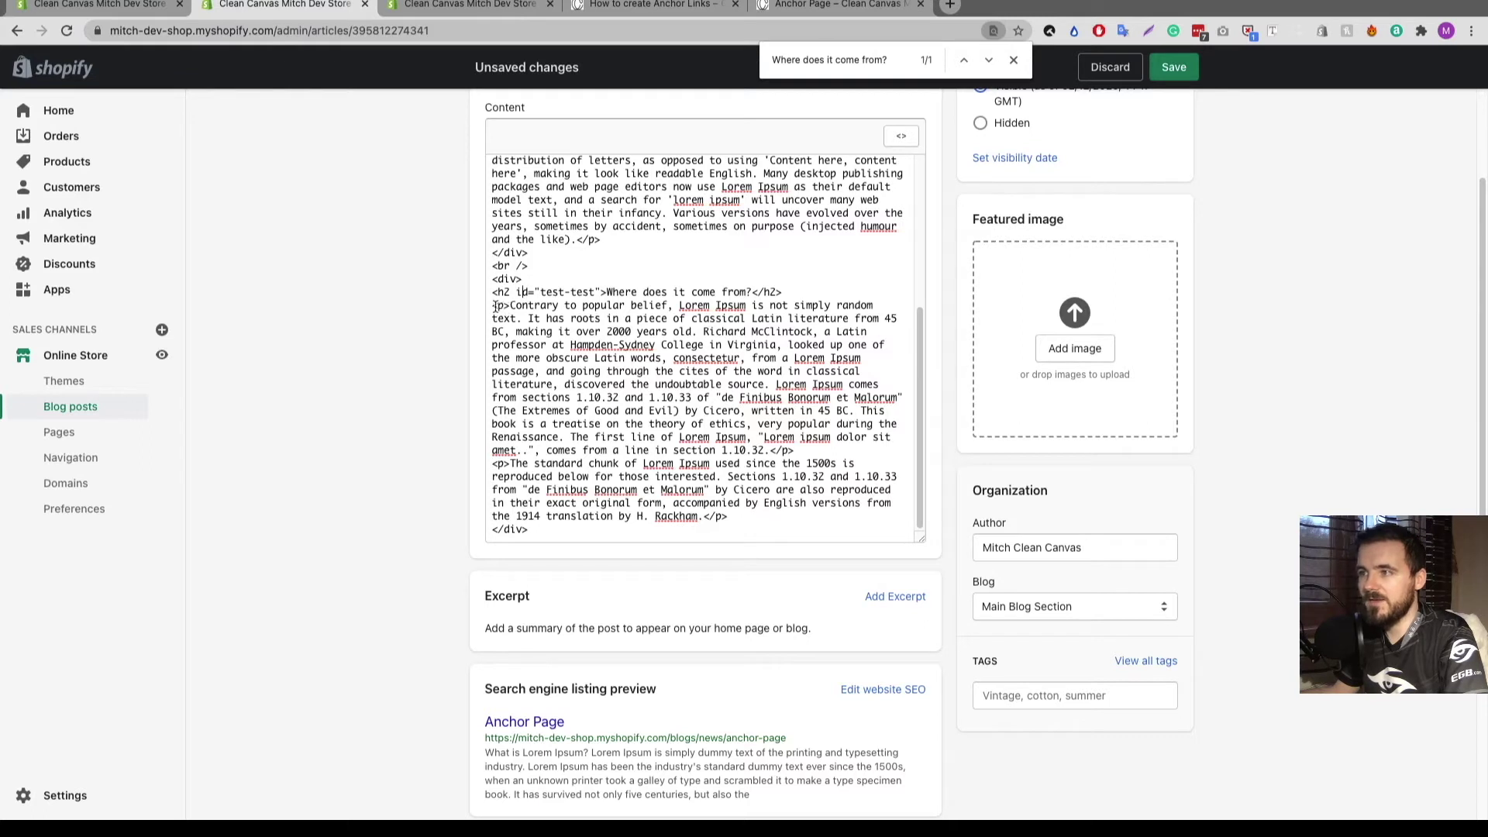
left_click(504, 305)
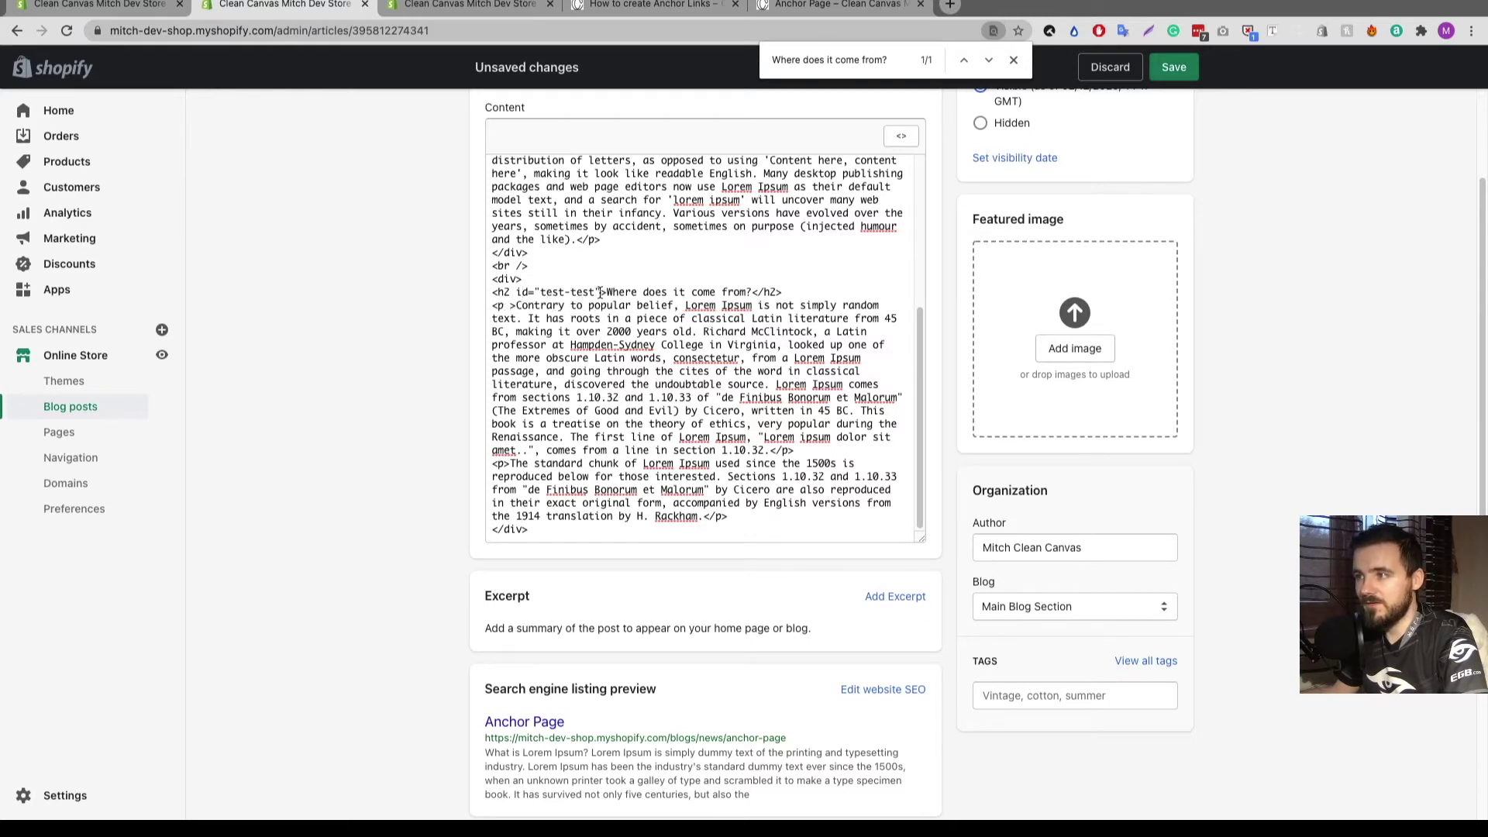
left_click_drag(601, 293, 524, 292)
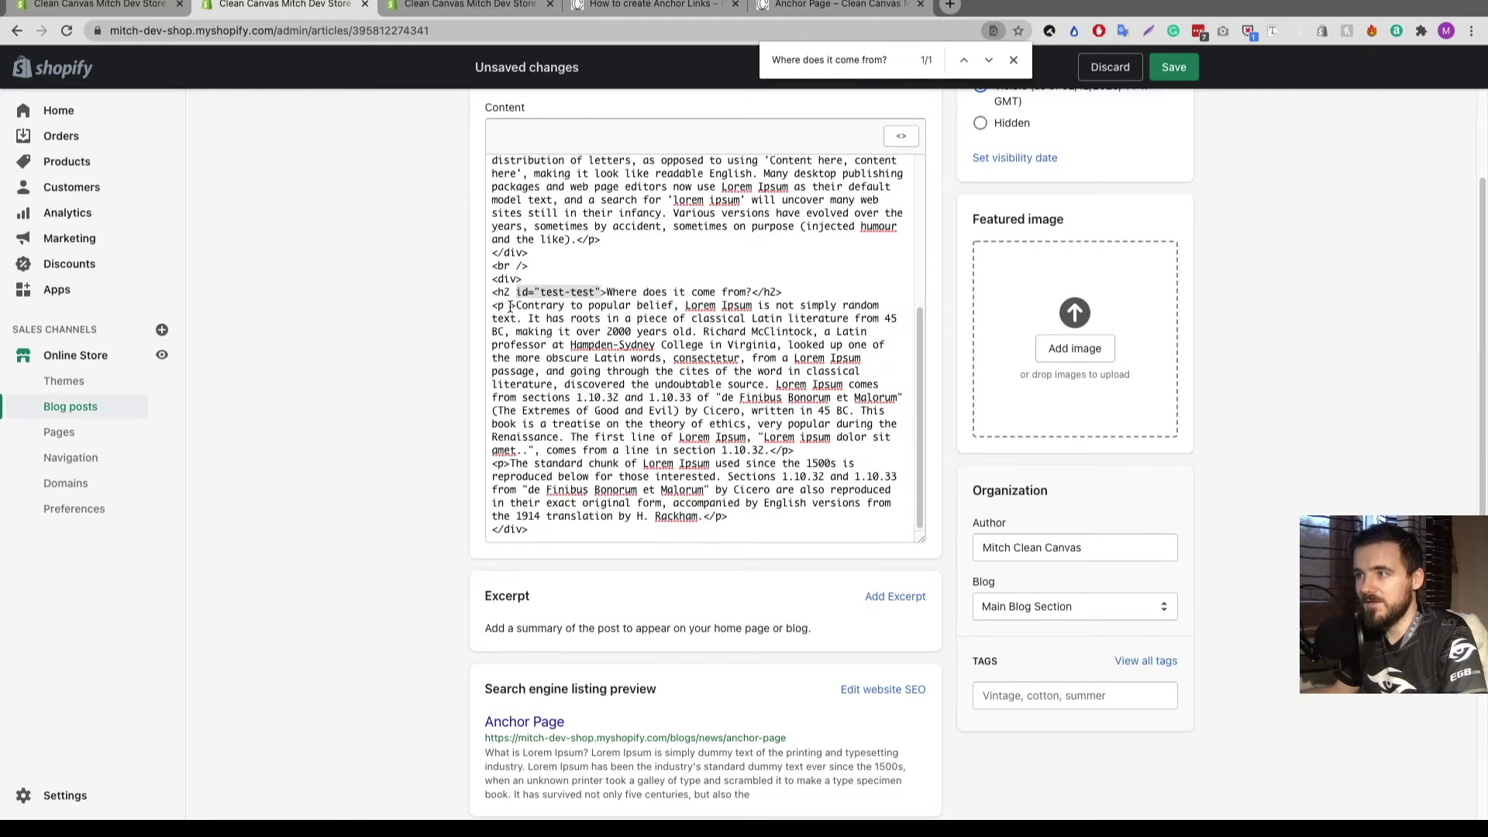
left_click(510, 306)
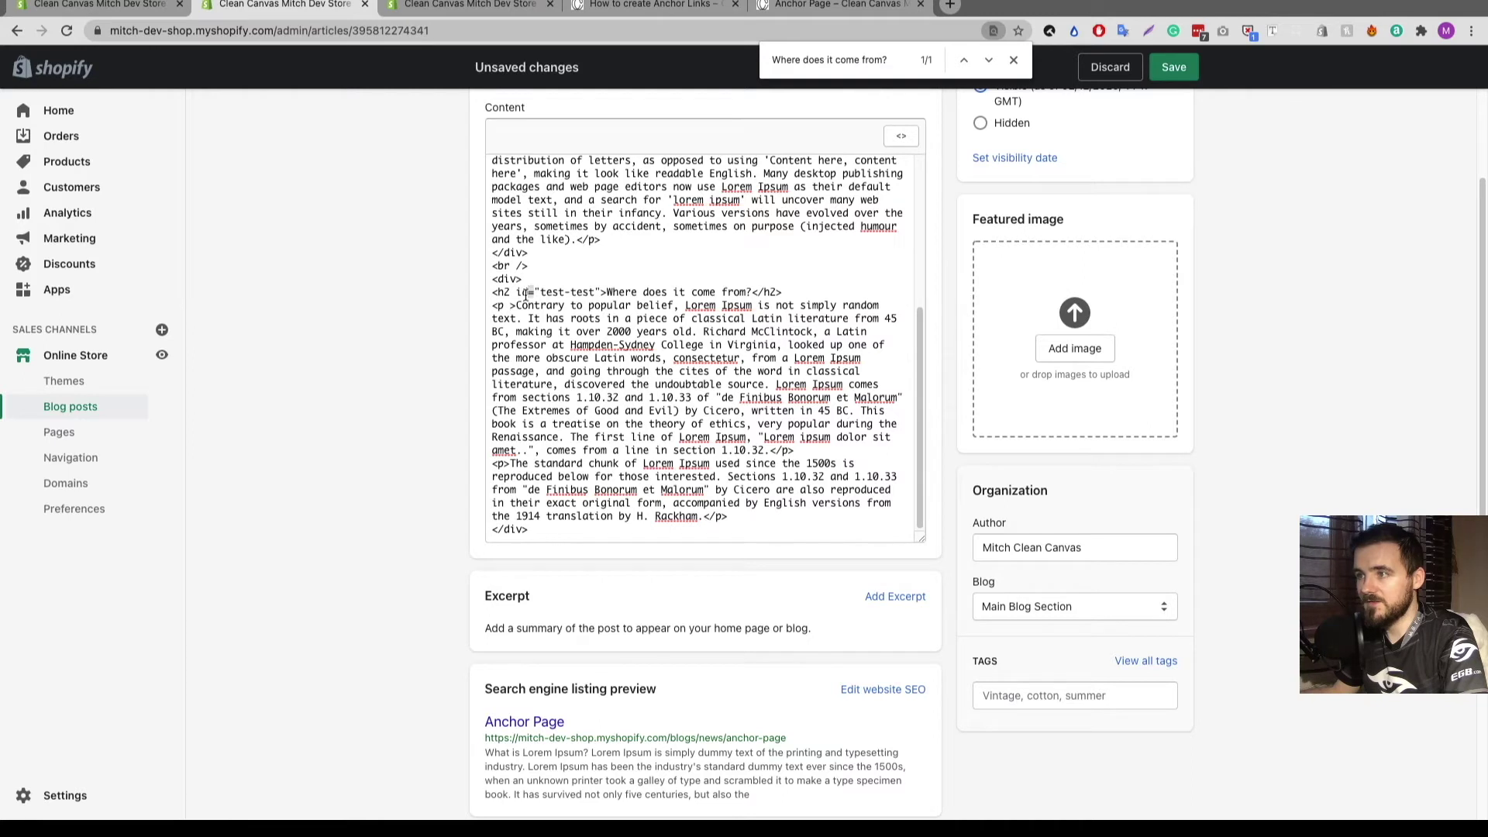
Remove the id="test-test" attribute from the "Where does it come from?" heading, leaving a plain opening h2 tag.
triple_click(527, 293)
double_click(581, 292)
left_click(598, 292)
triple_click(600, 293)
left_click(602, 292, "shift")
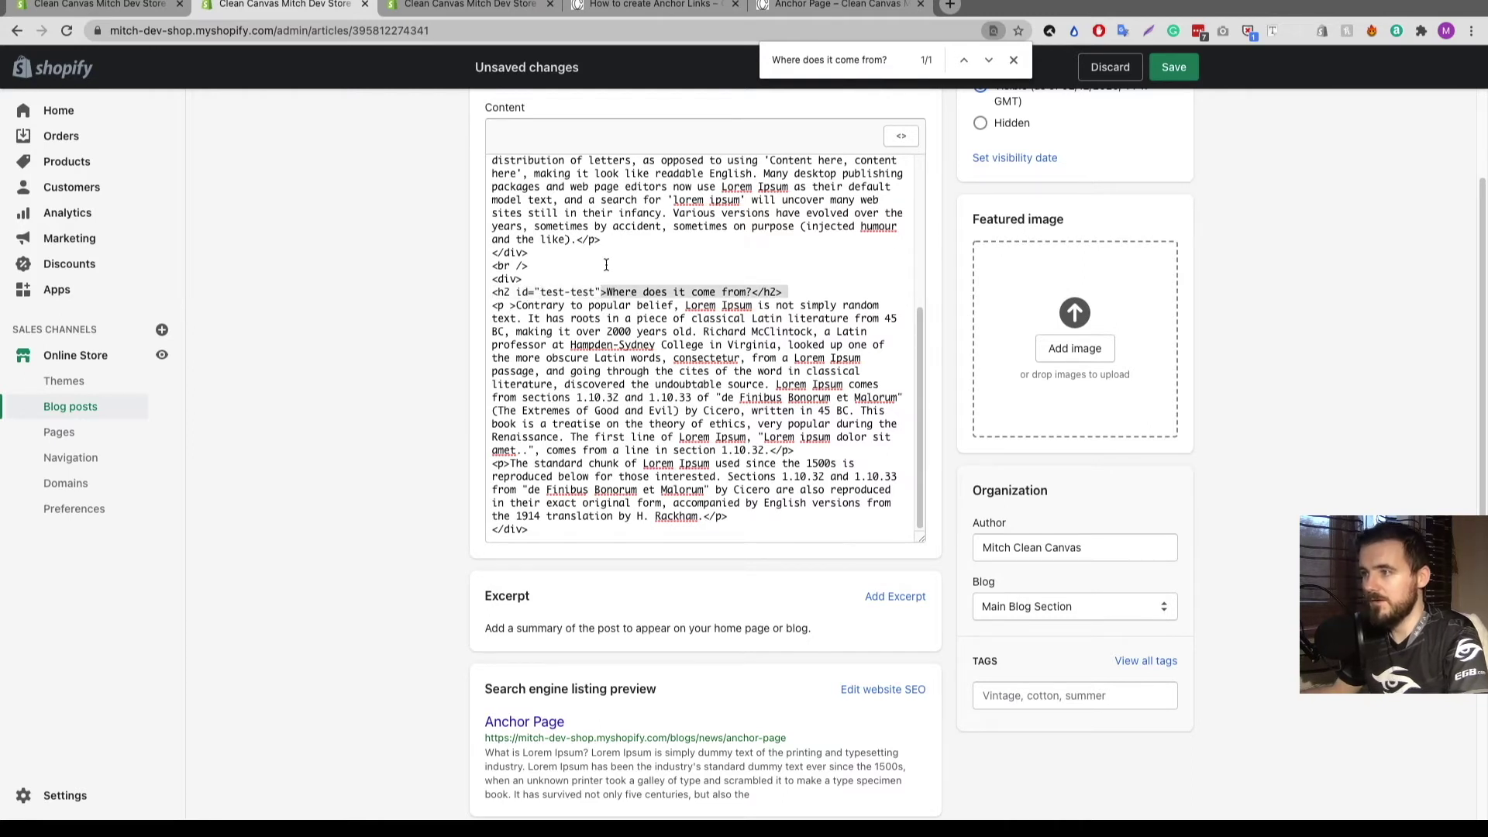
key("Left")
key("BackSpace")
key("BackSpace")
key("BackSpace")
key("BackSpace")
key("BackSpace")
key("BackSpace")
key("BackSpace")
key("BackSpace")
key("BackSpace")
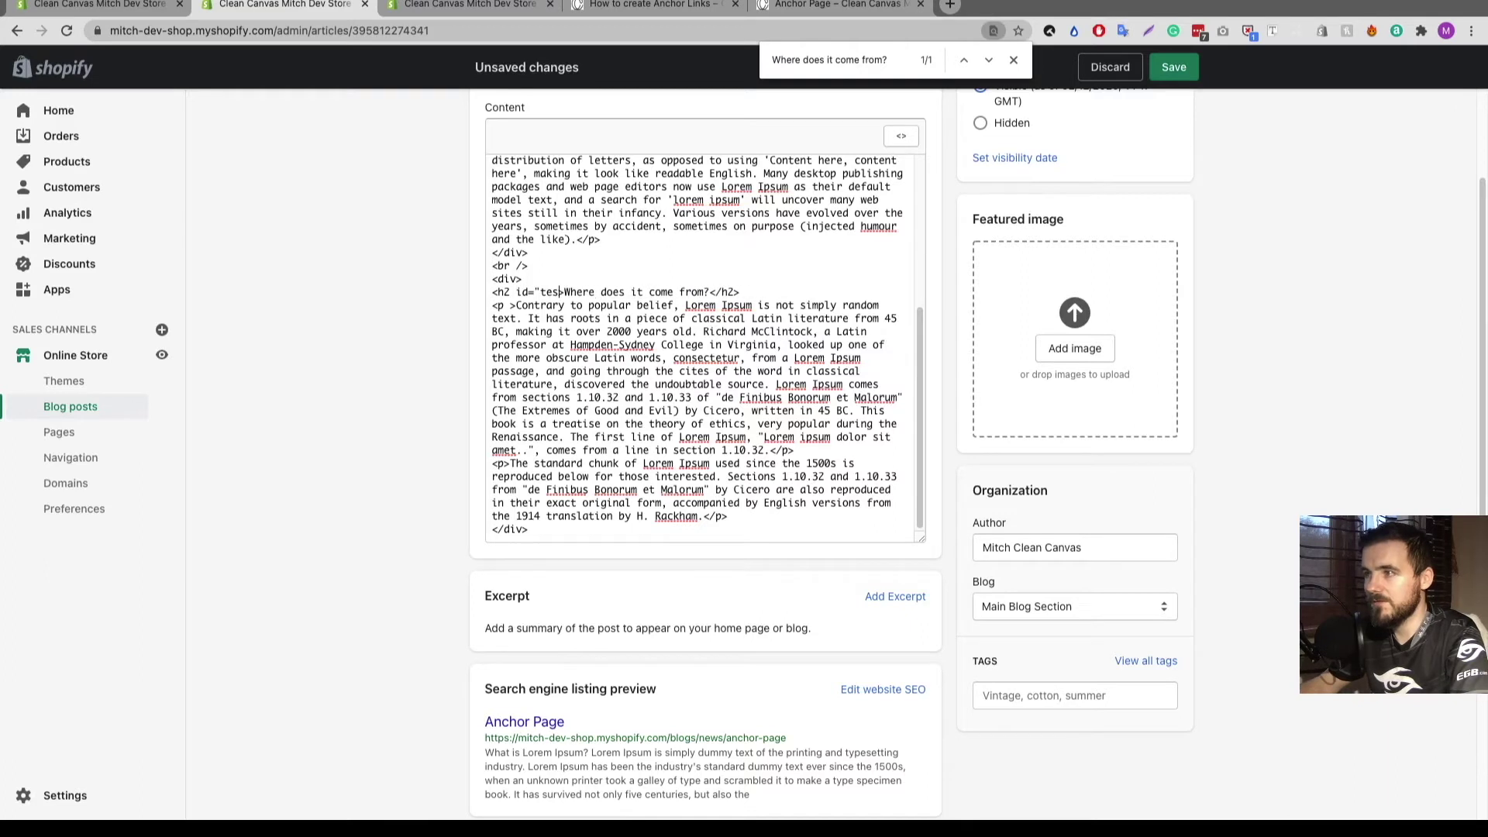
key("BackSpace")
key("BackSpace")
key("BackSpace")
key("BackSpace")
key("BackSpace")
key("BackSpace")
key("BackSpace")
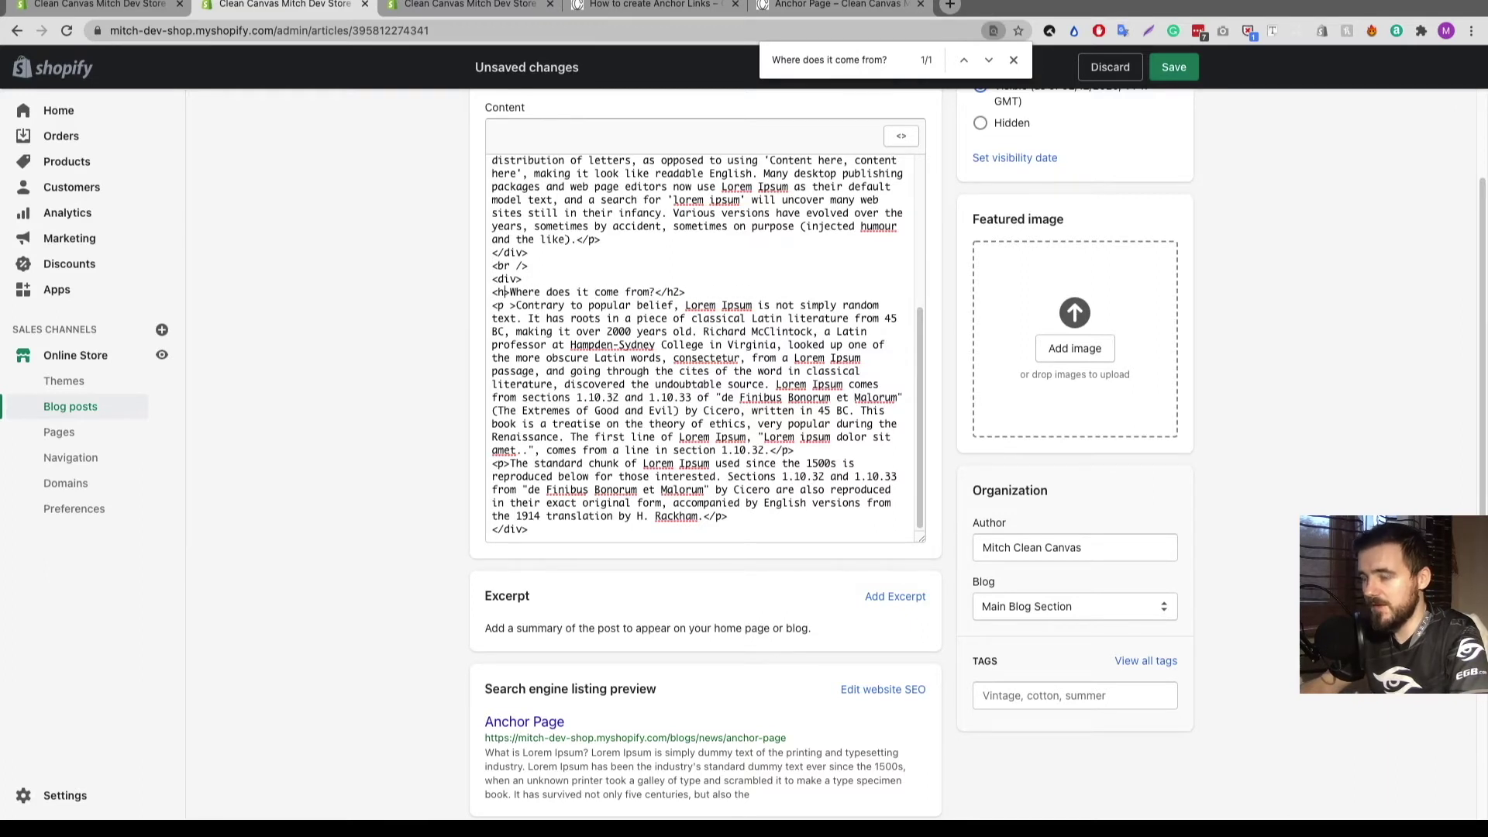
type("2>")
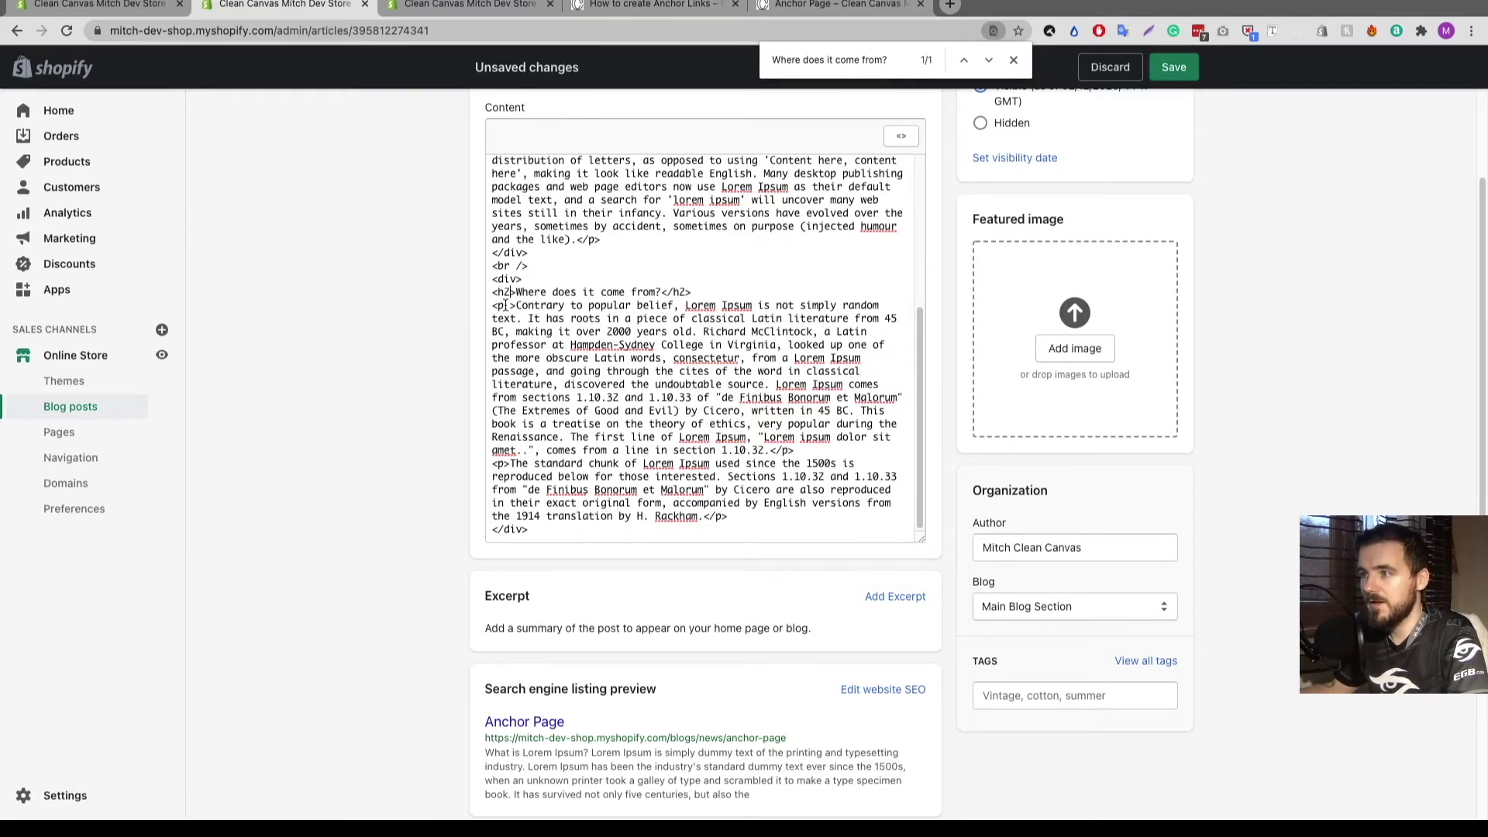
Paste id="test-test" into the opening p tag below the "Where does it come from?" heading, without a trailing space, and save the post.
left_click(511, 306)
type("id=\"test-test\"")
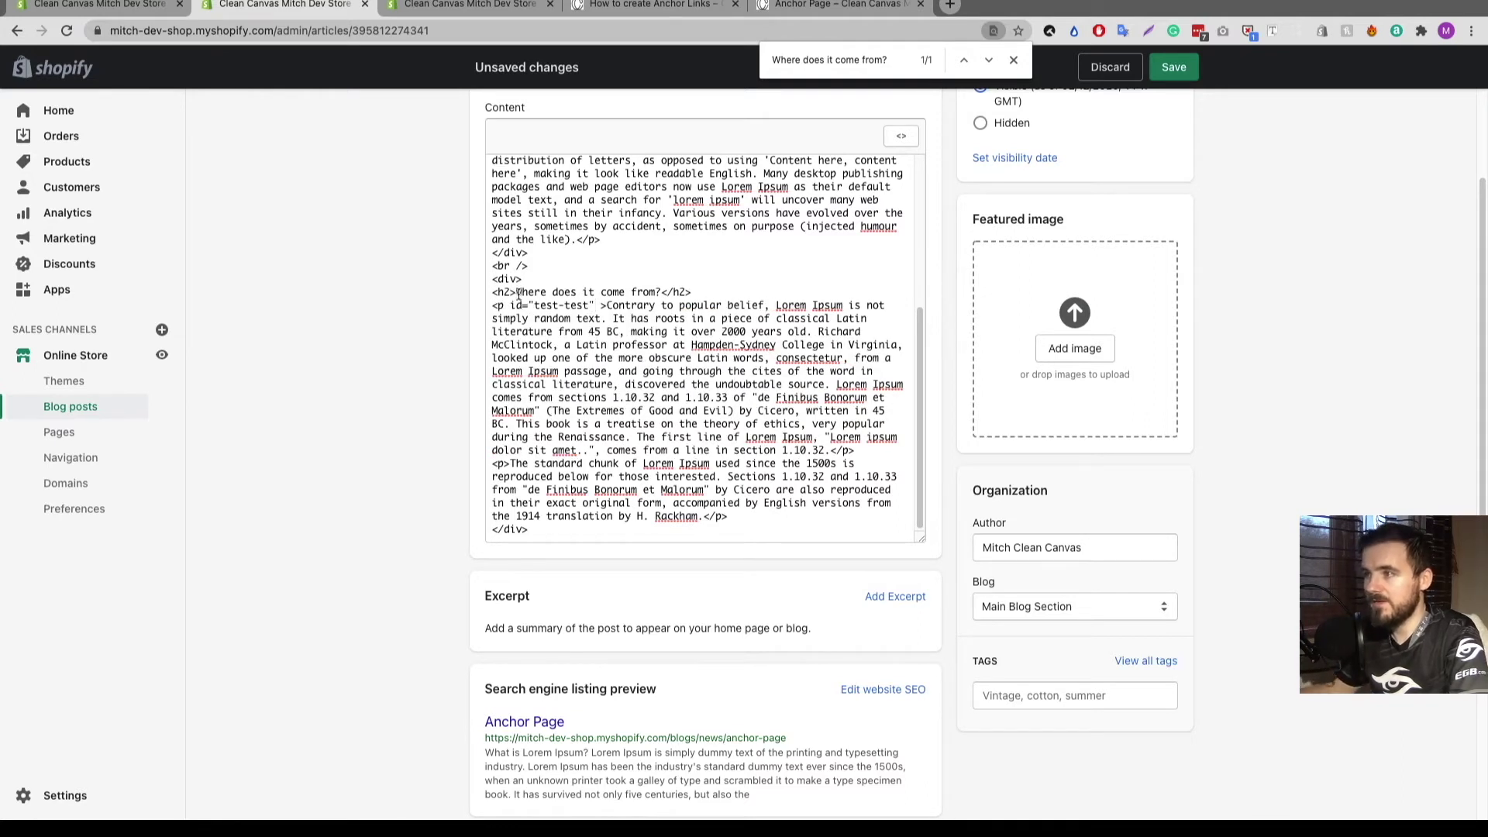
key("BackSpace")
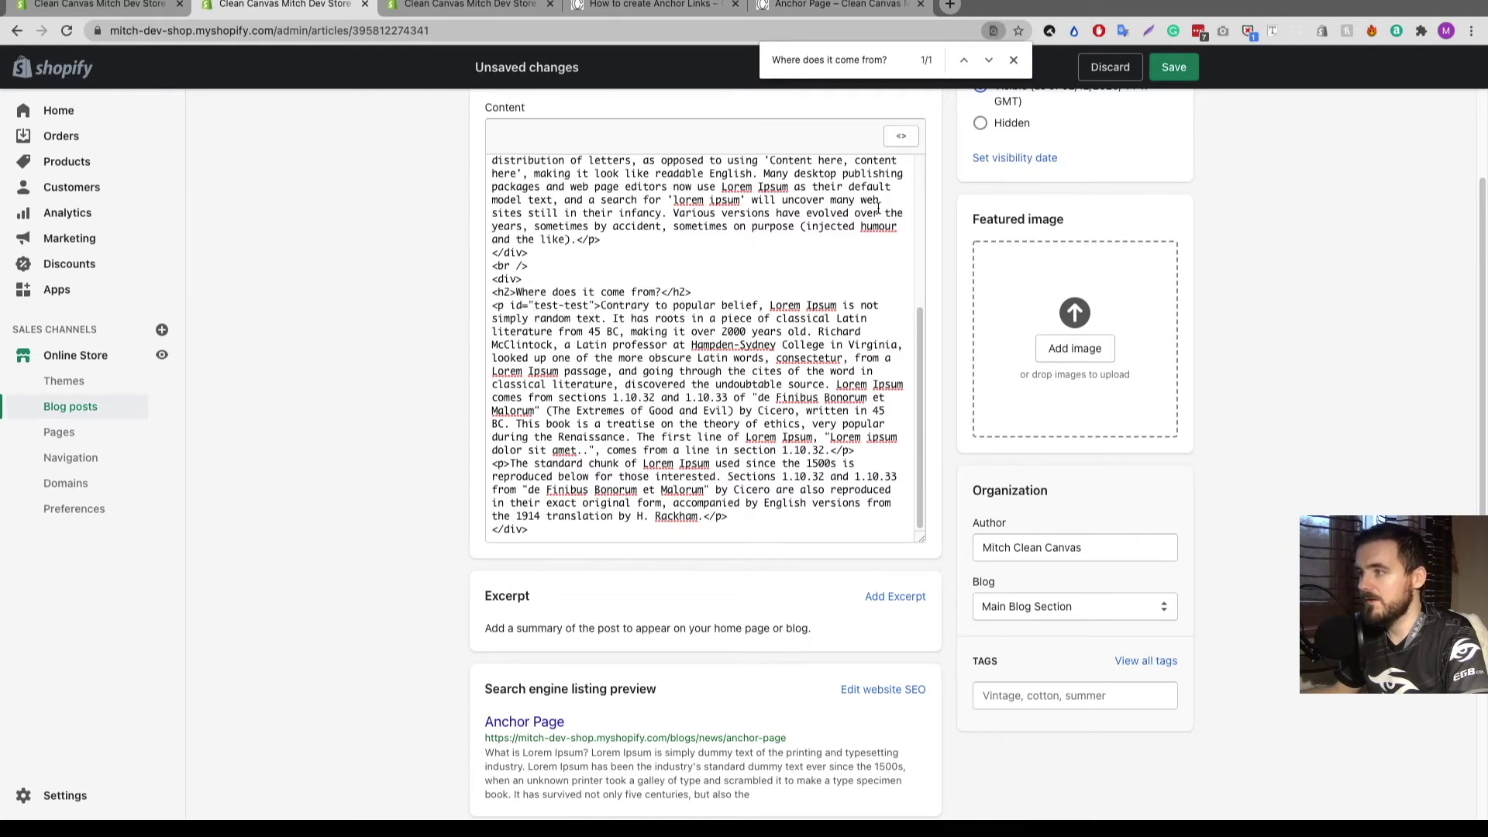
left_click(899, 137)
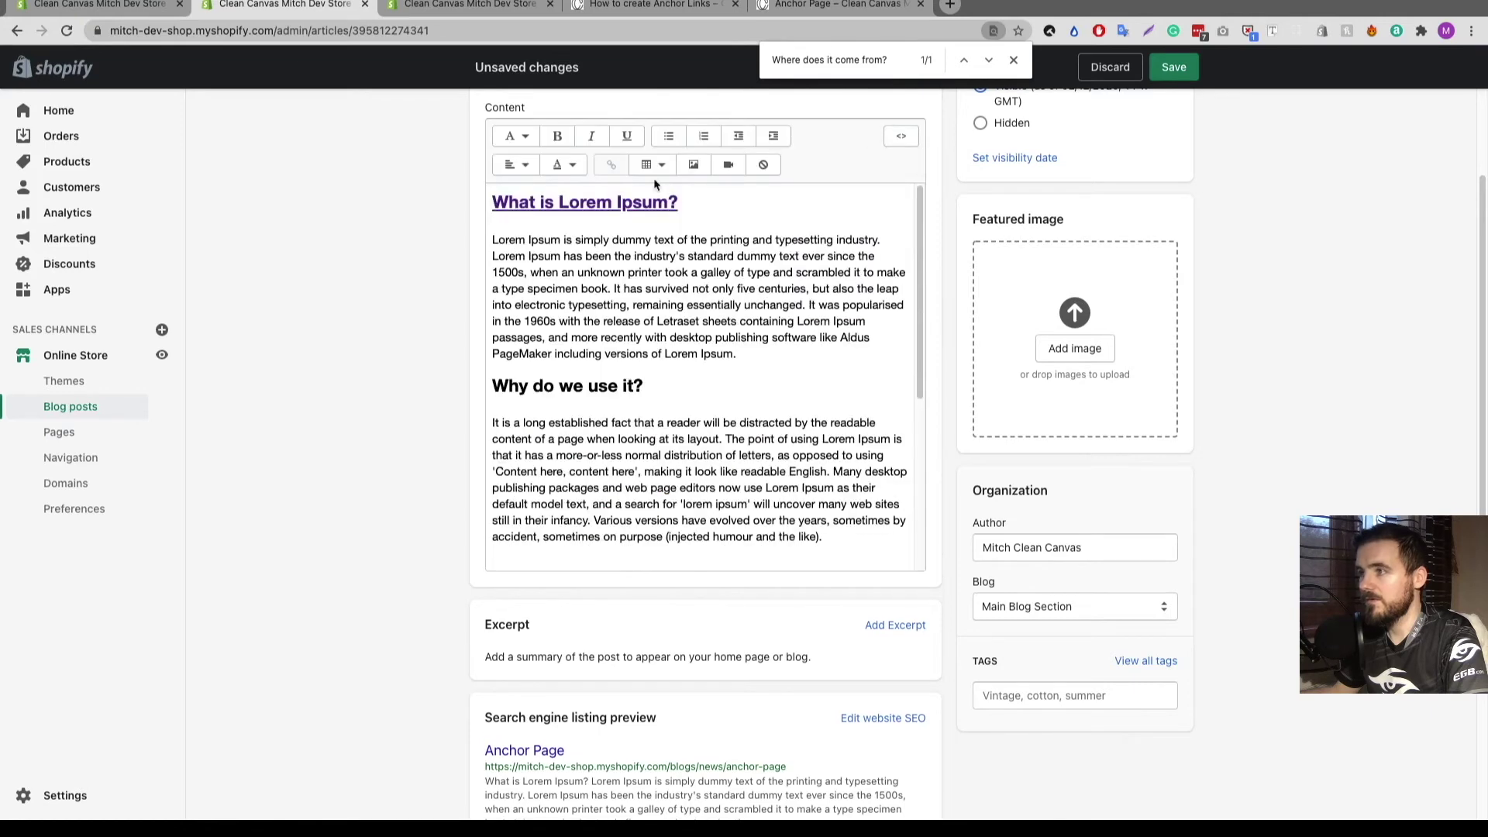
left_click(1174, 67)
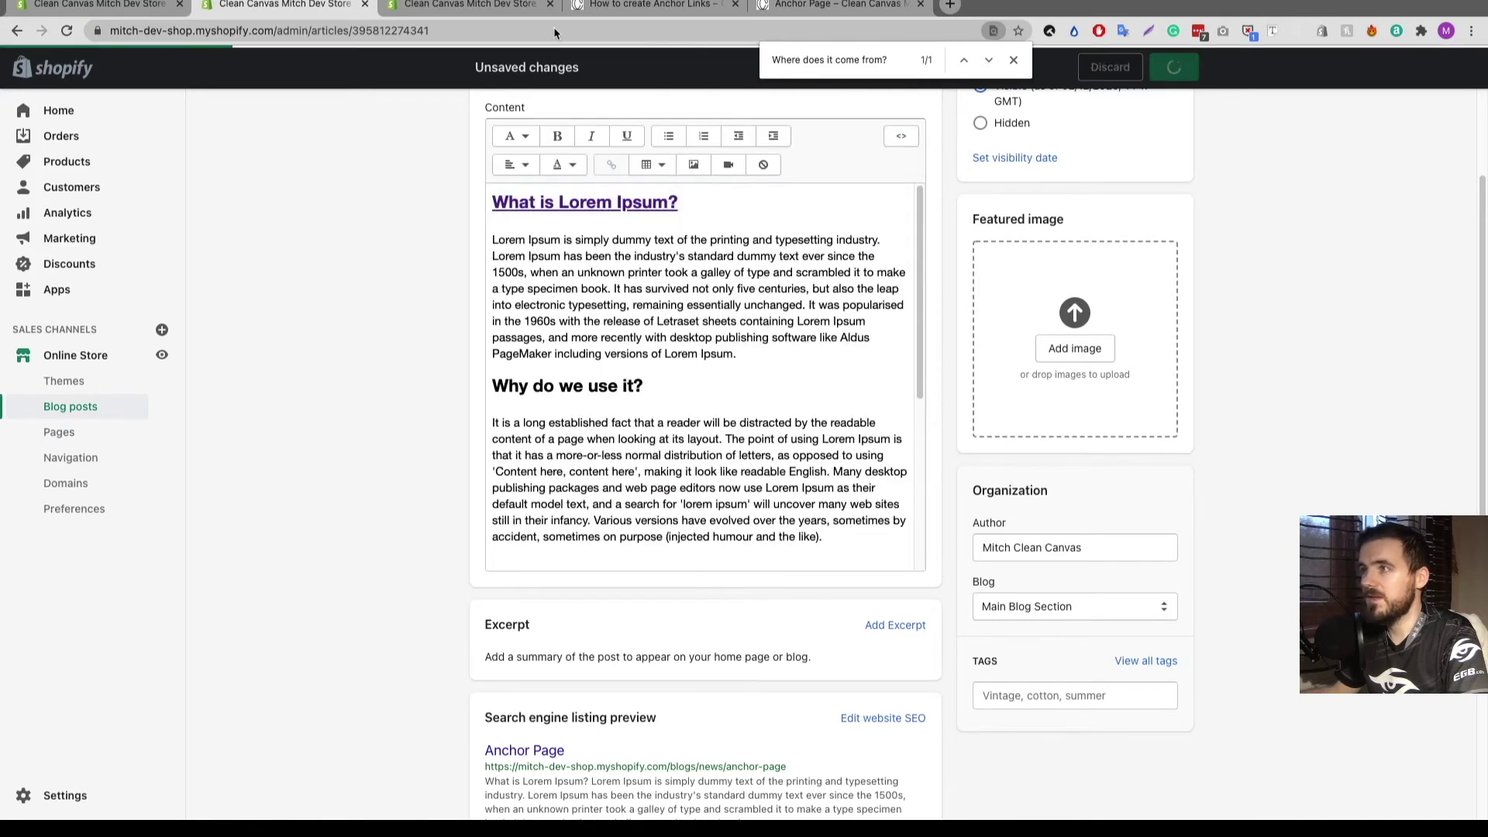
Reload the live Anchor Page post and follow its "What is Lorem Ipsum?" link to test the anchor.
left_click(452, 6)
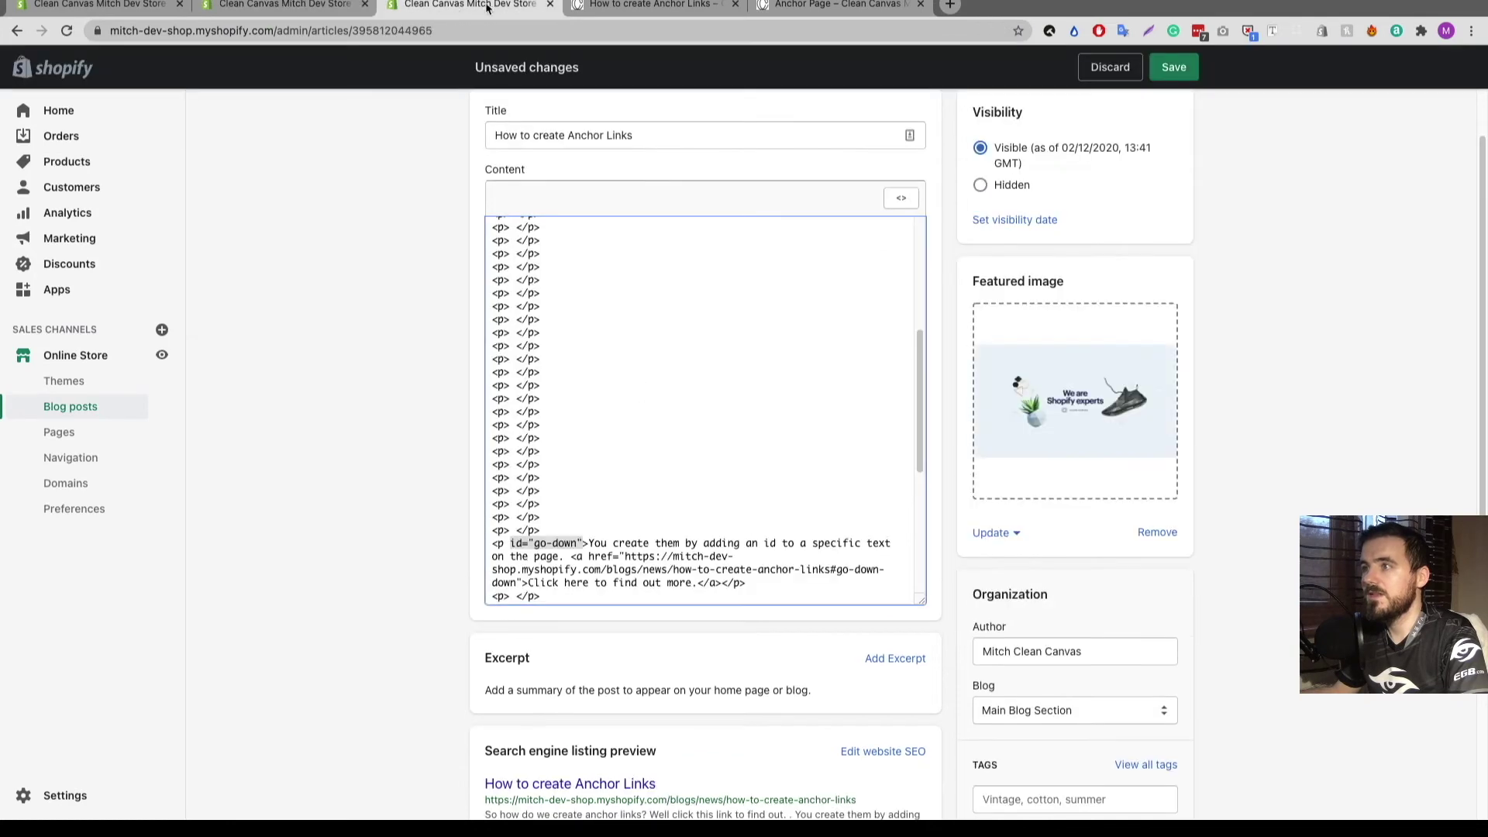
left_click(803, 8)
scroll(353, 338, "up", 1)
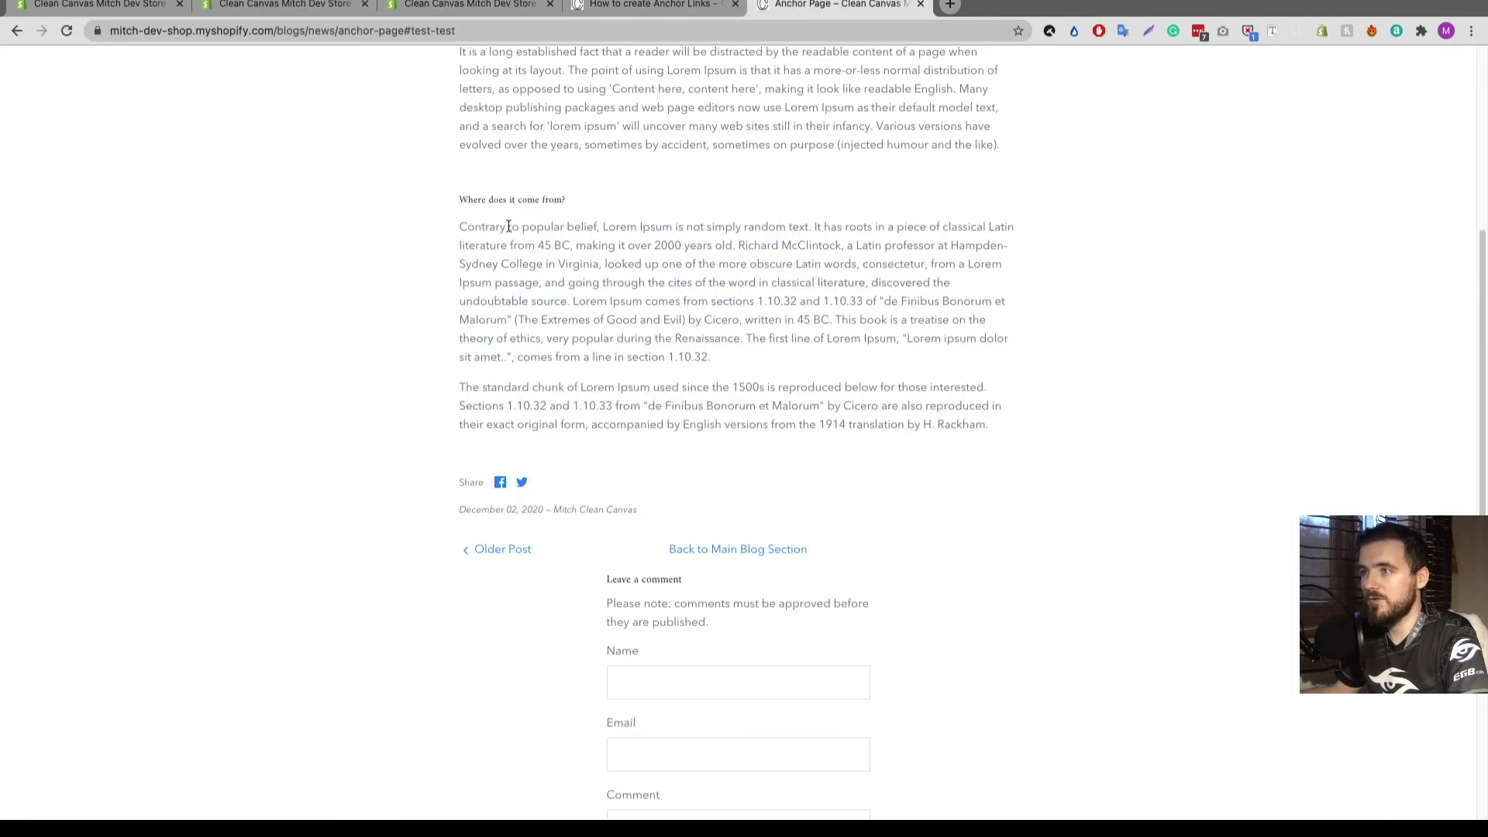
left_click(66, 30)
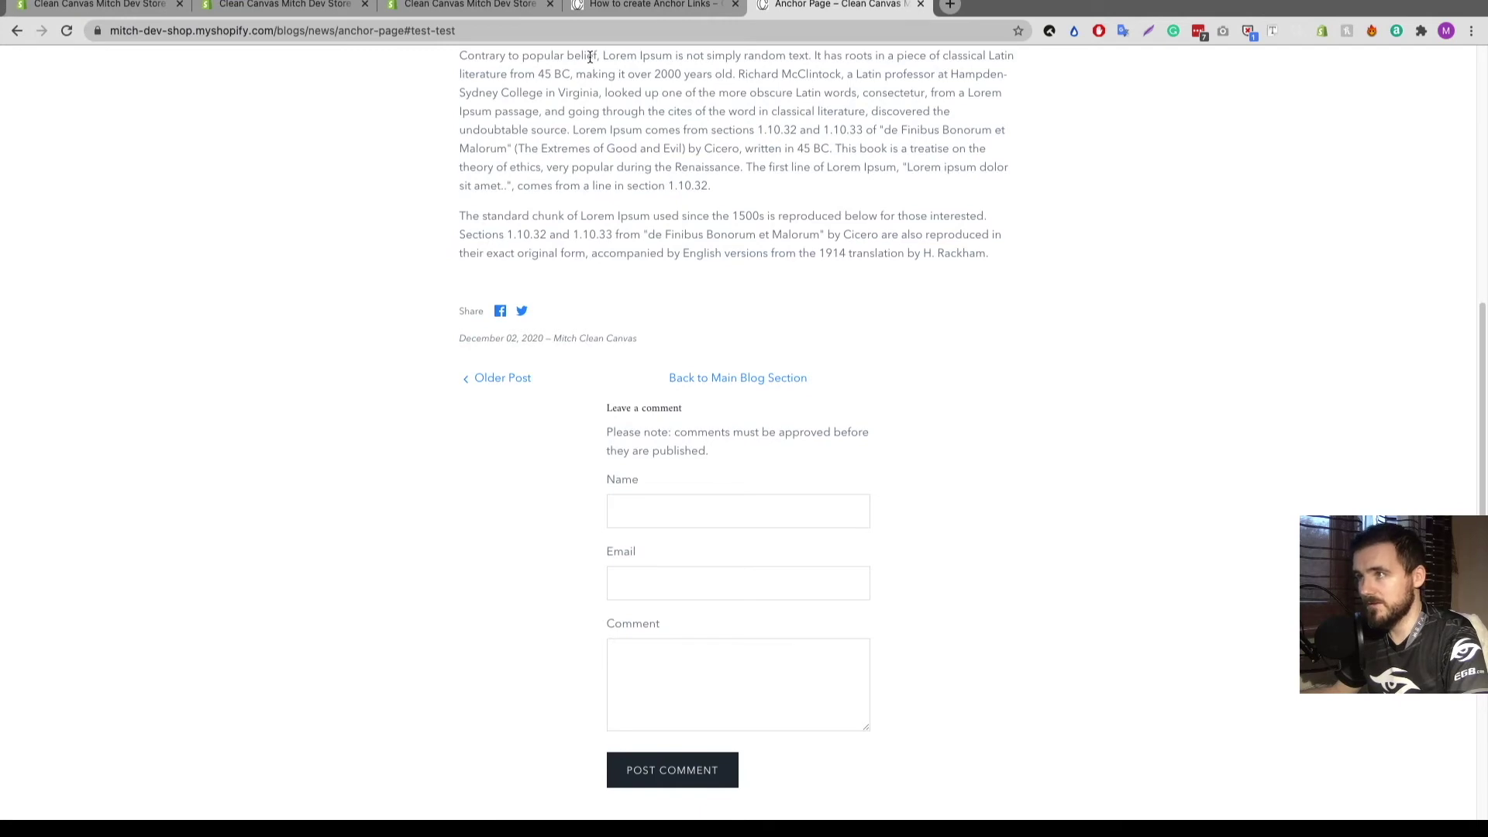
scroll(532, 164, "up", 4)
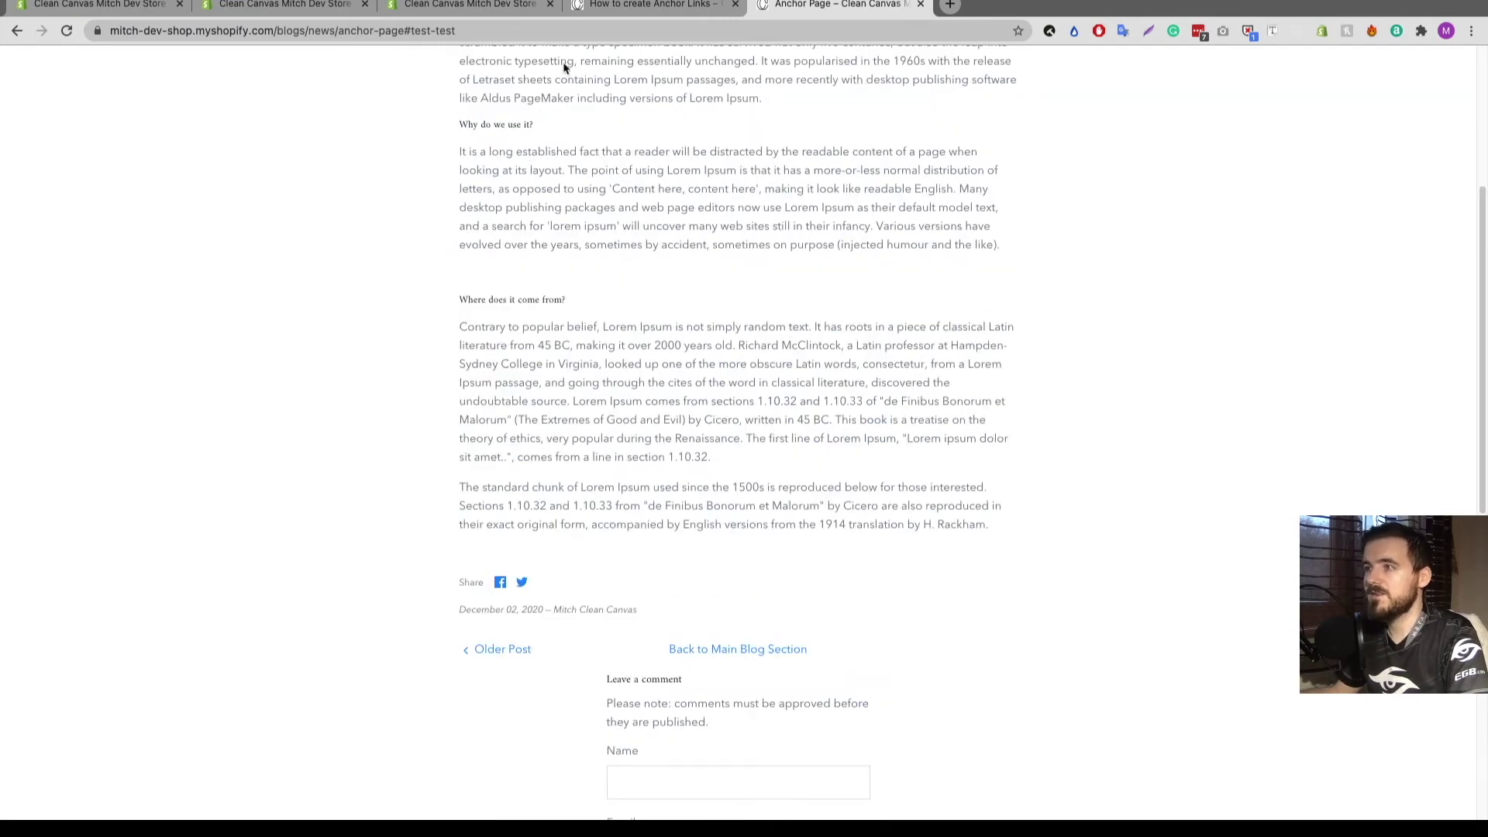
scroll(546, 298, "up", 3)
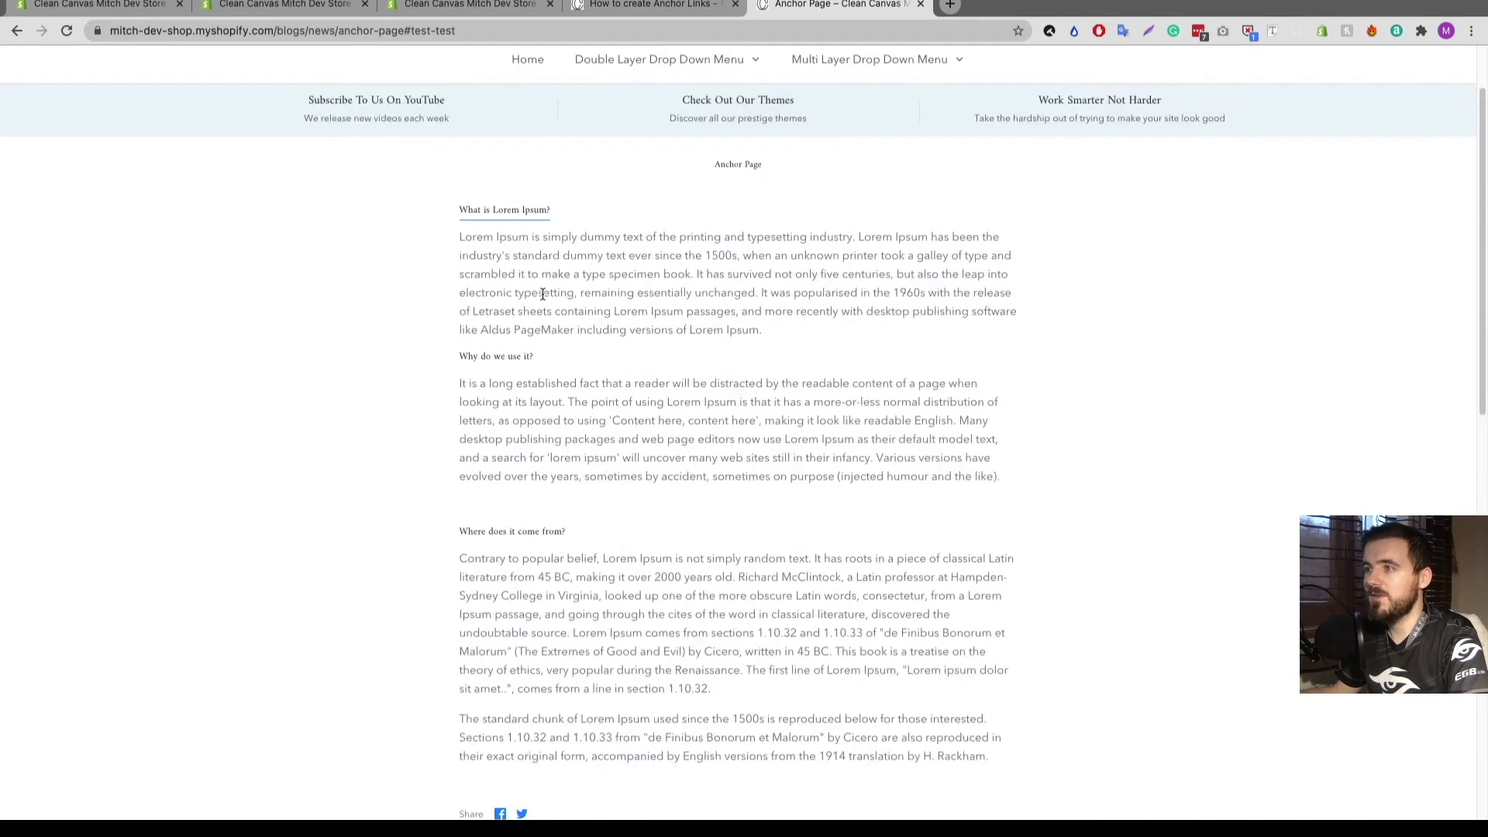
left_click(508, 211)
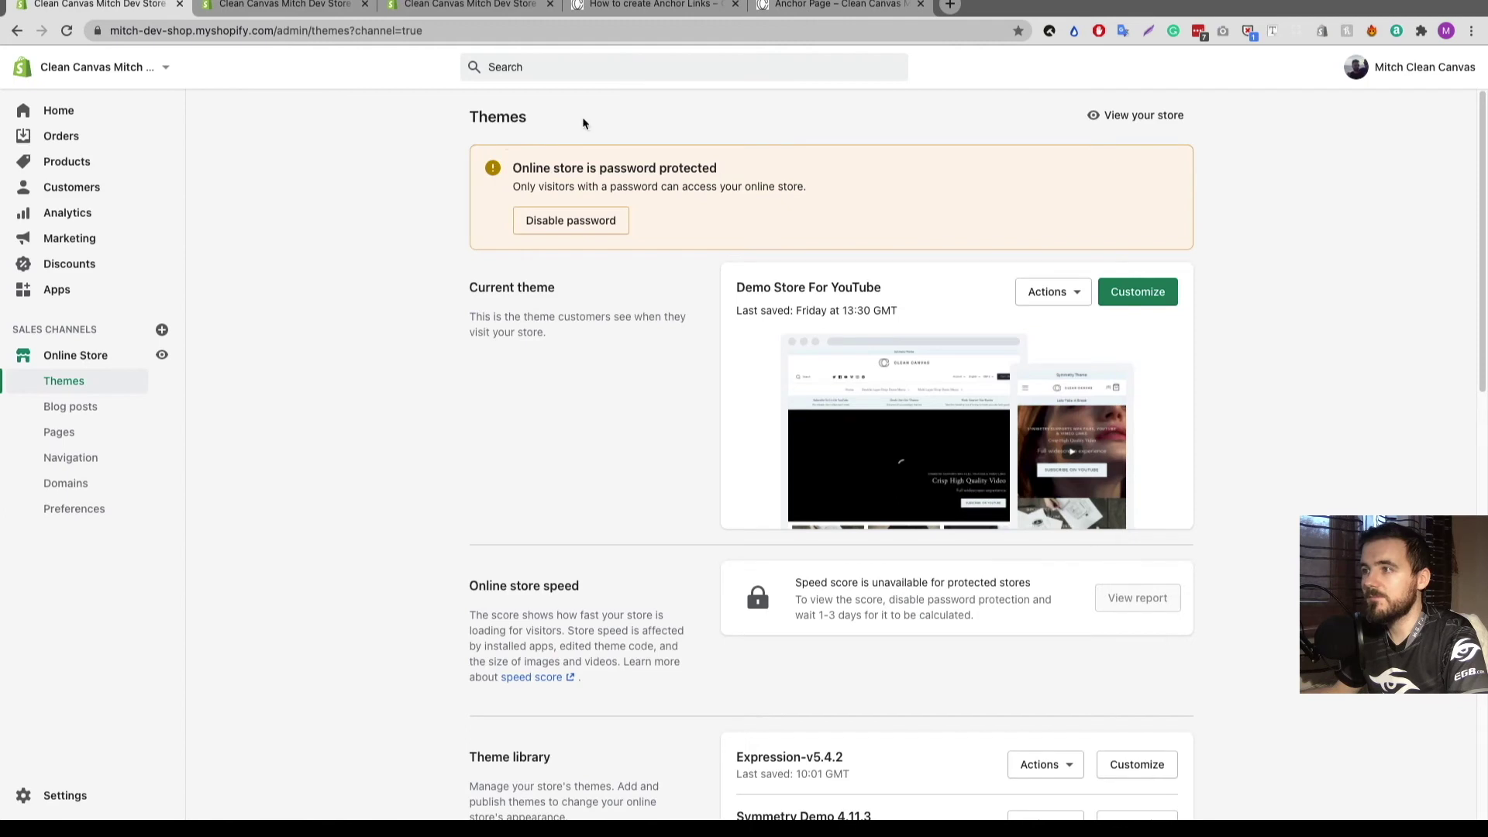
Return to the "How to create Anchor Links" post editor, show the formatted content and insert two blank lines above the opening sentence.
left_click(509, 4)
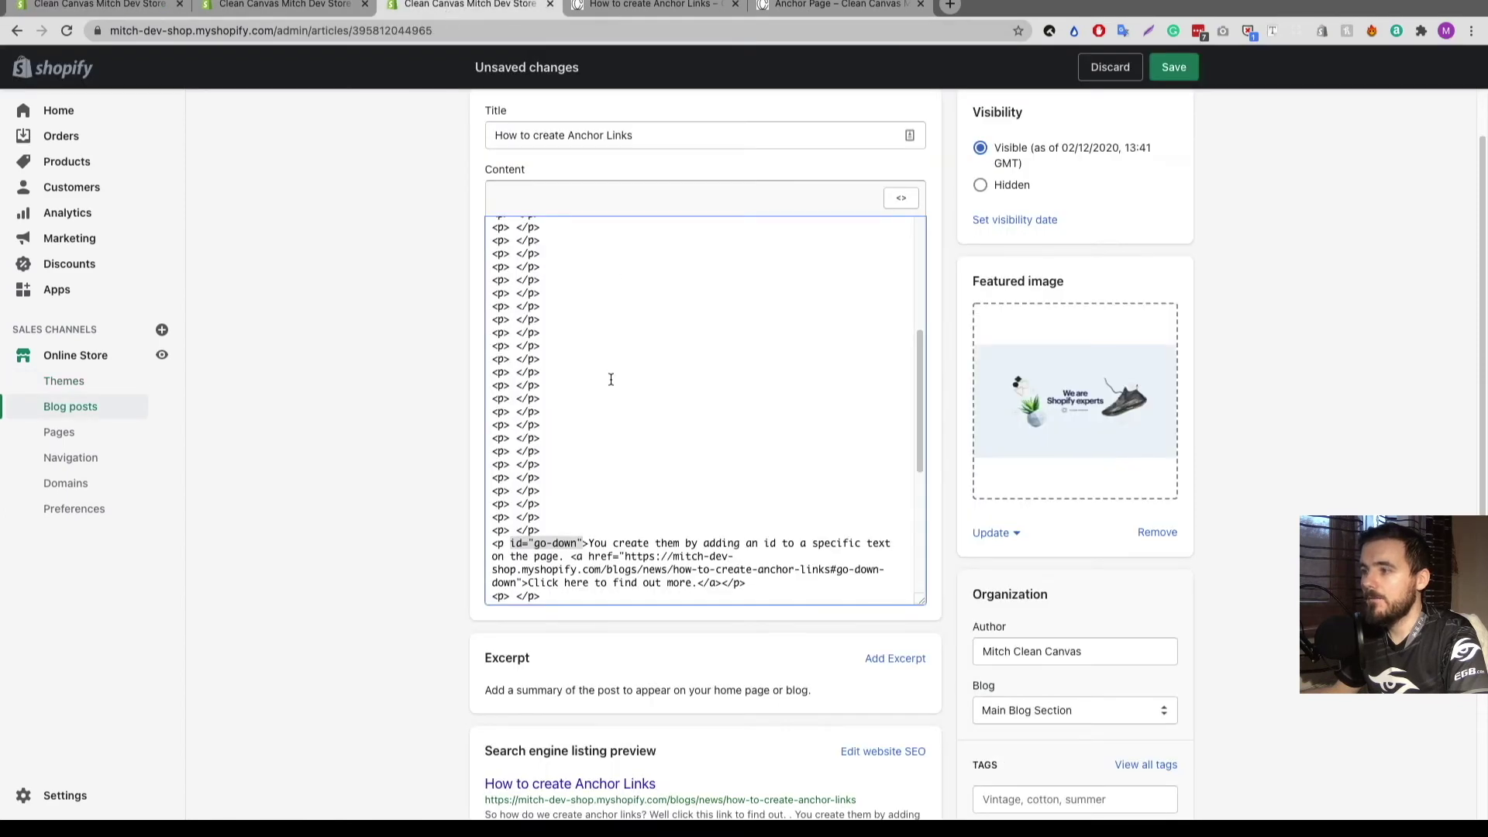
scroll(652, 389, "down", 4)
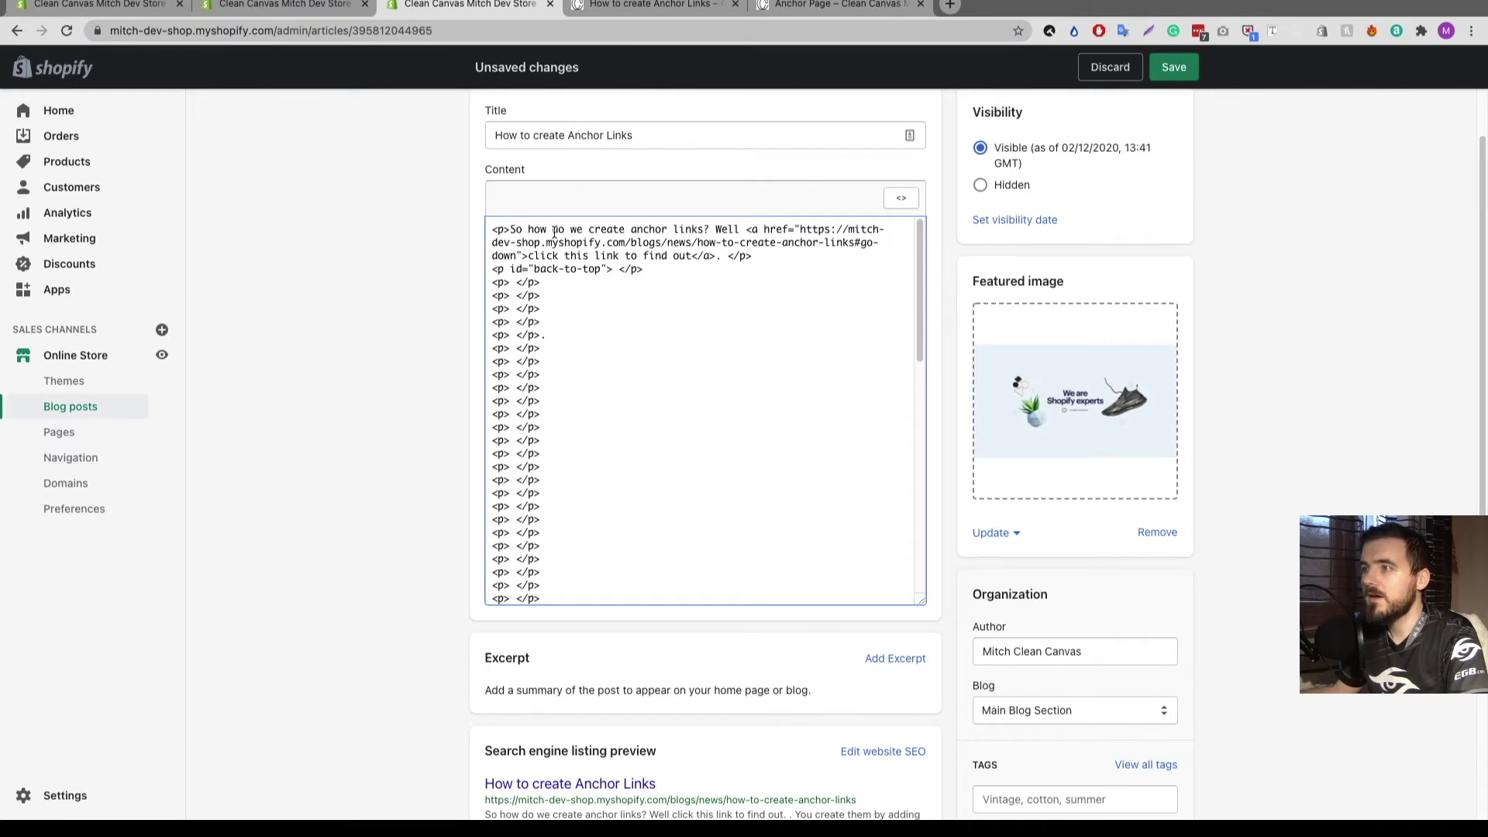
left_click(901, 198)
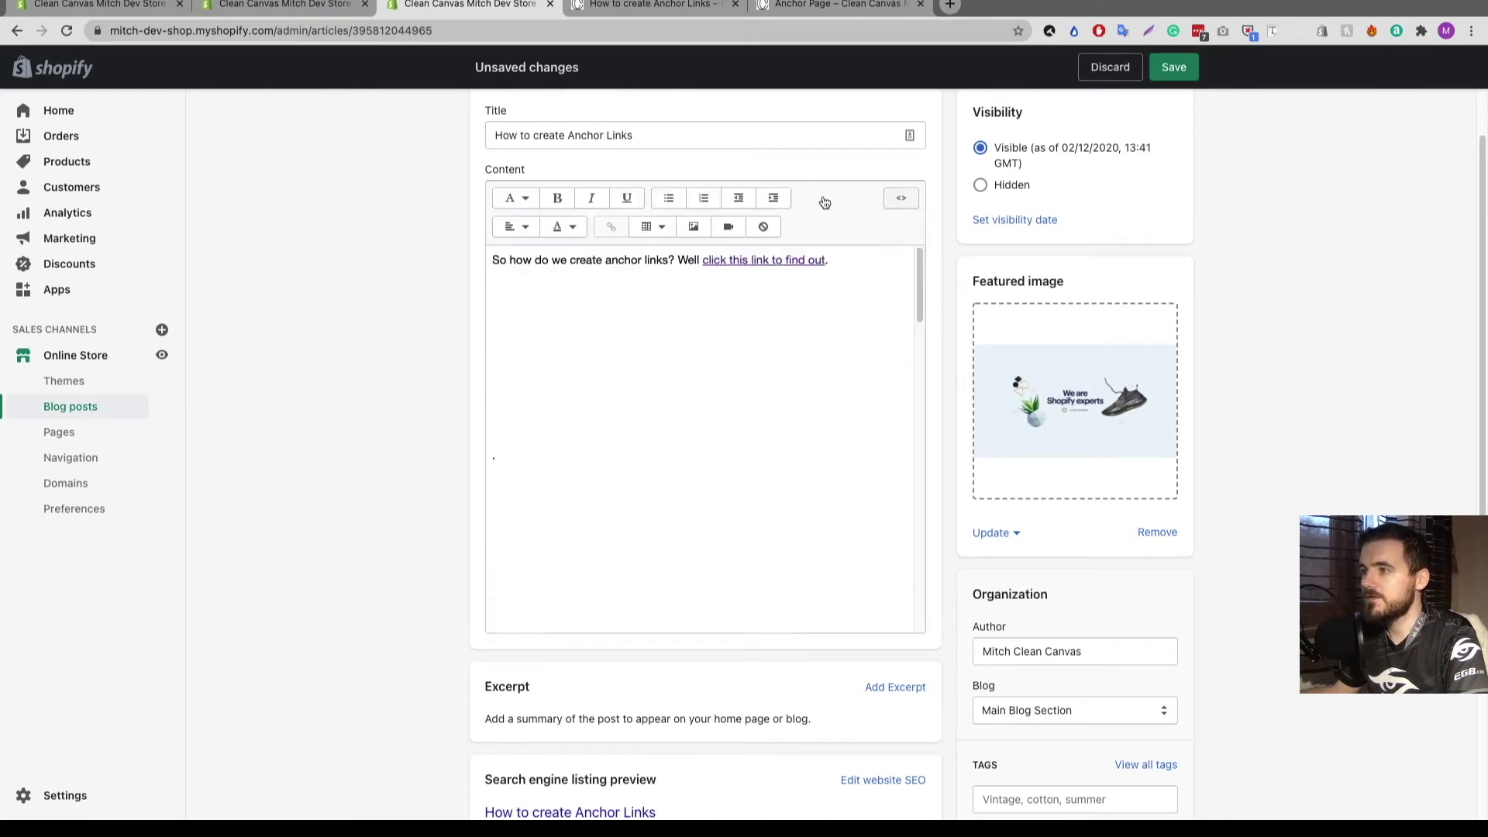
scroll(598, 293, "up", 1)
left_click(500, 349)
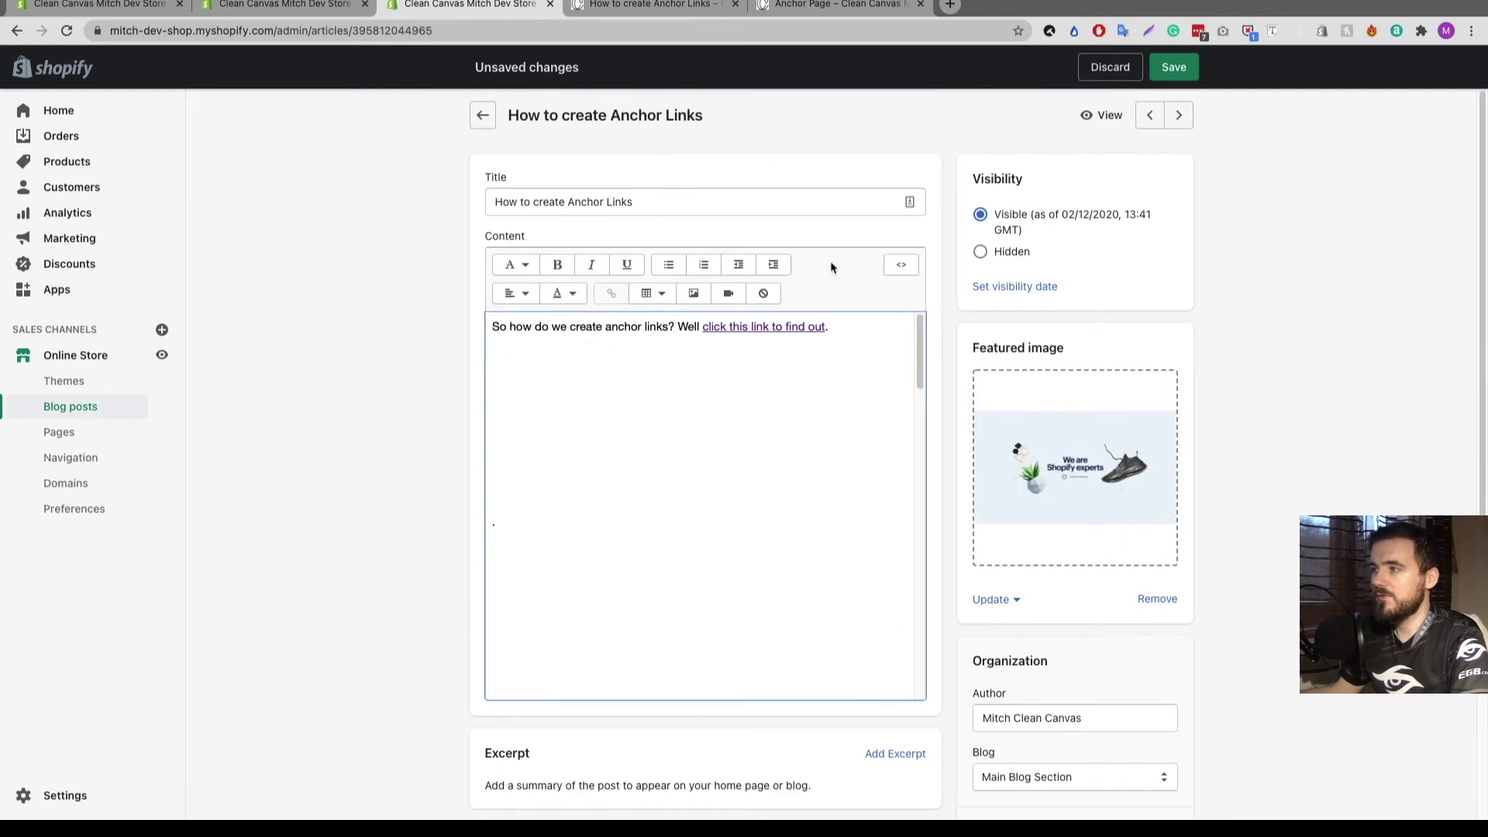
key("Return")
key("Return")
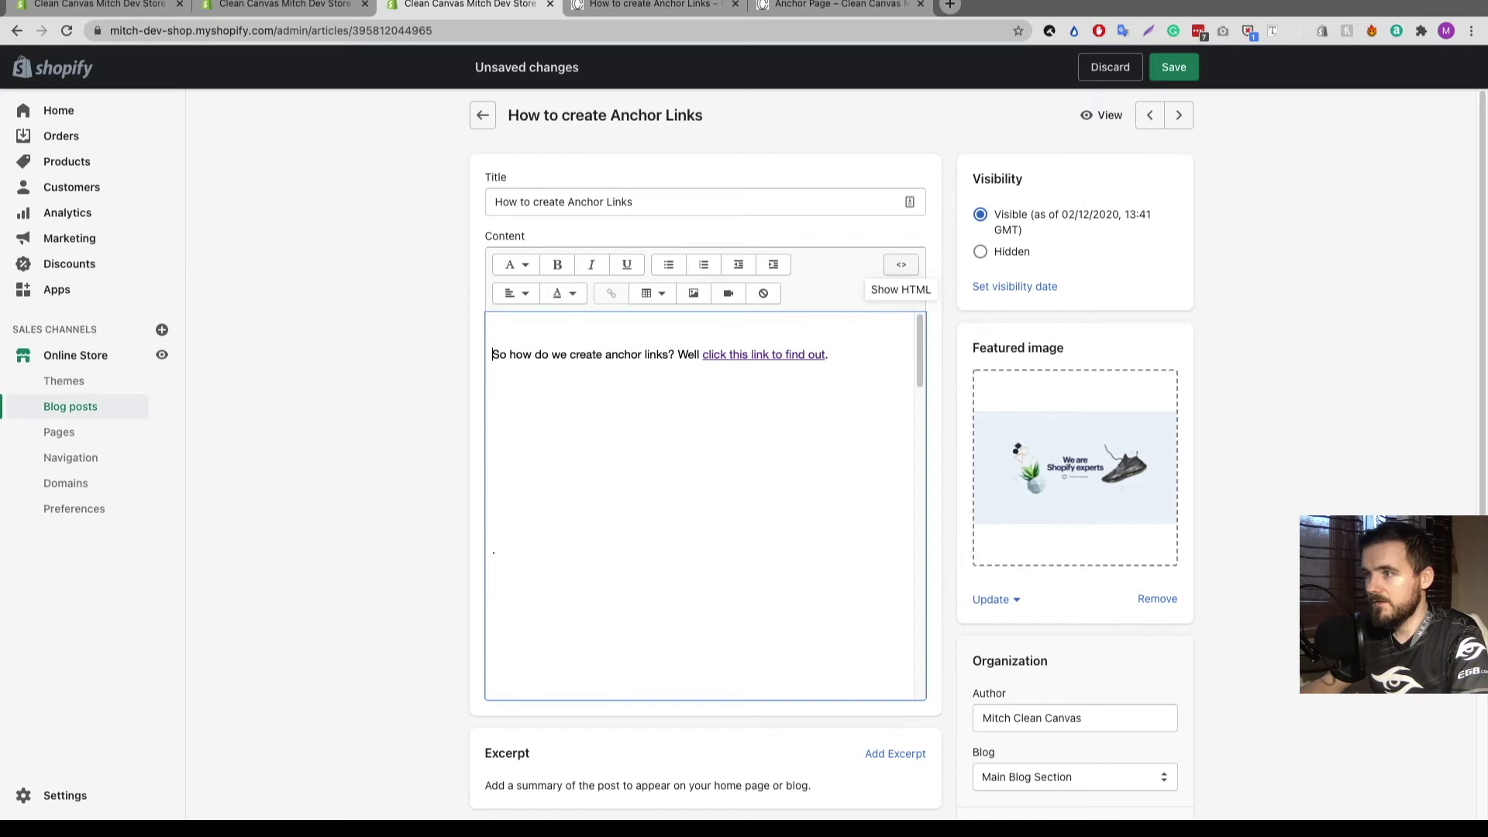
left_click(493, 342)
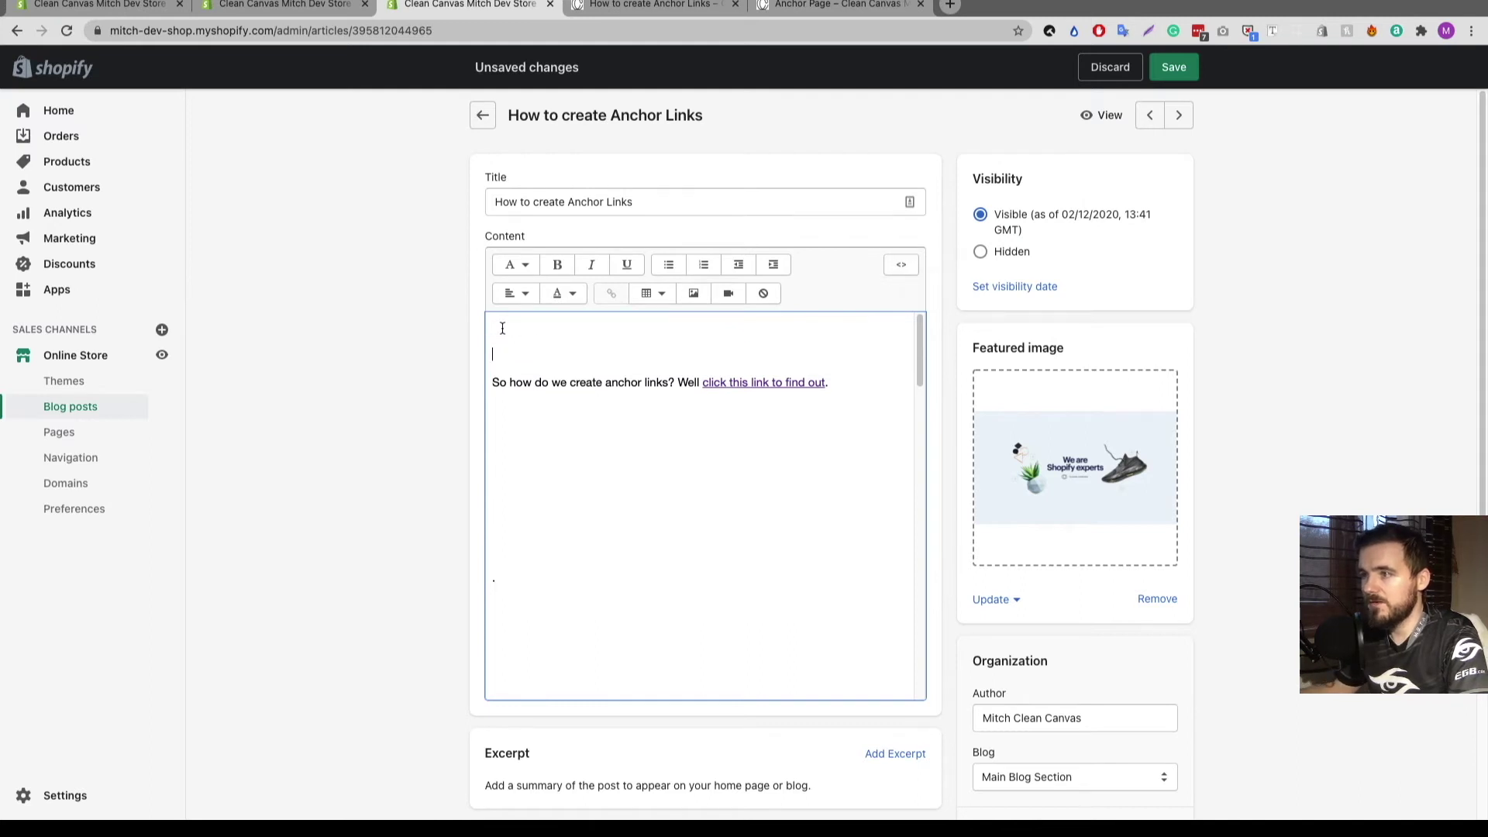
Move the id="back-to-top" attribute in the HTML to the first empty p tag above the opening sentence and save the post.
left_click(901, 265)
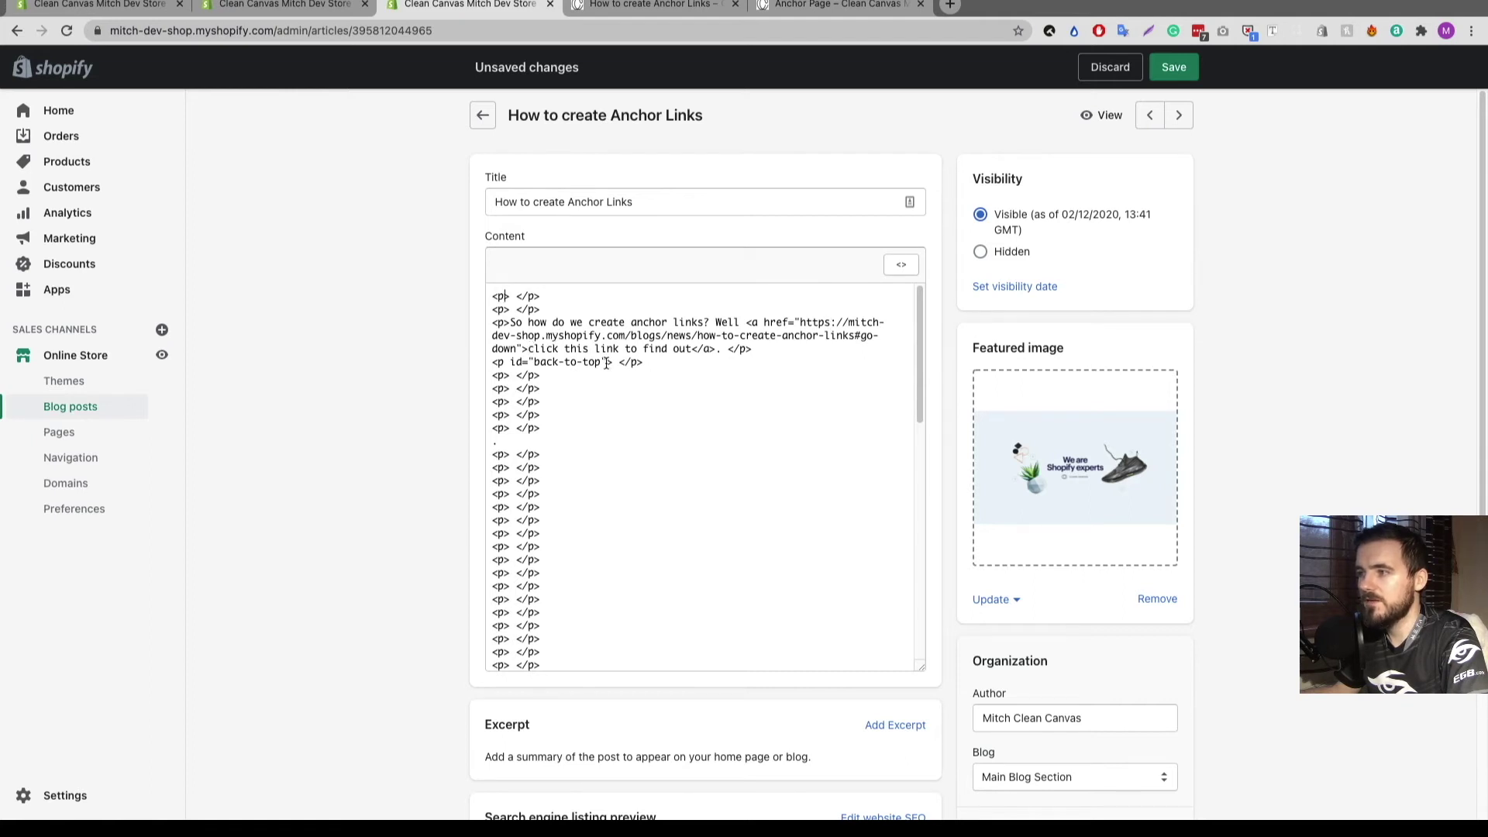
left_click_drag(607, 363, 509, 363)
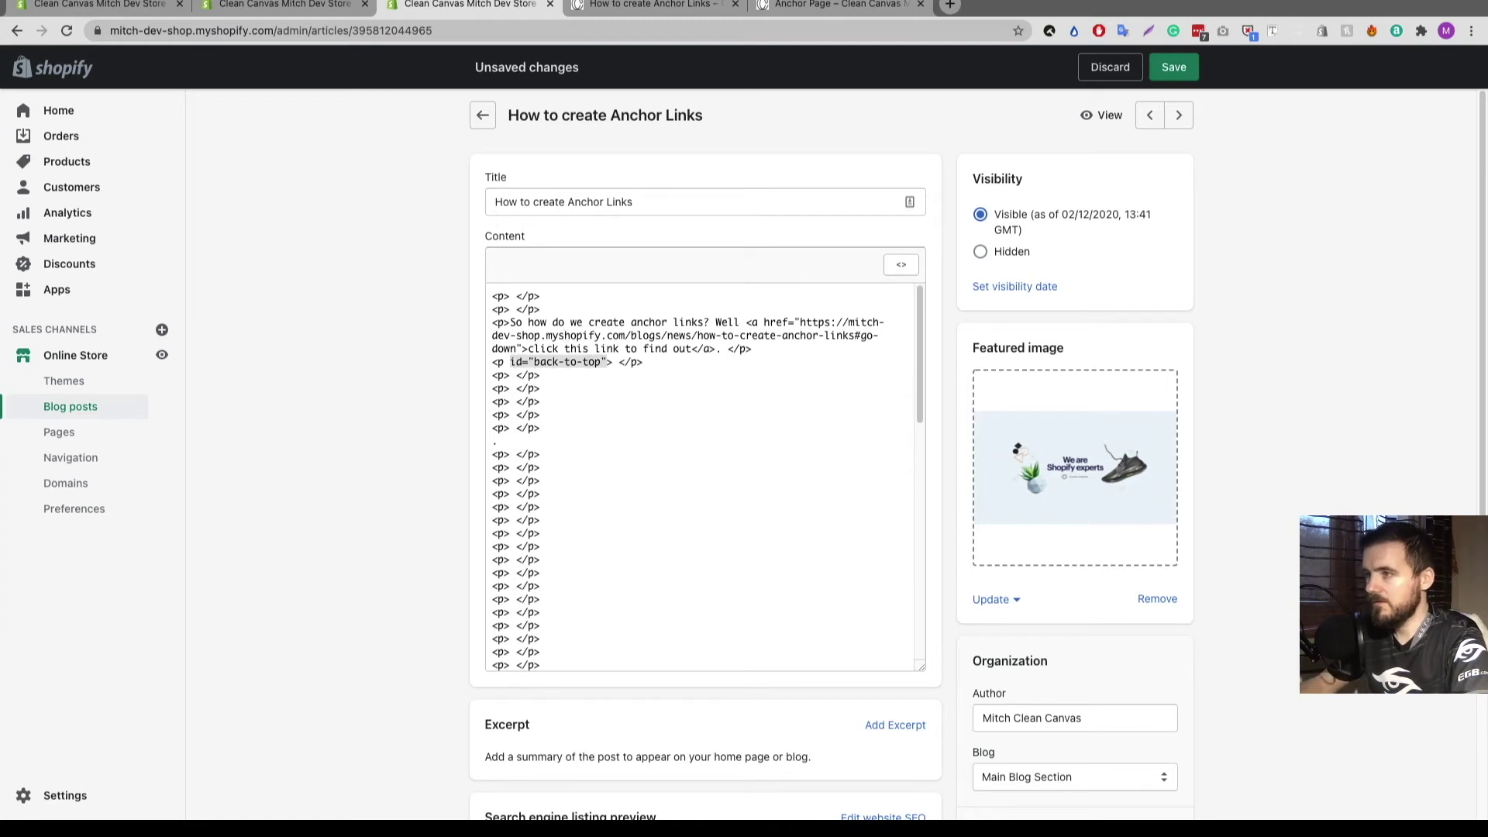
key("ctrl+x")
left_click(502, 296)
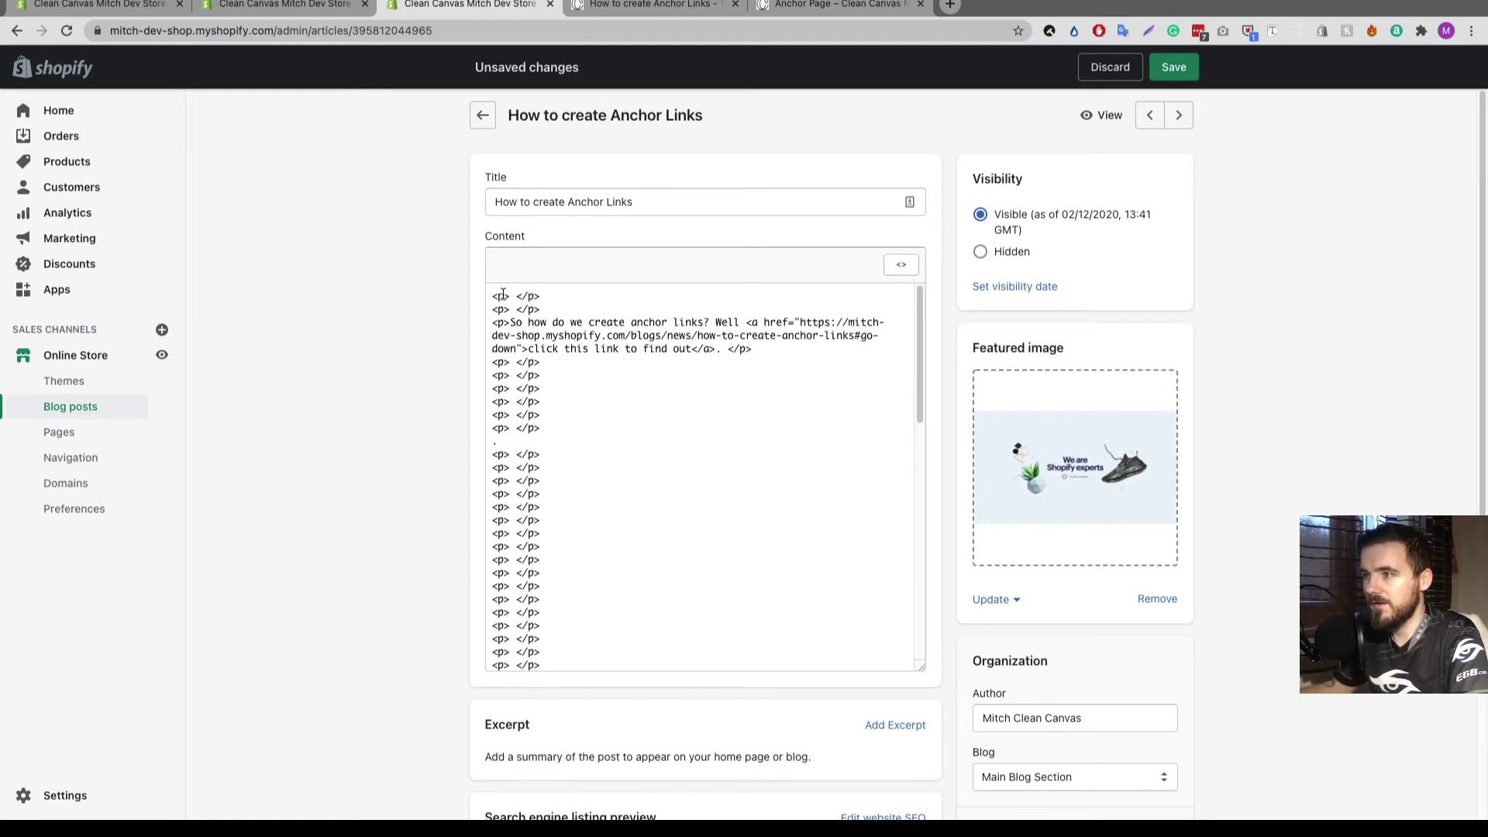
key("ctrl+v")
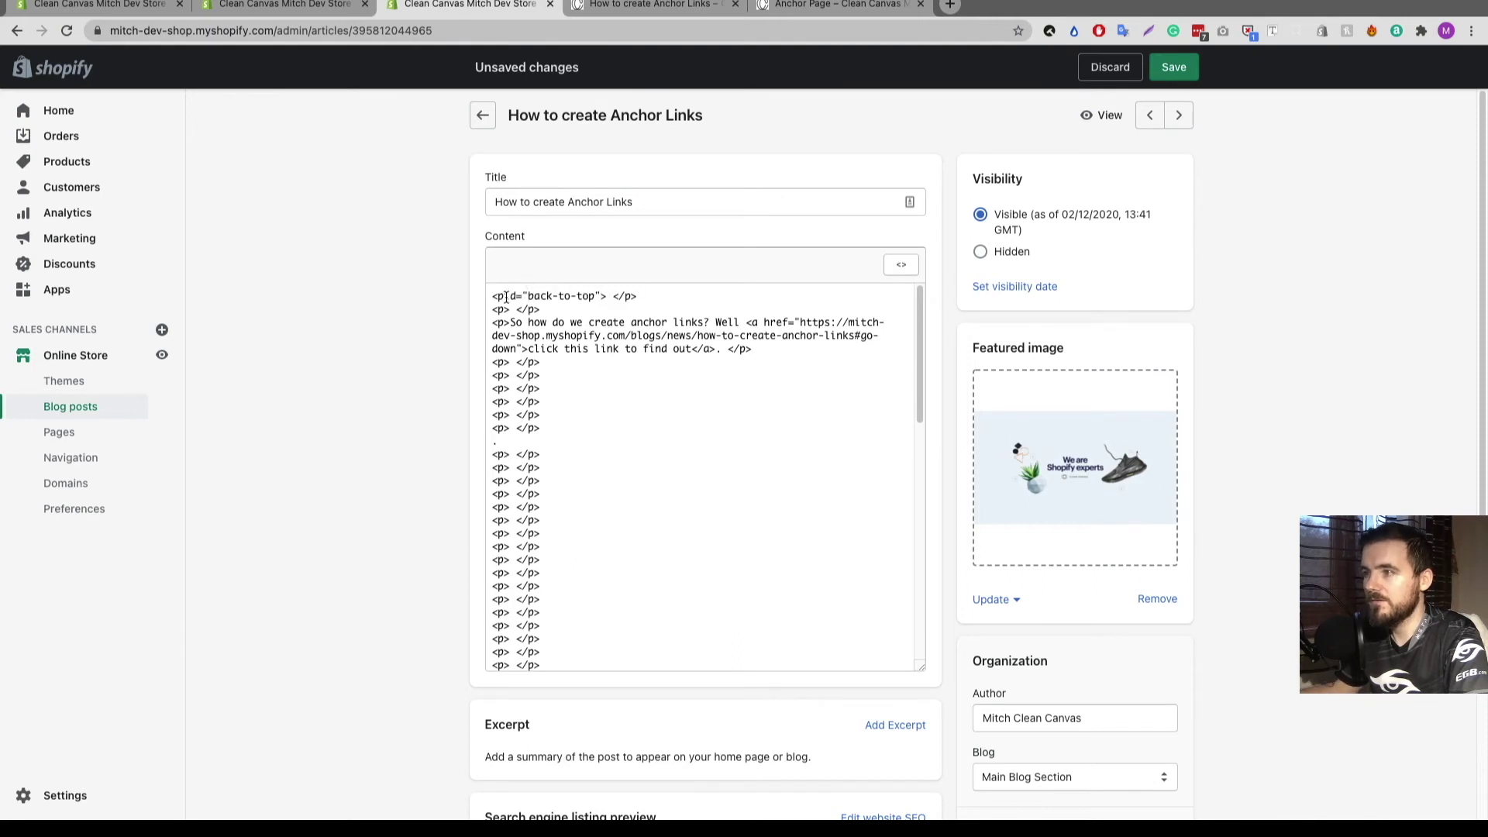
left_click(1172, 67)
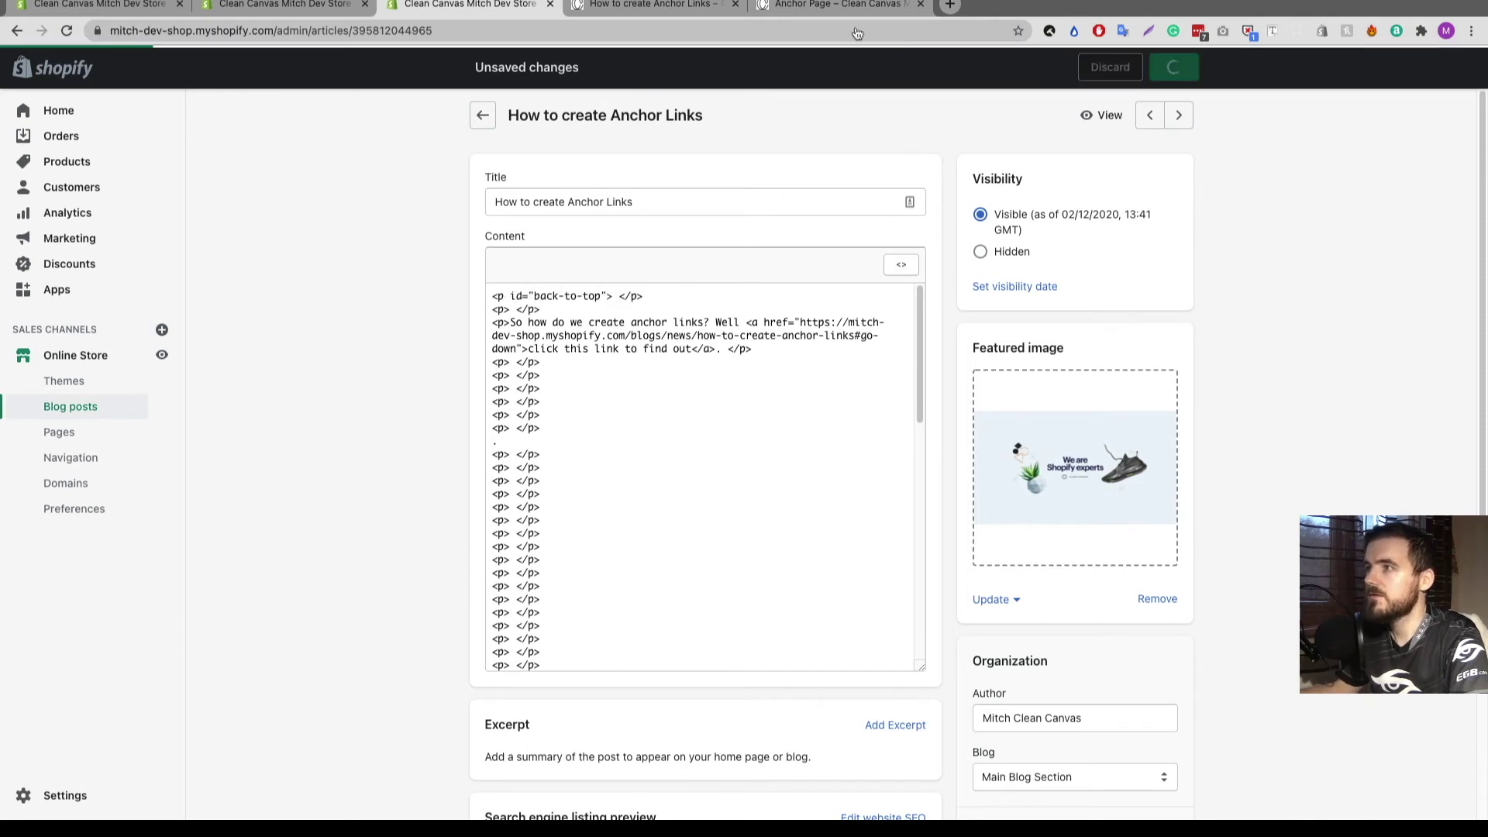
Switch to the live "How to create Anchor Links" post and follow the "click this link" anchor at the end of the article.
left_click(674, 9)
scroll(674, 299, "down", 10)
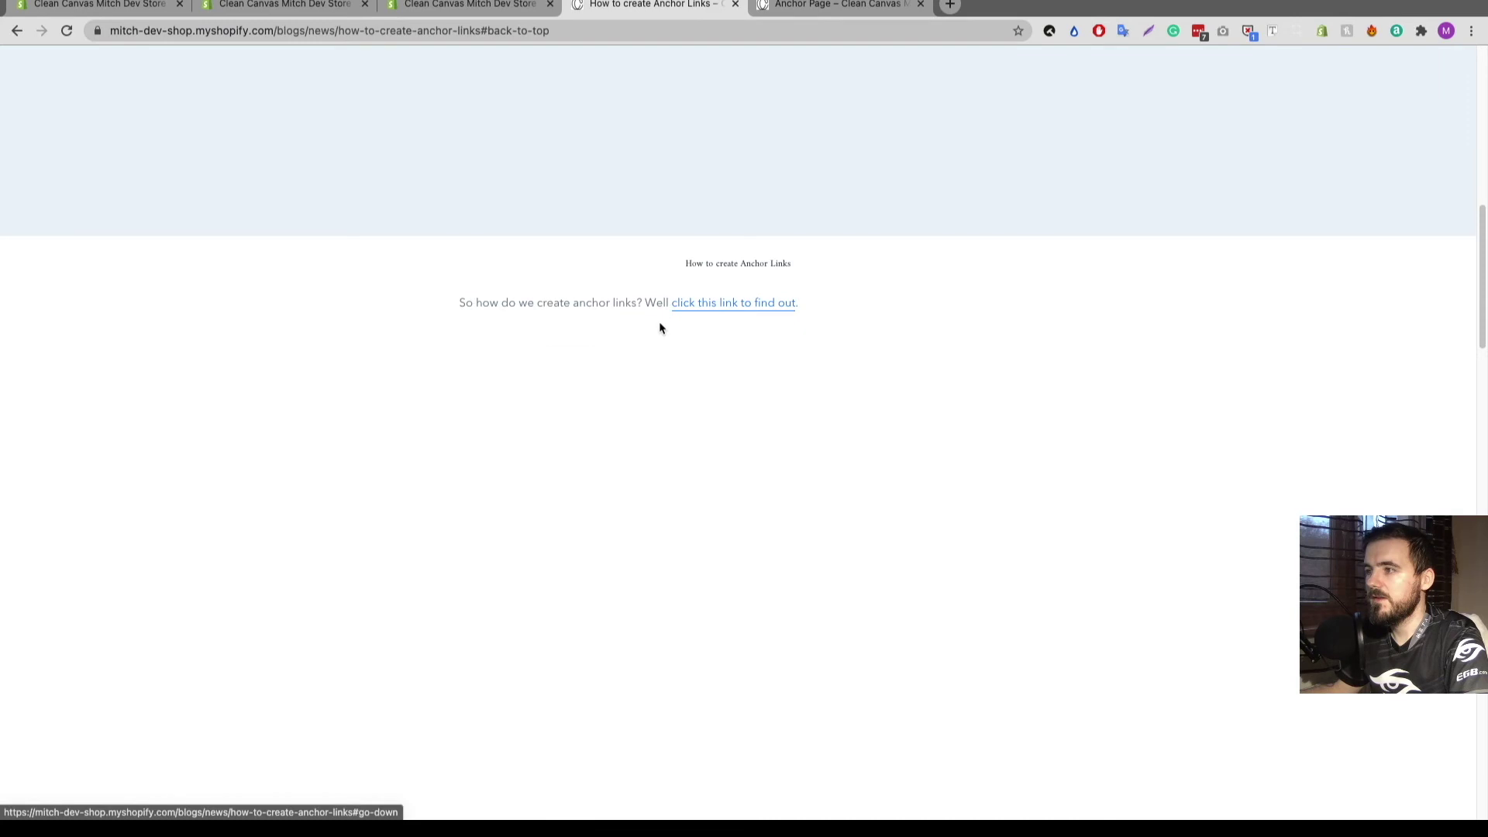
scroll(559, 342, "down", 10)
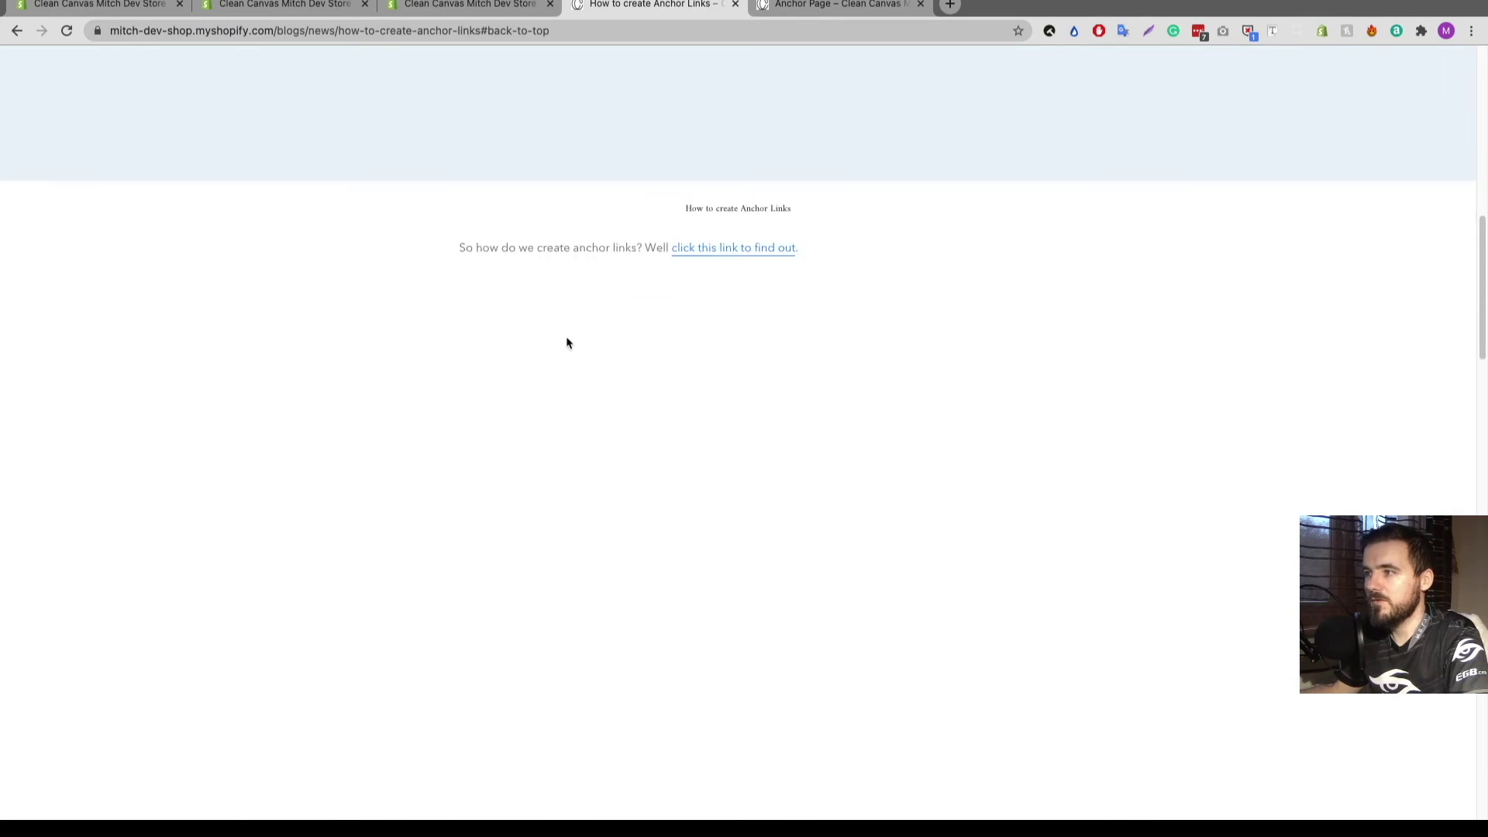
scroll(736, 349, "up", 5)
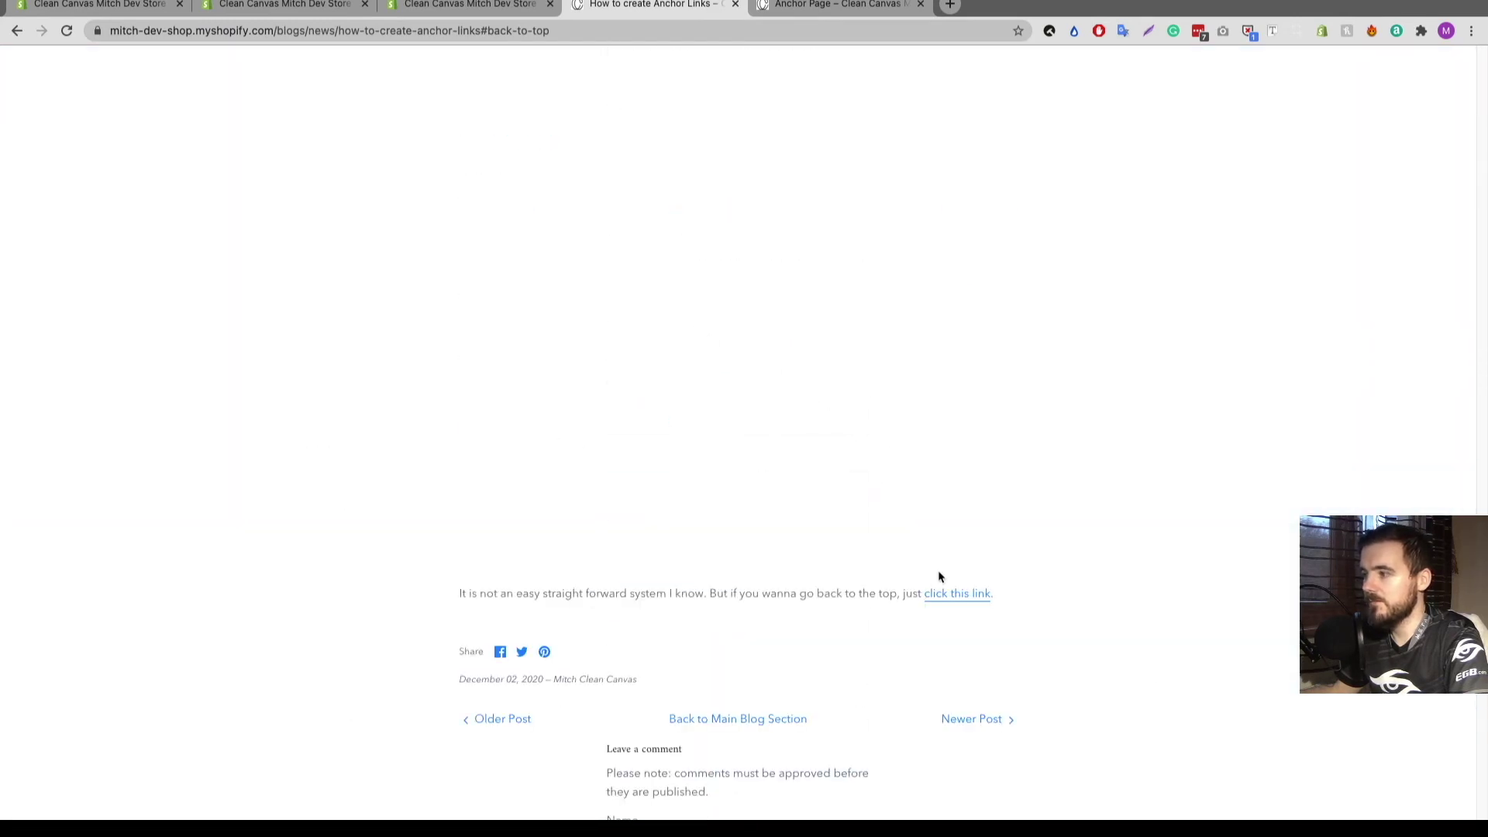
left_click(955, 594)
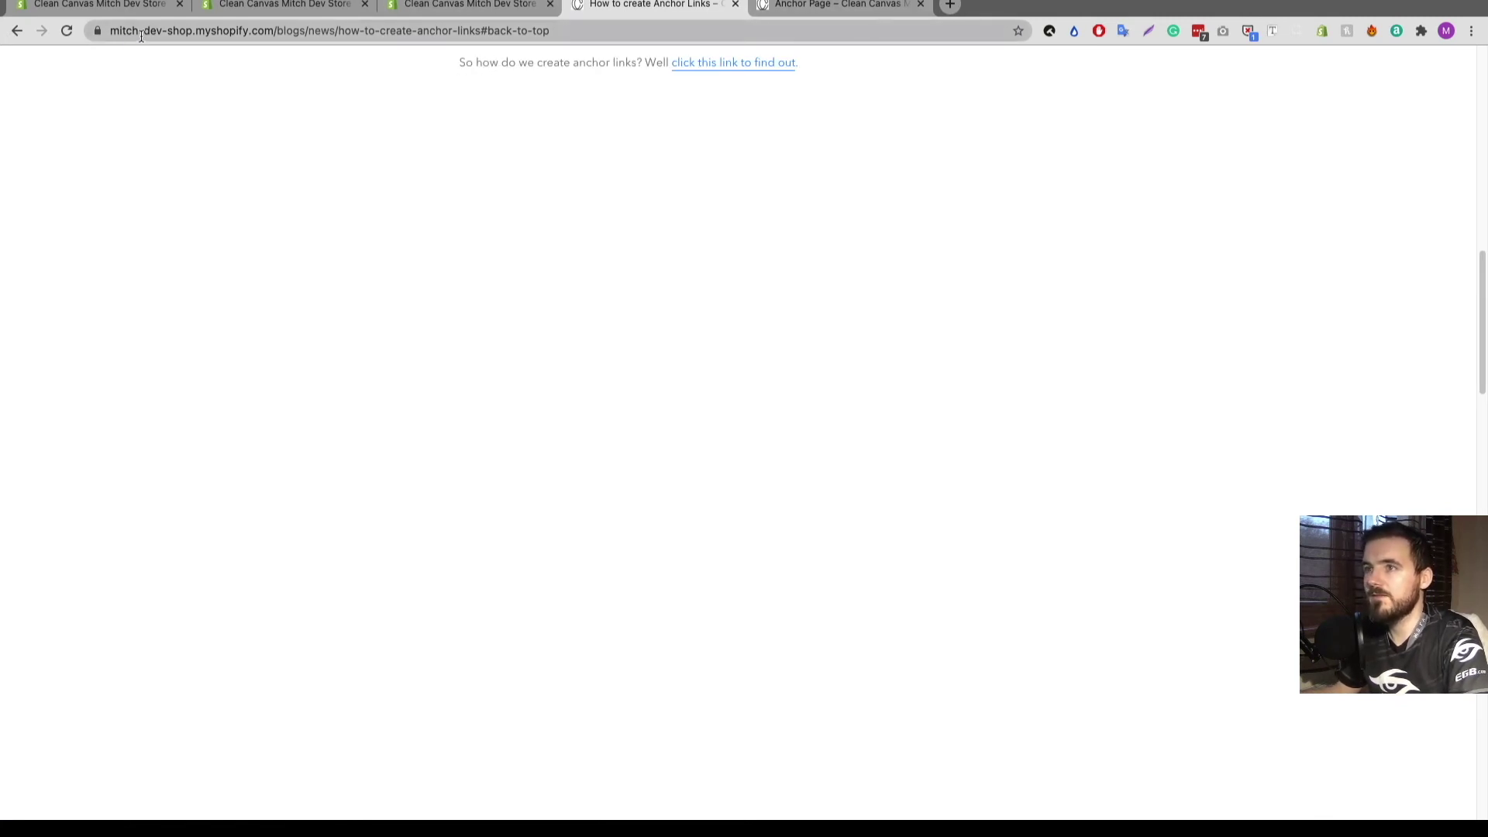
Reload the live post and test the "click this link to find out" anchor and the link back to the top.
left_click(66, 30)
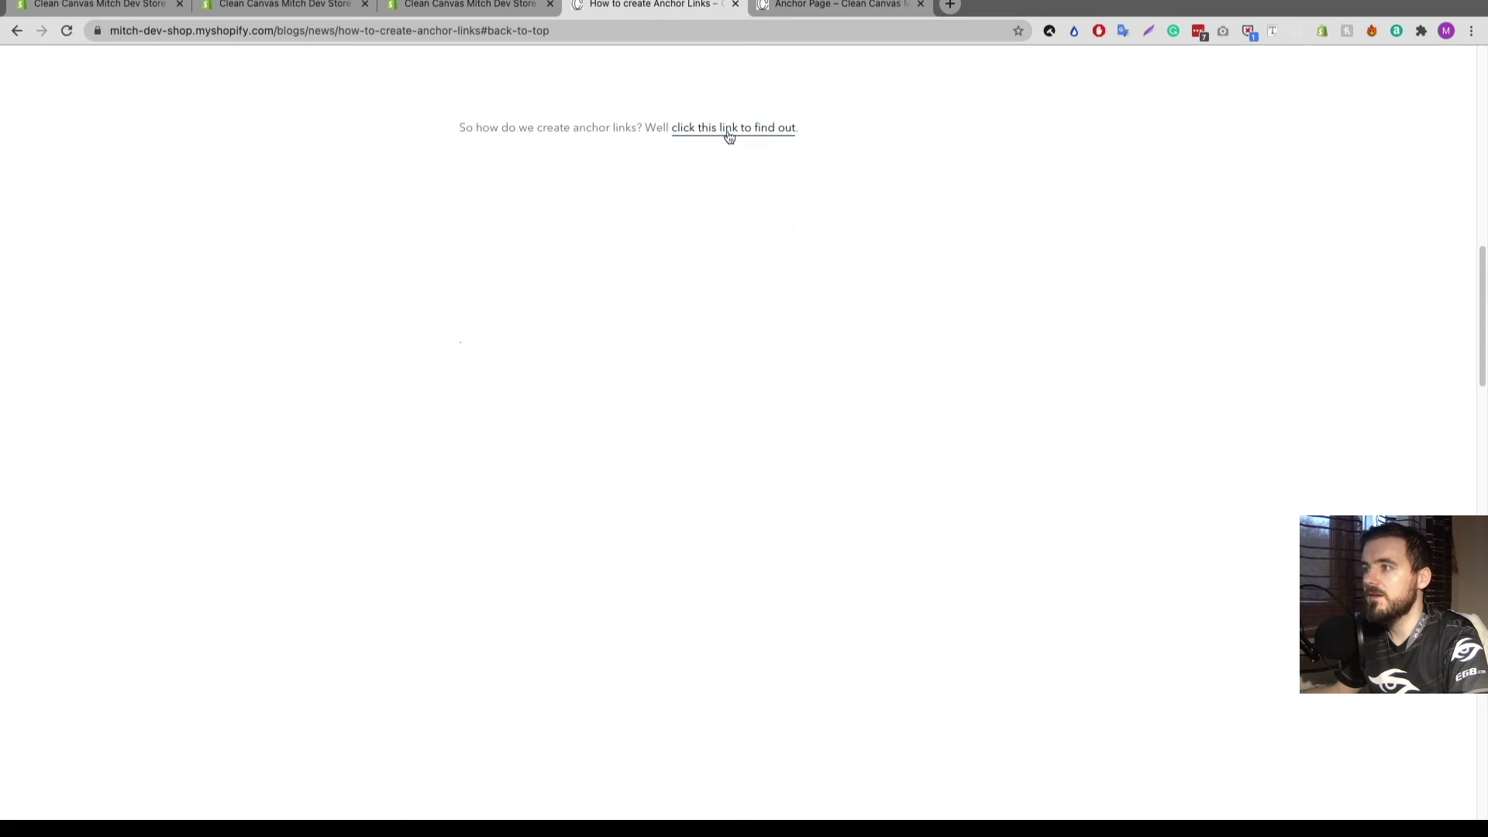
left_click(728, 129)
left_click(837, 69)
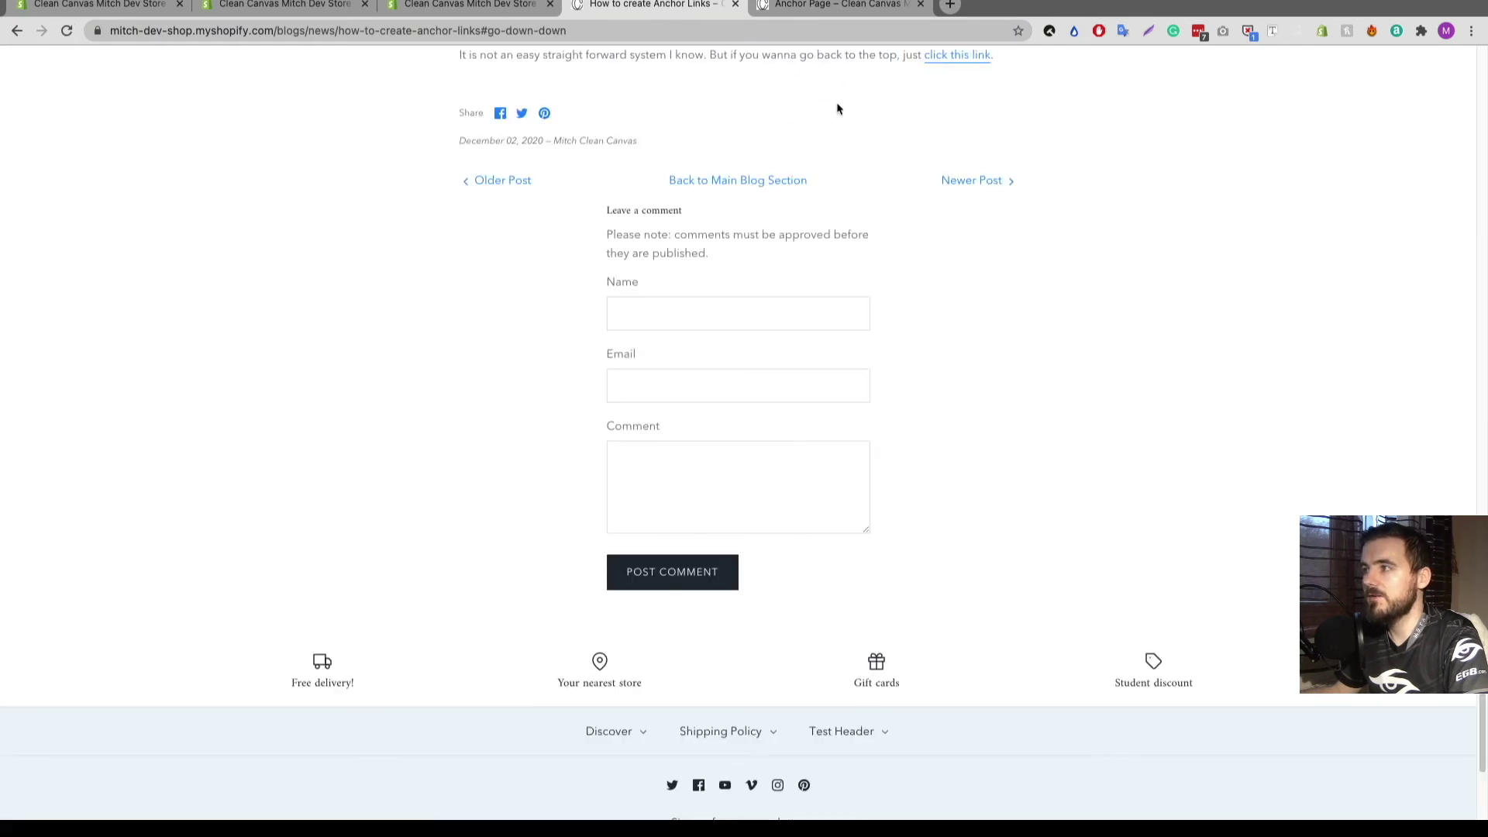
left_click(948, 63)
left_click(947, 63)
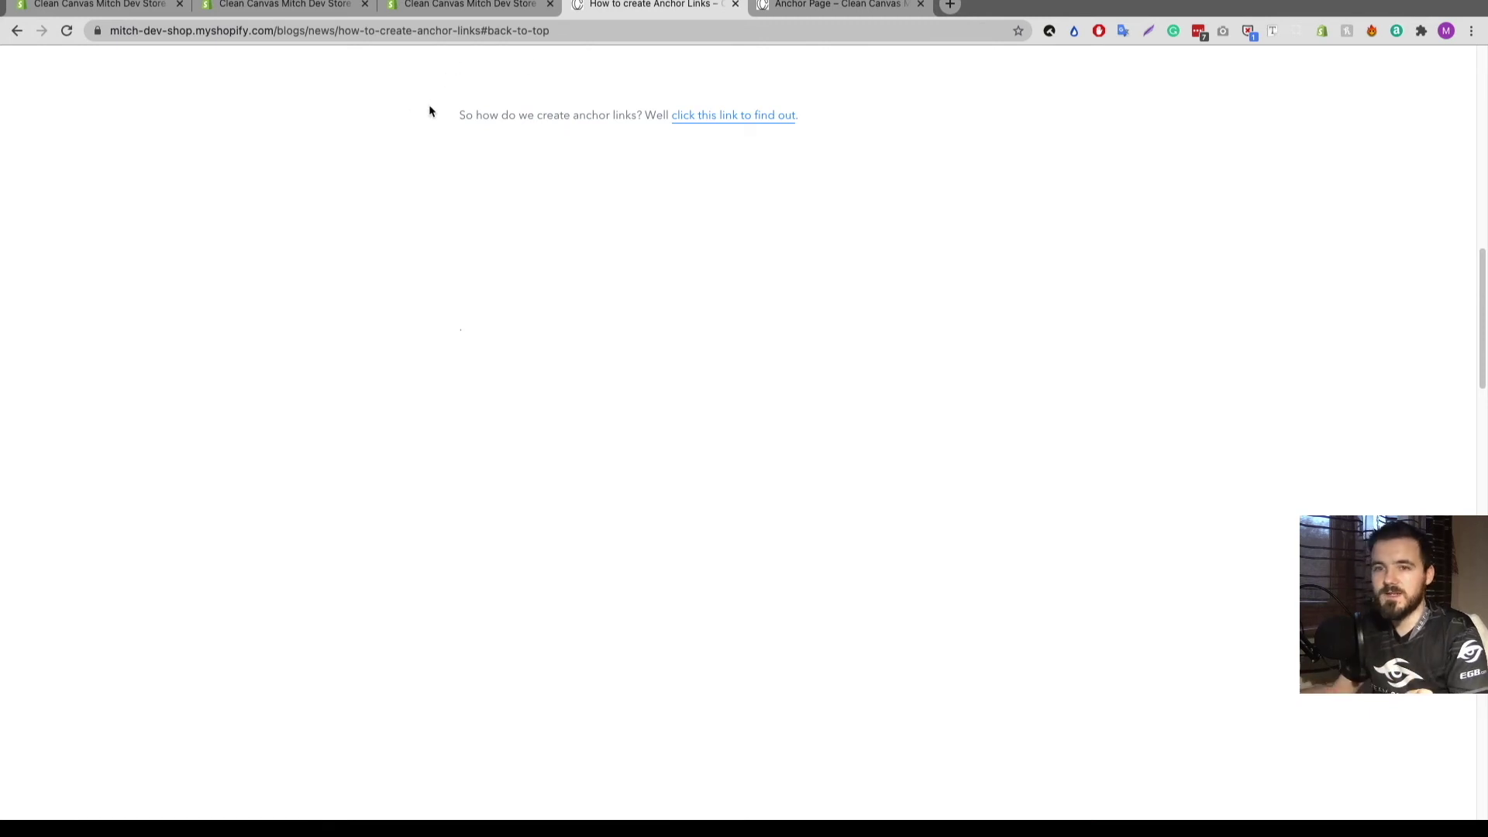
left_click(327, 8)
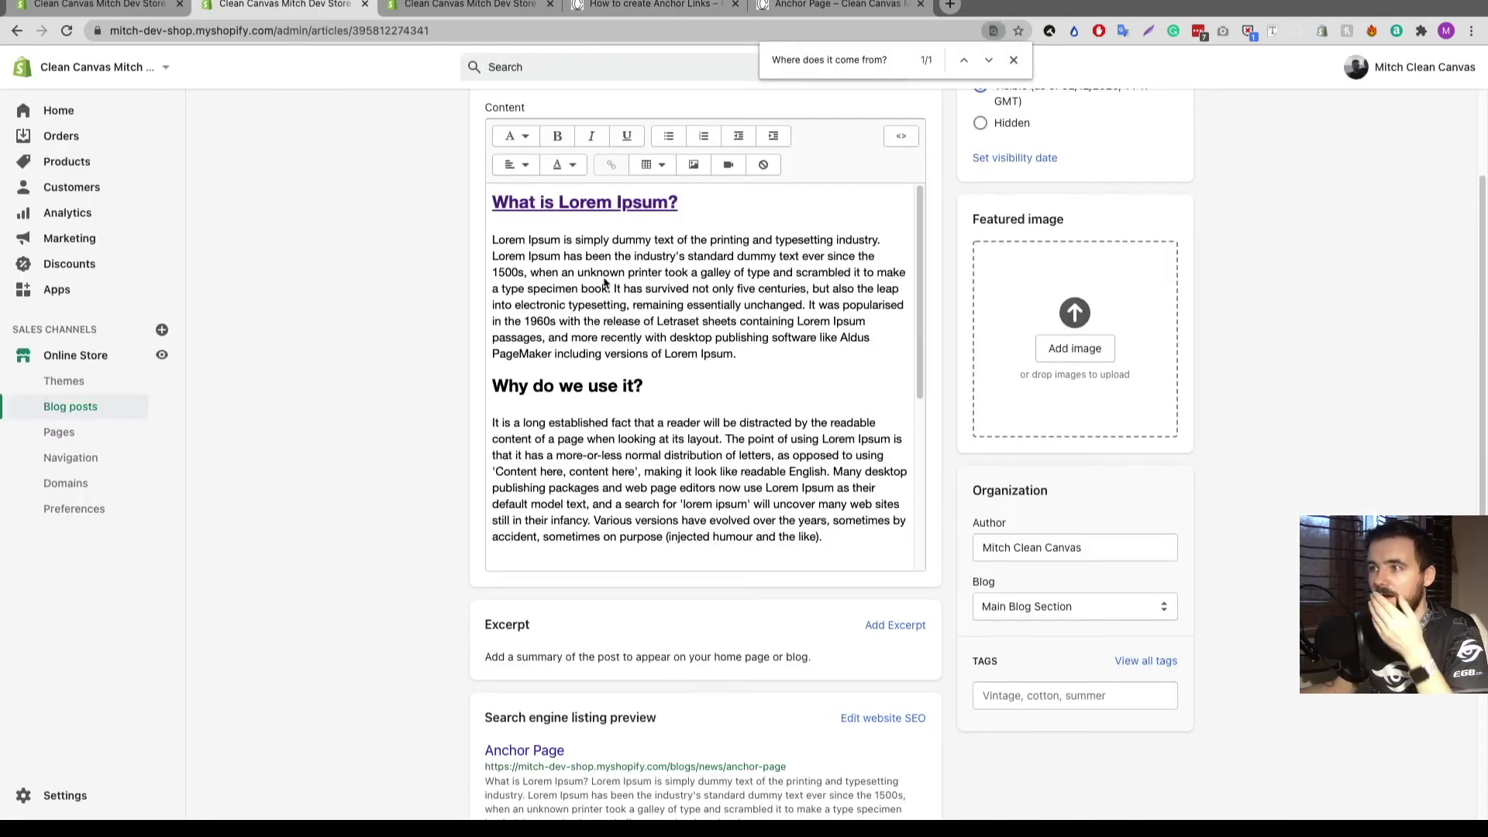
left_click(467, 6)
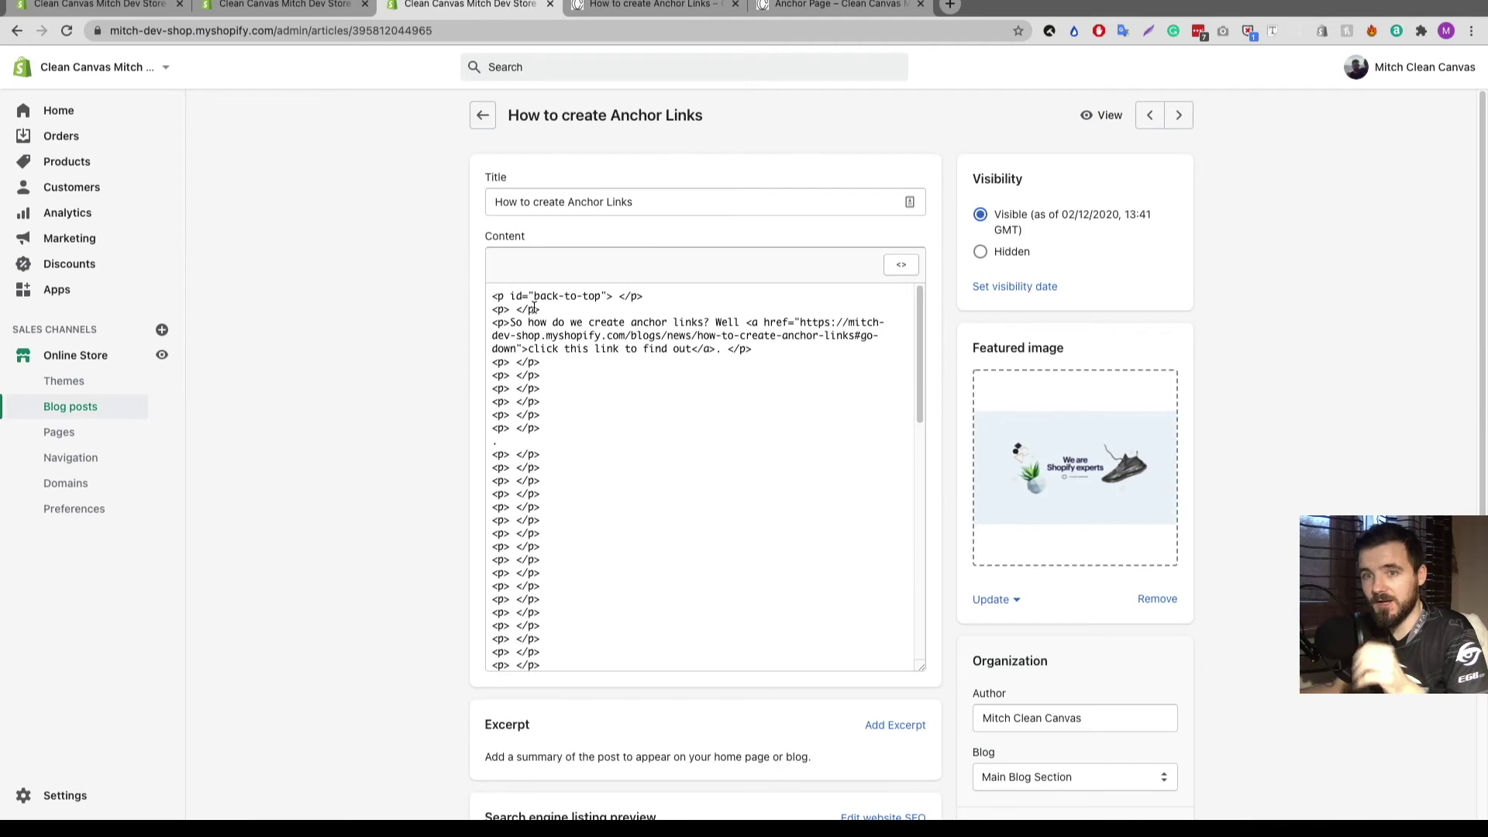
In the other browser window's live post, copy the link address of the "click this link to find out" text.
key("super+grave")
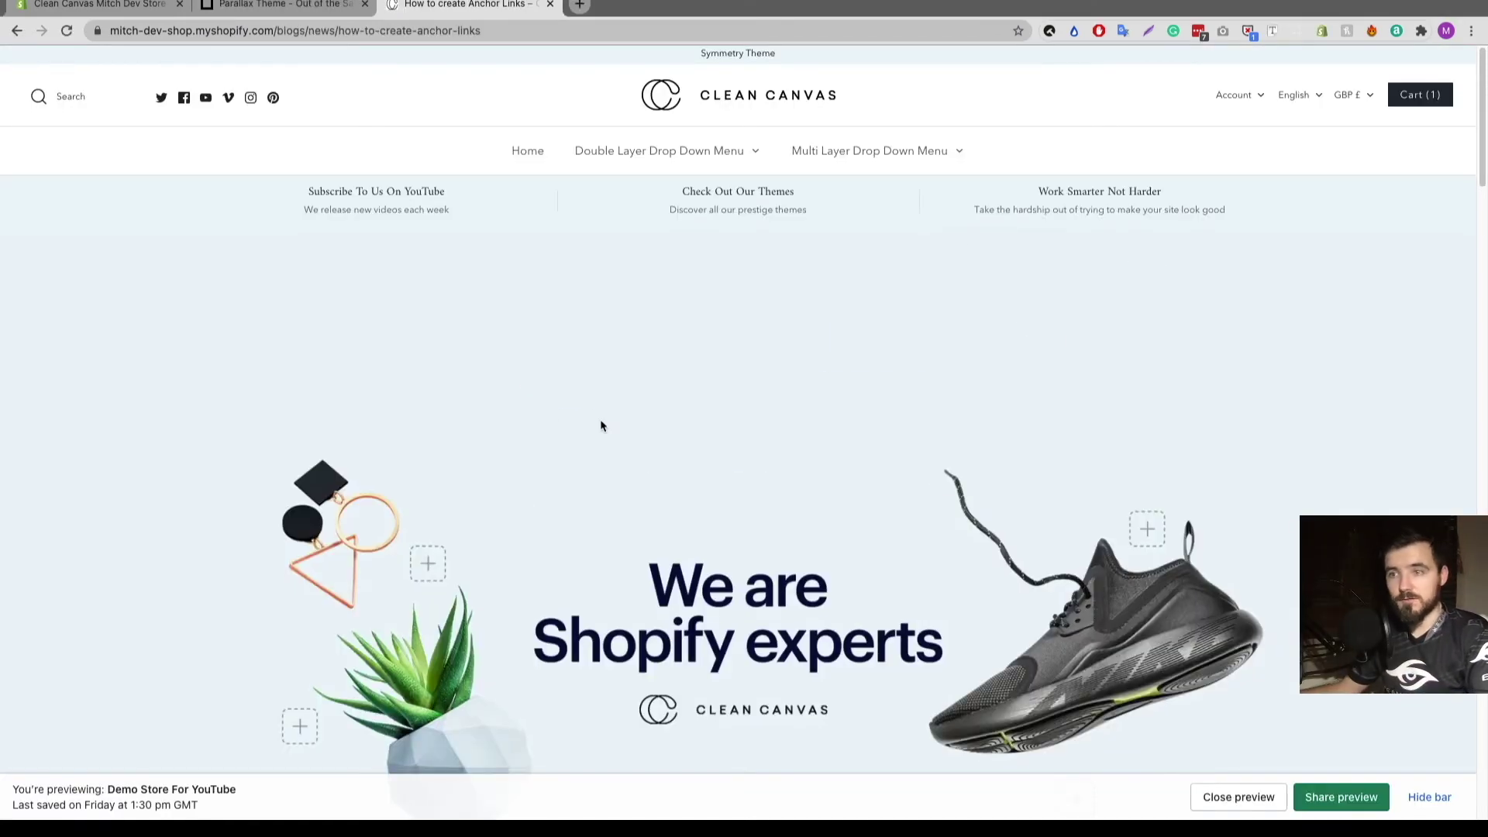
scroll(601, 425, "down", 4)
scroll(672, 410, "down", 7)
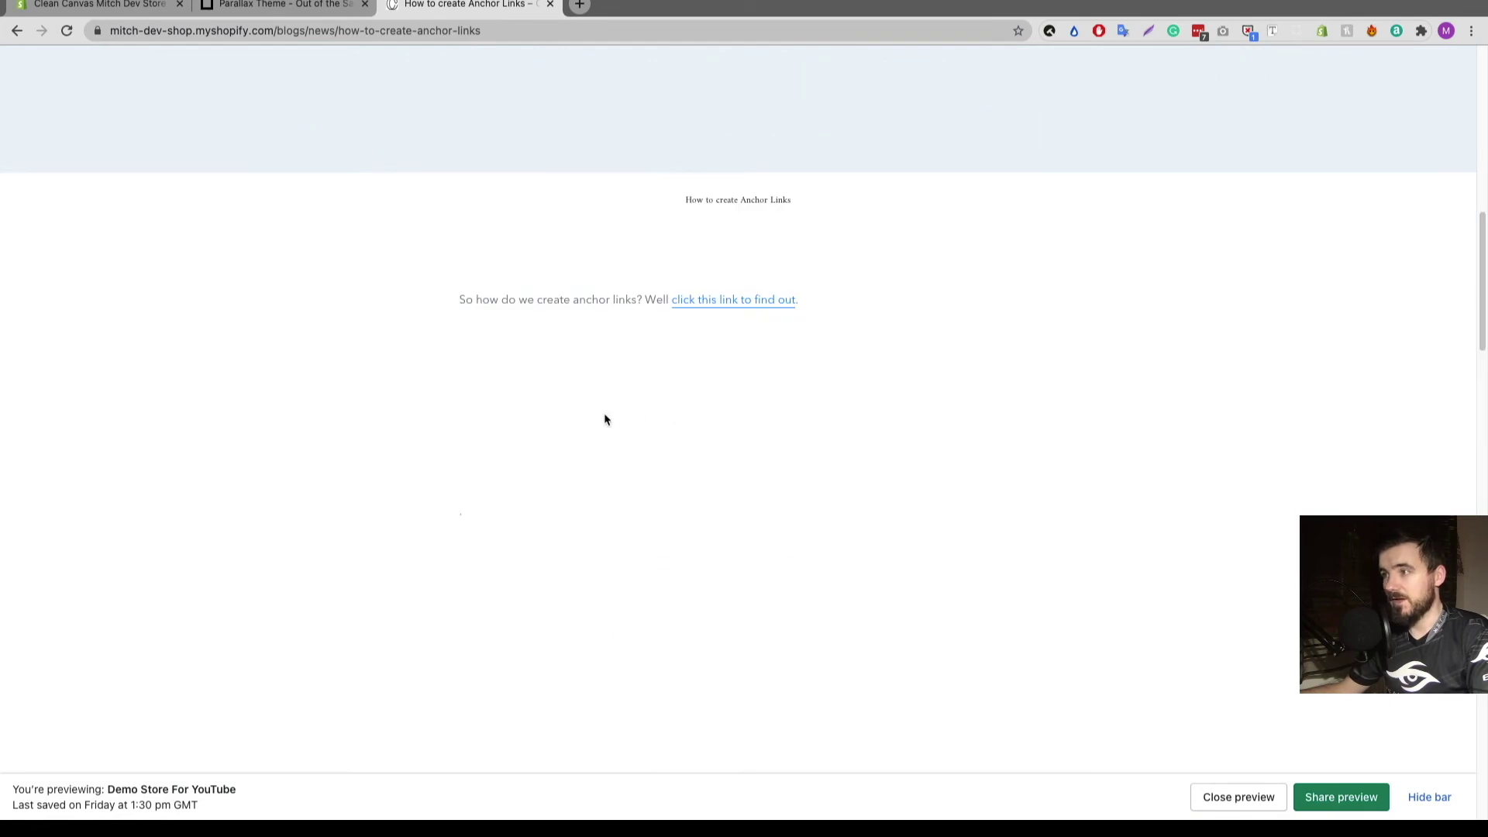
right_click(696, 308)
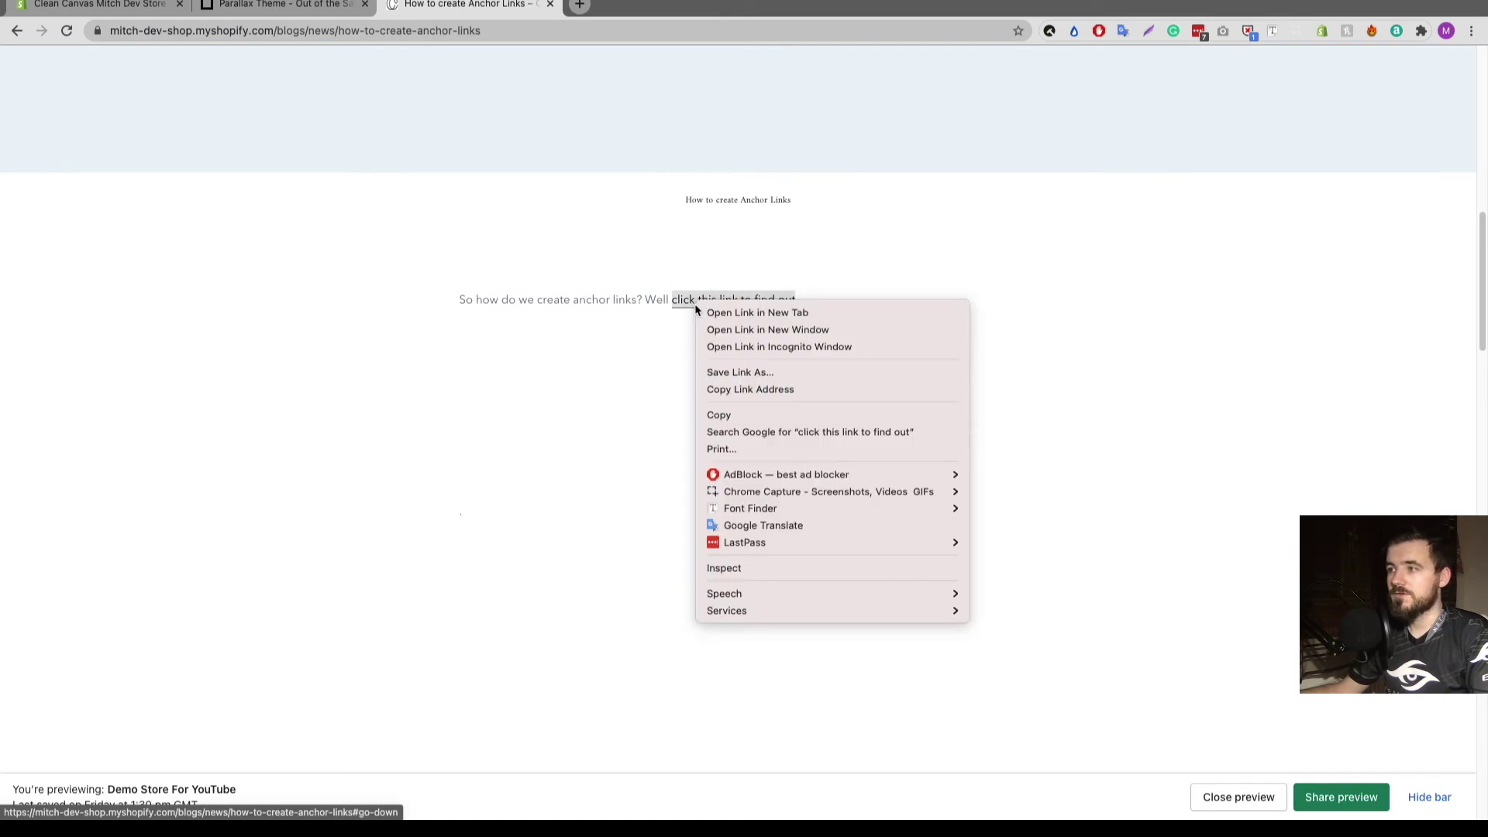
left_click(721, 391)
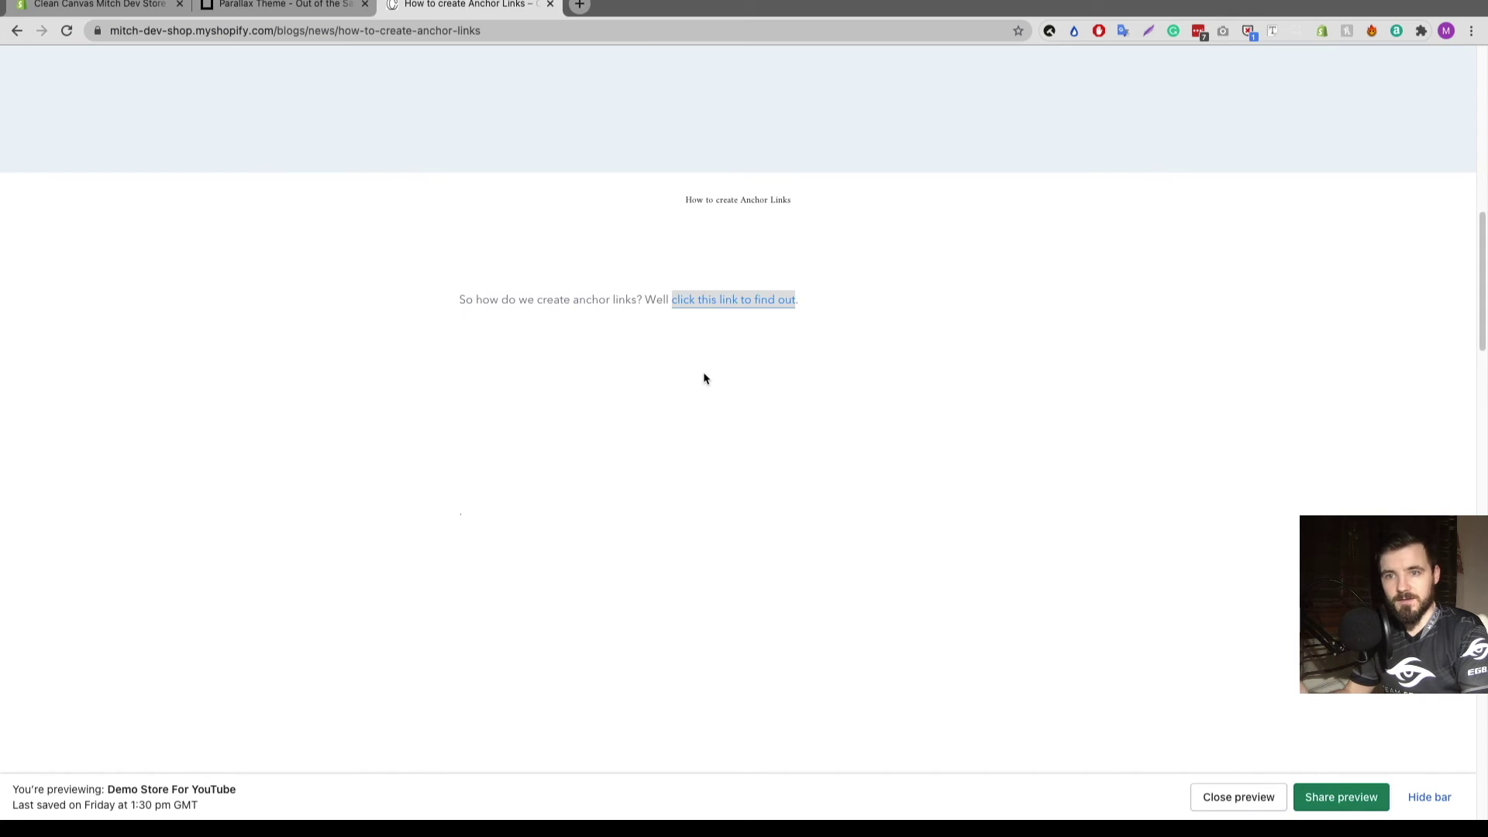
right_click(743, 299)
left_click(792, 384)
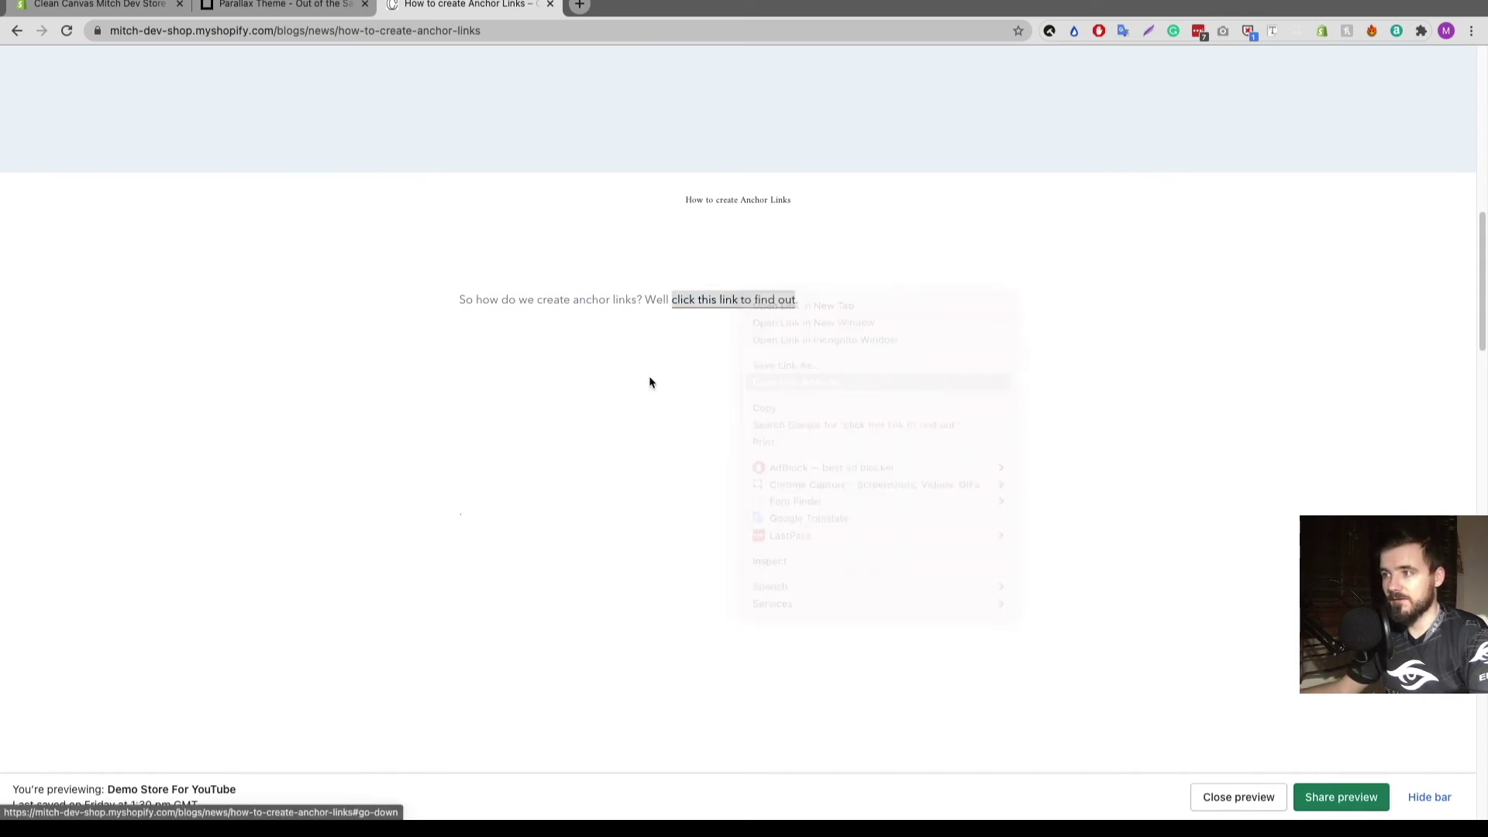
Open the copied link mitch-dev-shop.myshopify.com/blogs/news/how-to-create-anchor-links#go-down in a new browser tab to test it.
key("ctrl+t")
type("v")
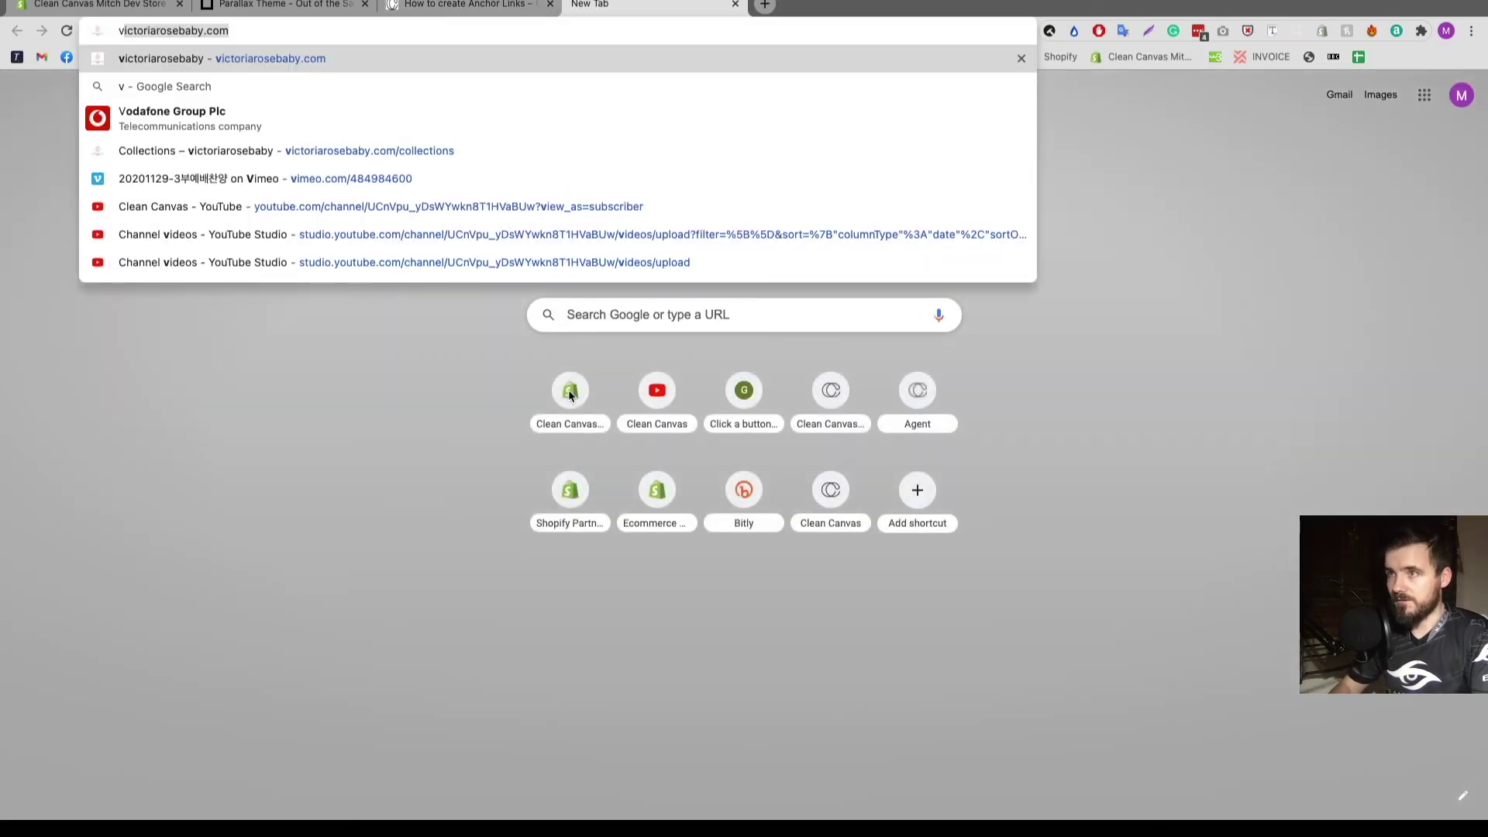
key("super+v")
key("Return")
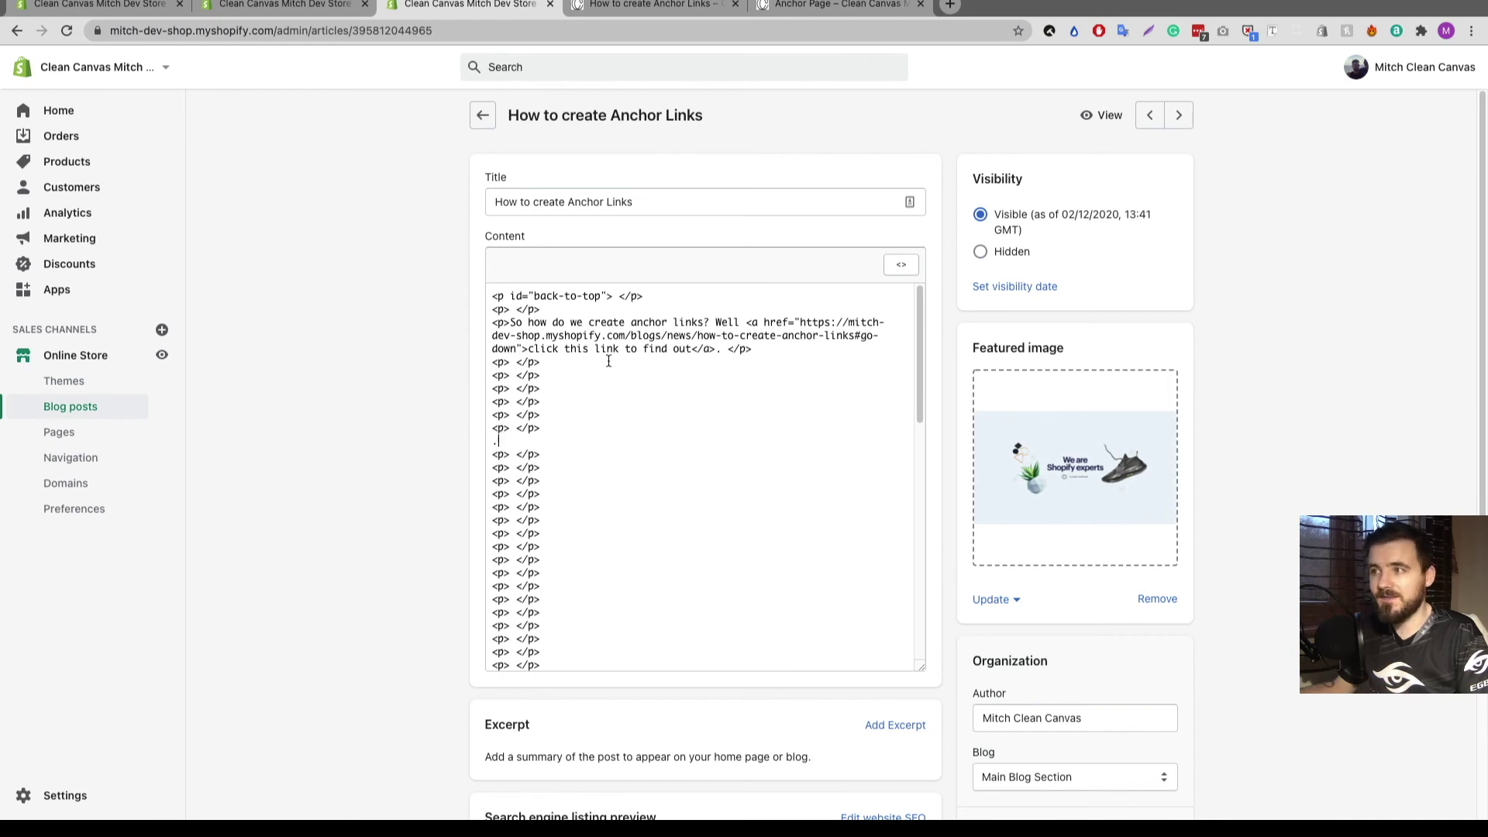
Return the post content to the visual editor and examine its link settings for "create" and its heading styles without applying any.
left_click(901, 265)
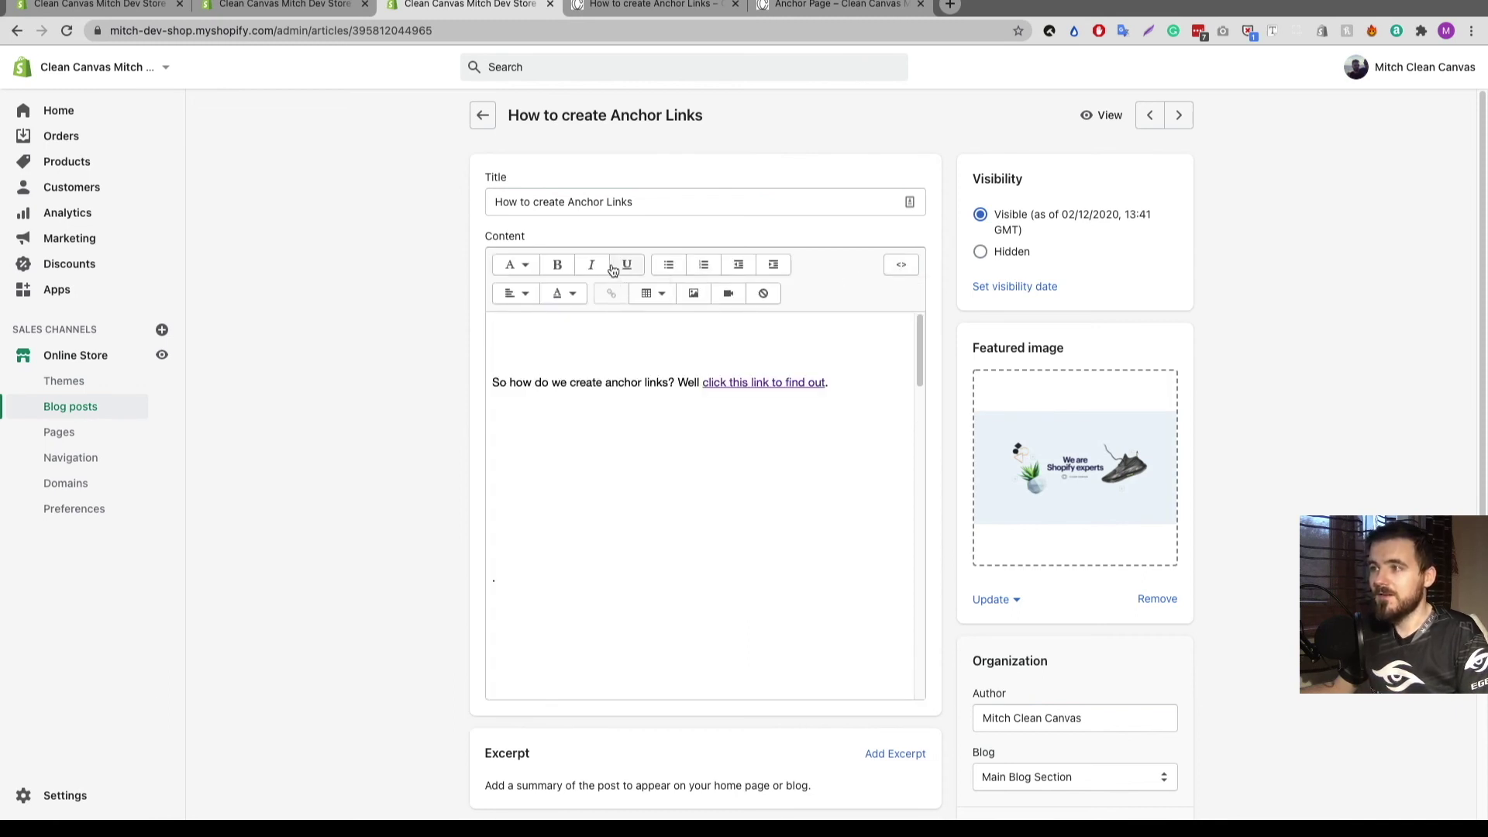
double_click(583, 384)
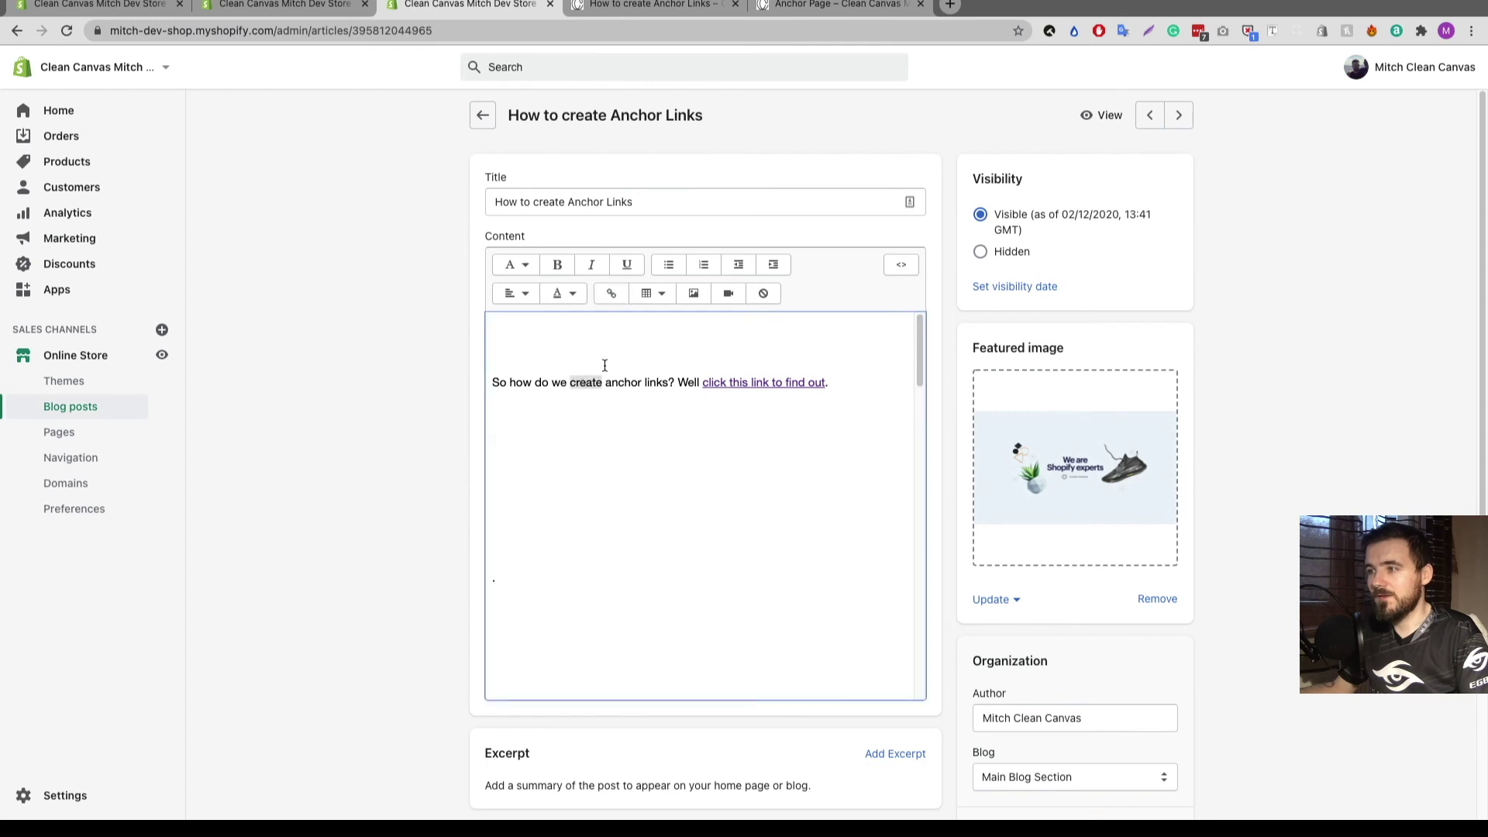
left_click(610, 293)
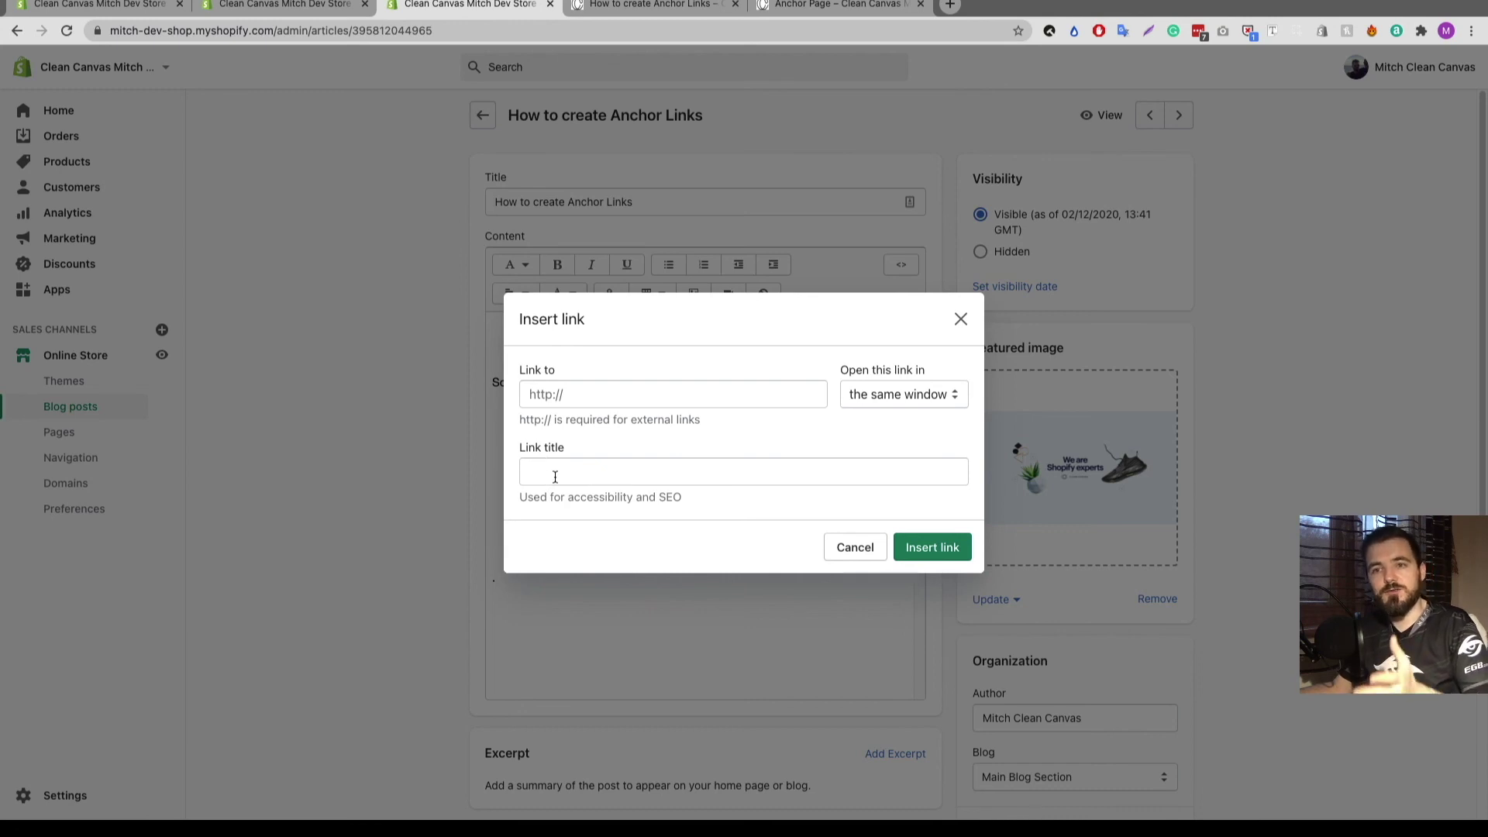
left_click(853, 547)
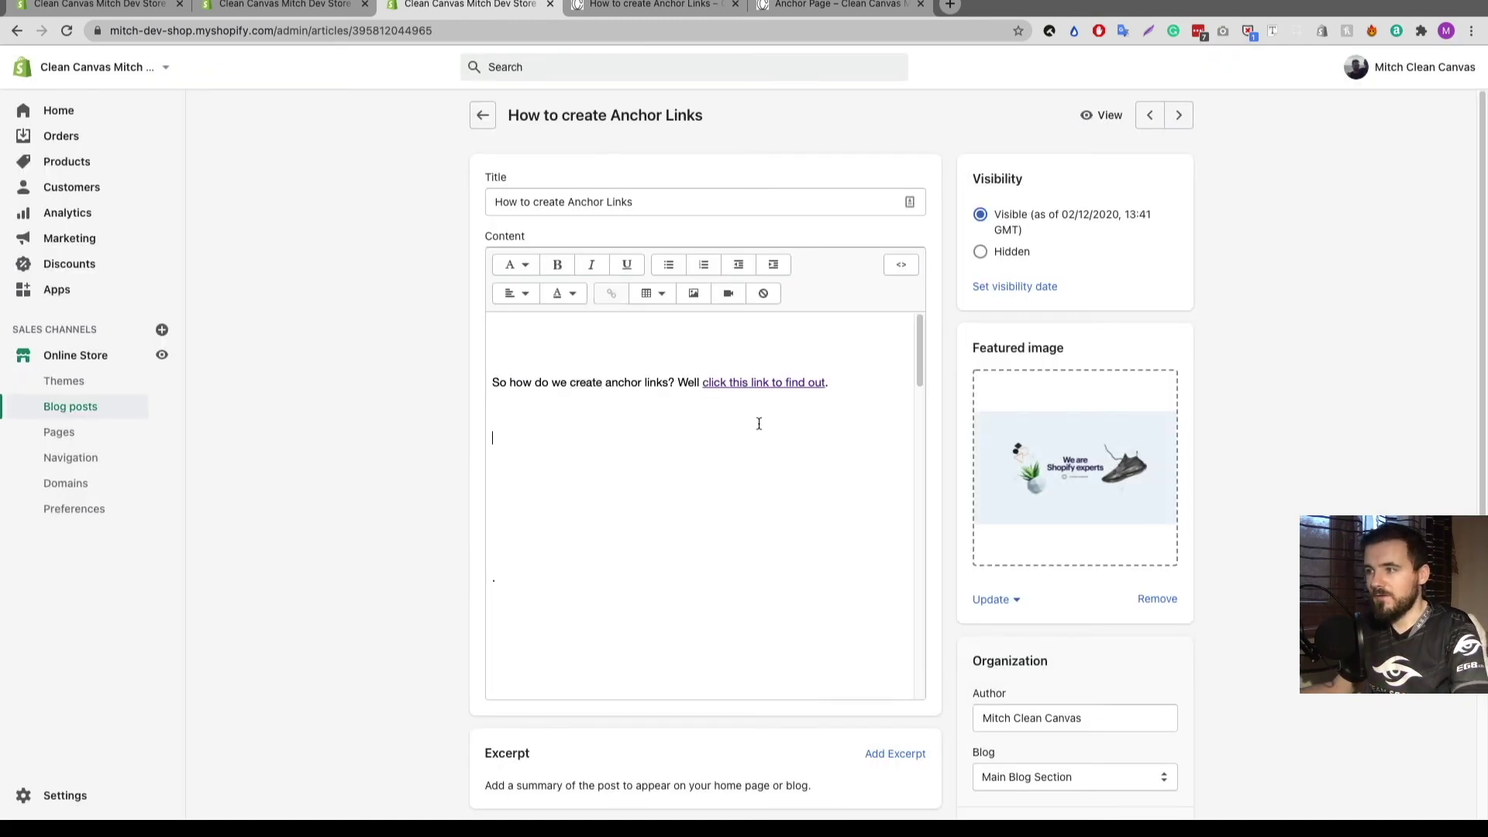
left_click(517, 266)
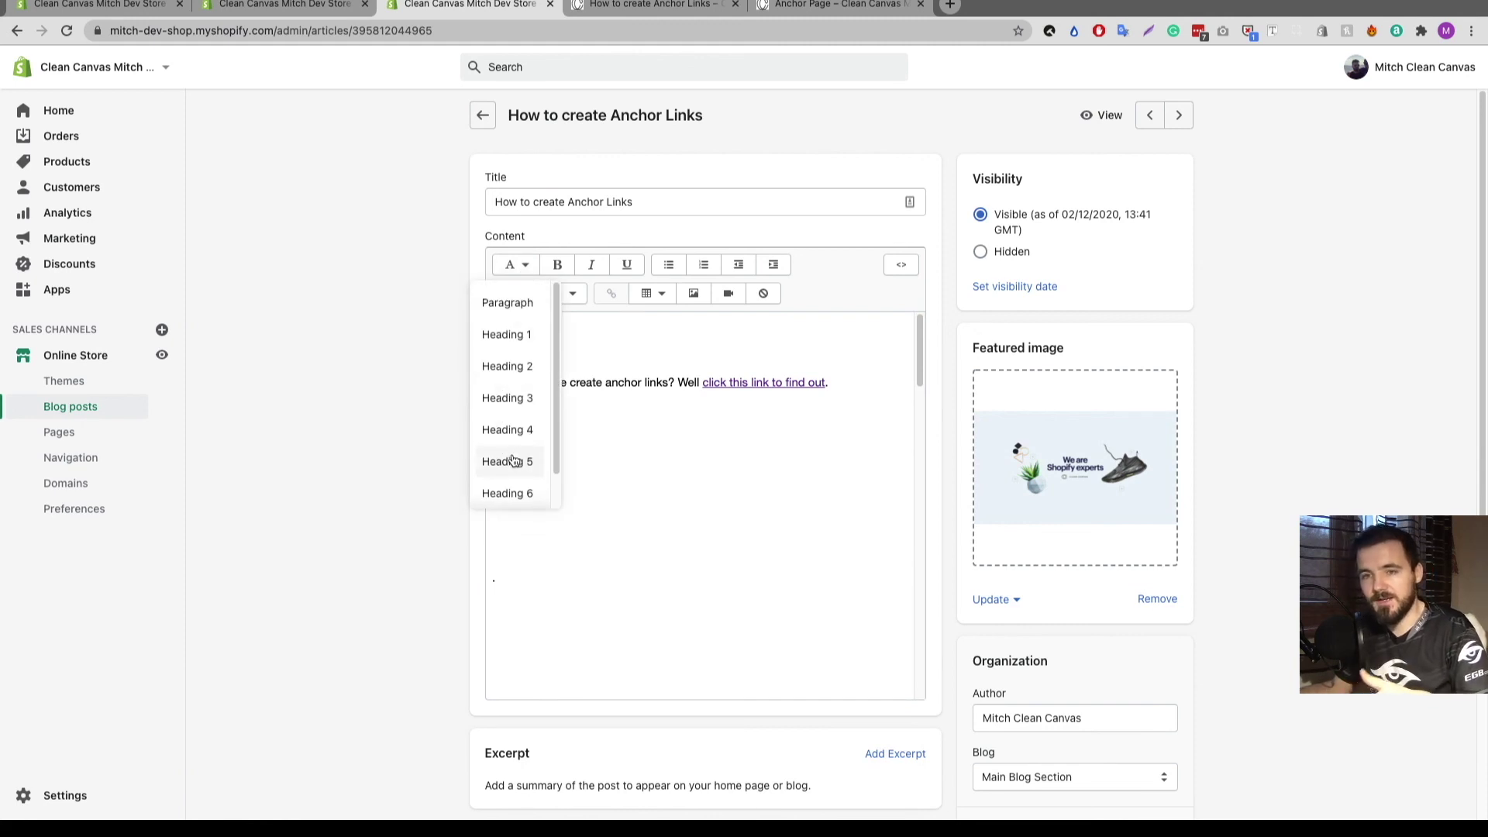
left_click(611, 306)
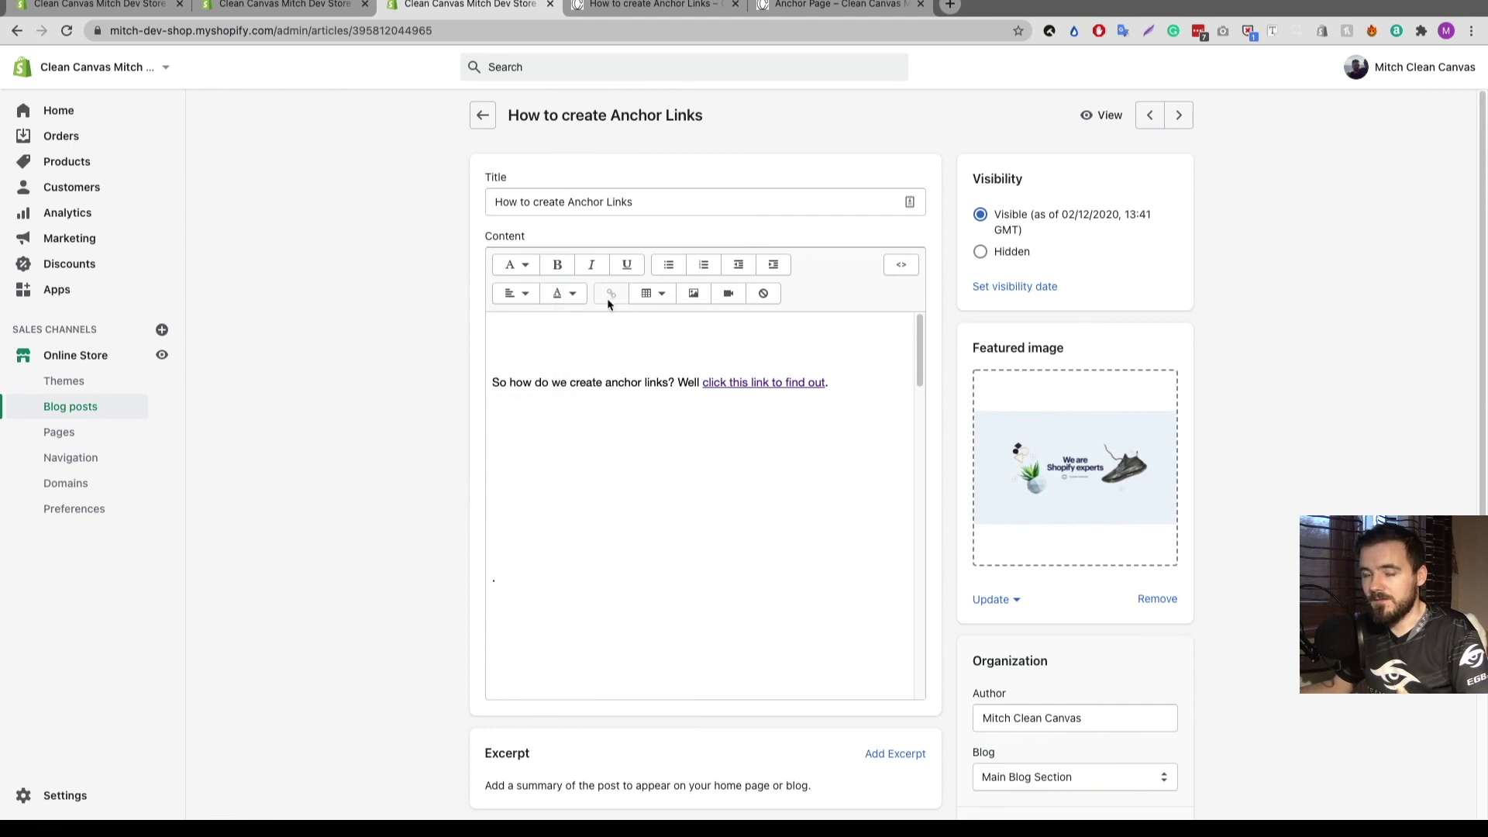
left_click(568, 463)
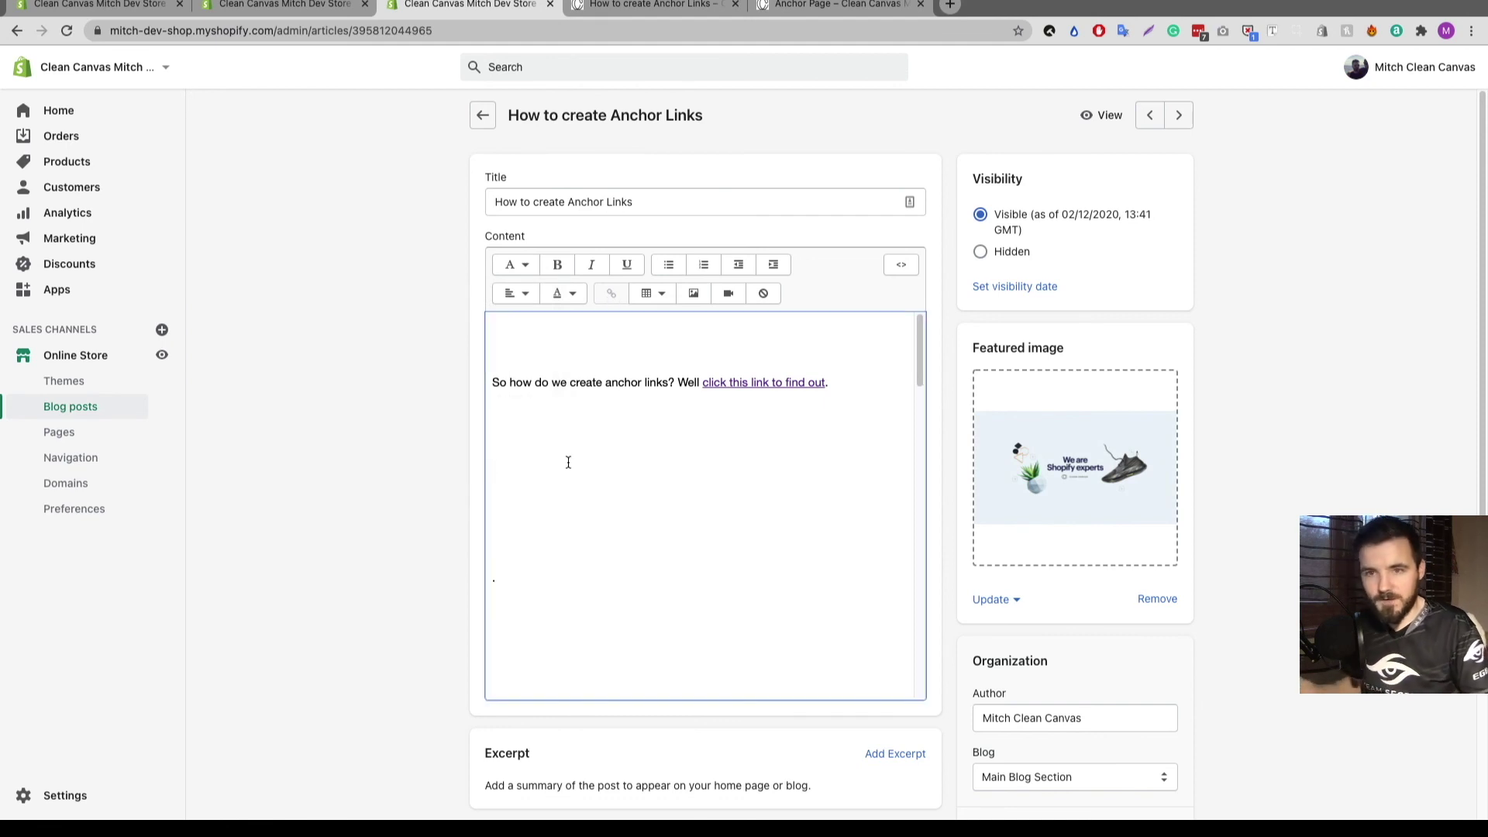